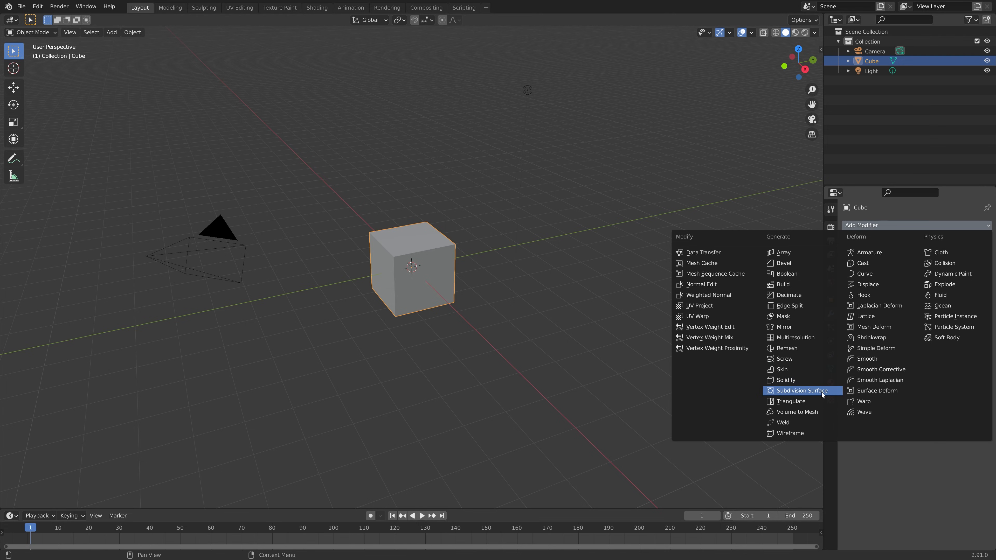
# - Add a Subdivision Surface modifier to the cube and set its viewport levels to 6
pyautogui.click(815, 390)
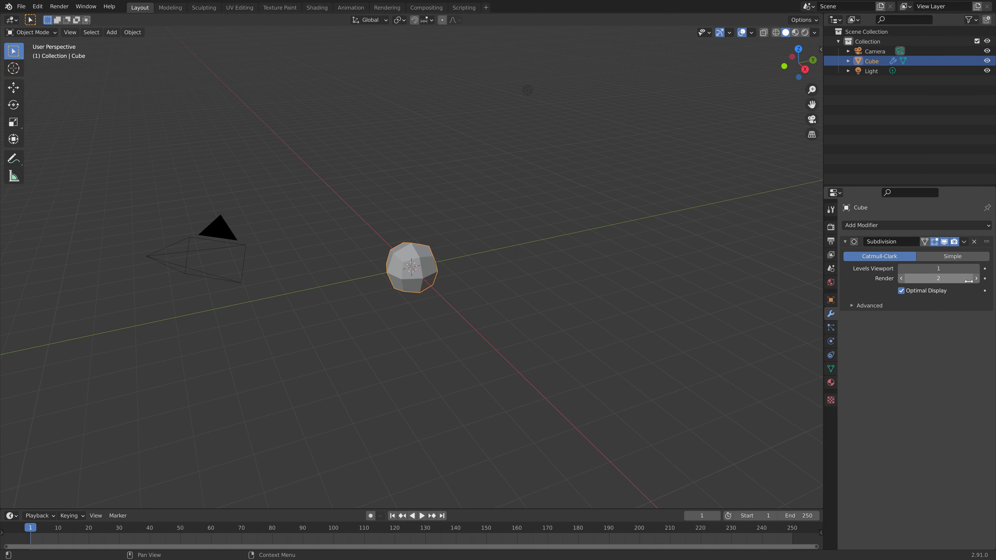
pyautogui.click(976, 268)
pyautogui.click(975, 268)
pyautogui.click(975, 268)
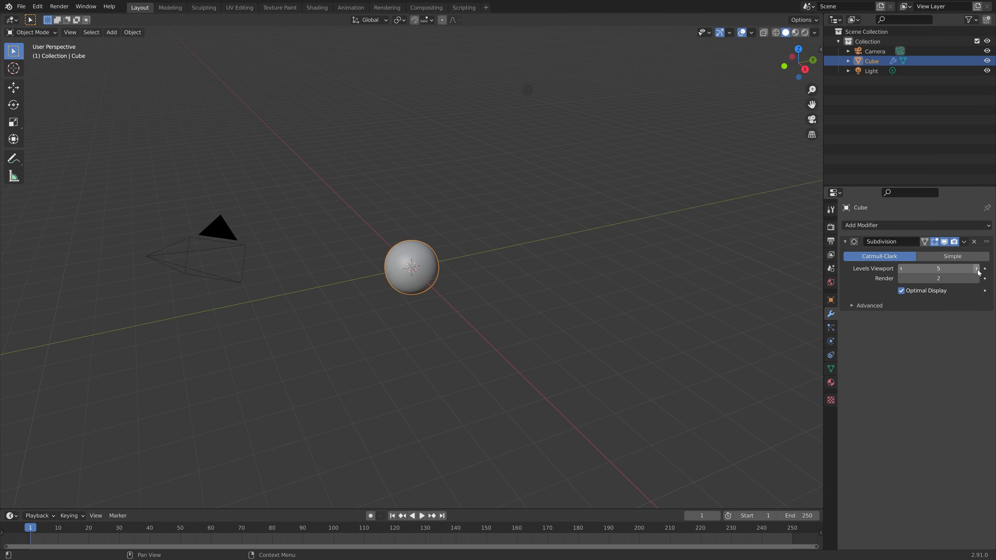
pyautogui.click(975, 268)
pyautogui.click(975, 268)
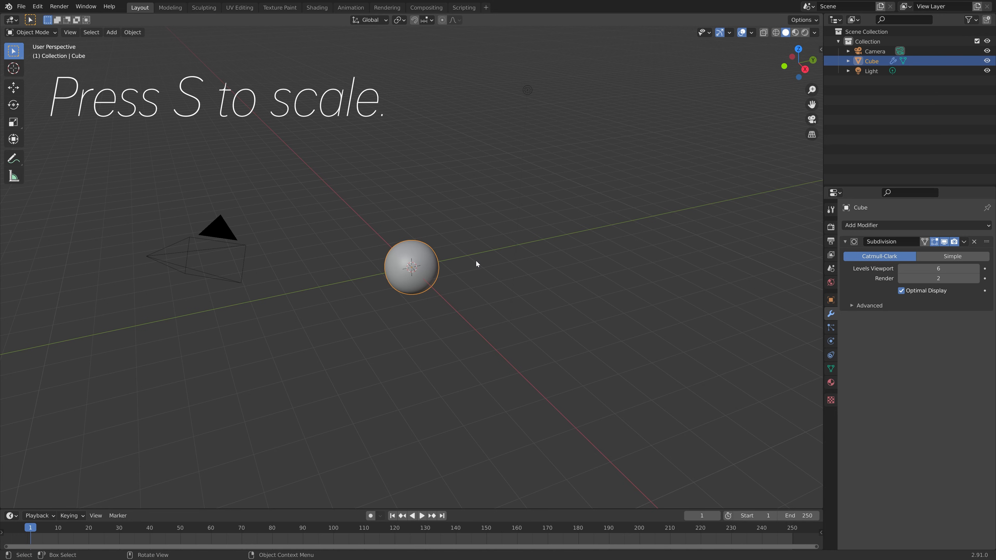
# - Scale the subdivided cube up to a bit more than twice its size and apply its Subdivision modifier
pyautogui.press('s')
pyautogui.click(545, 208)
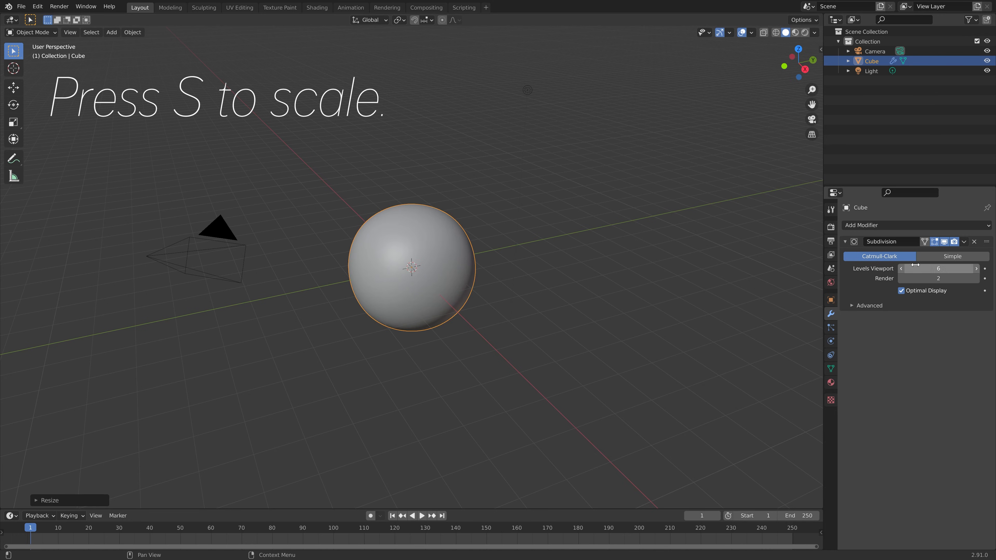
pyautogui.click(963, 241)
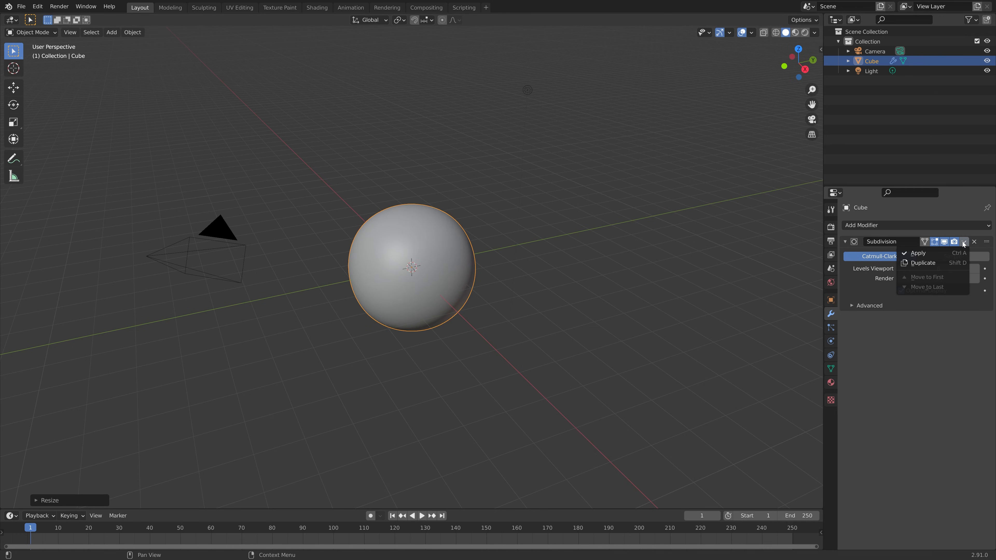
pyautogui.click(956, 255)
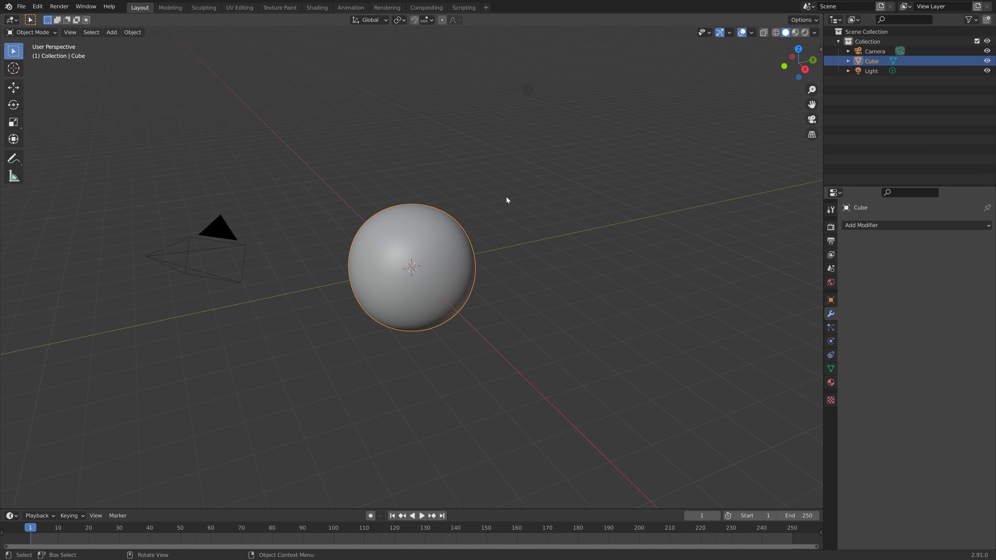
# - Apply To Sphere with a factor of 1 to the whole mesh in Edit Mode, and return to Object Mode
pyautogui.press('Tab')
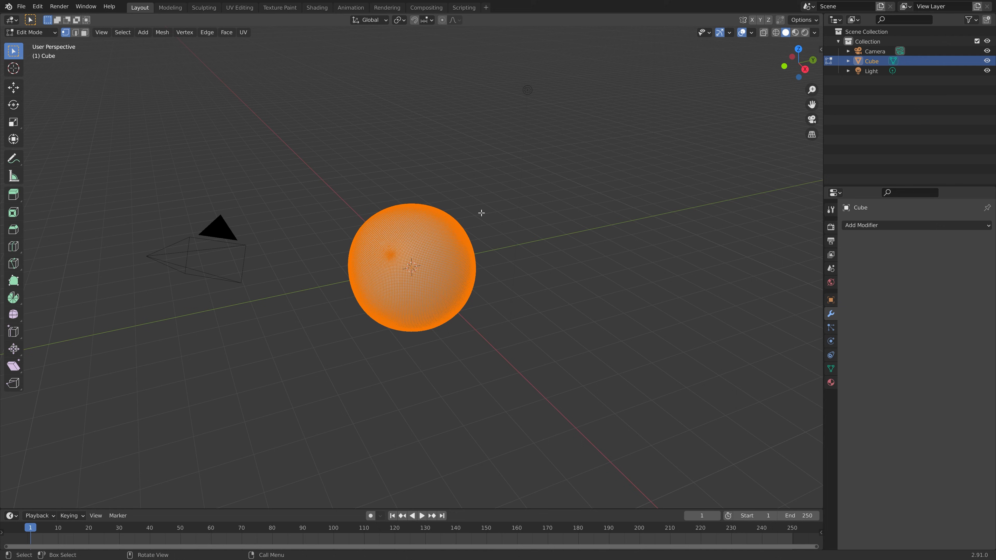
pyautogui.hotkey('alt', 'shift', 's')
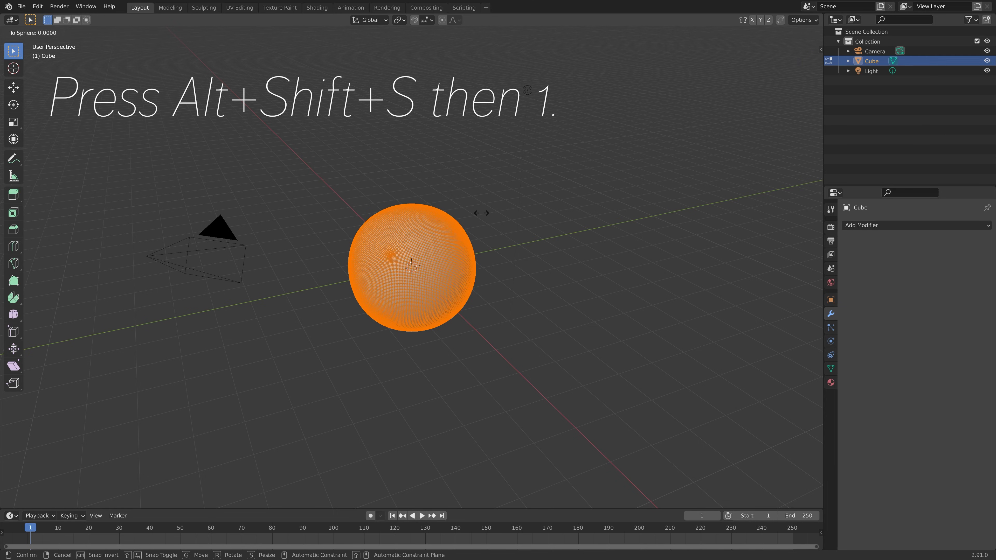
pyautogui.press('1')
pyautogui.press('Return')
pyautogui.press('Tab')
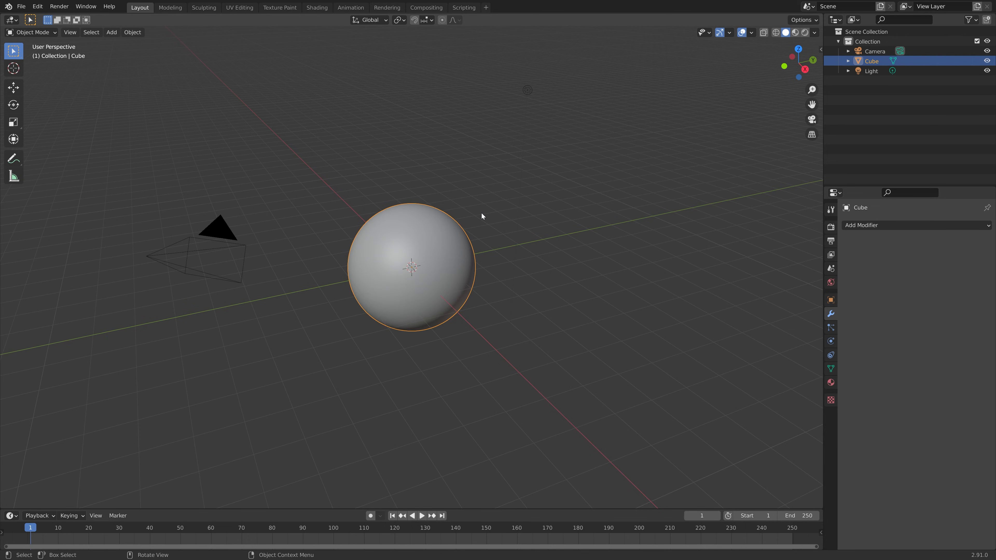
# - Change the scene light's type to Sun and set its strength to 3
pyautogui.click(869, 71)
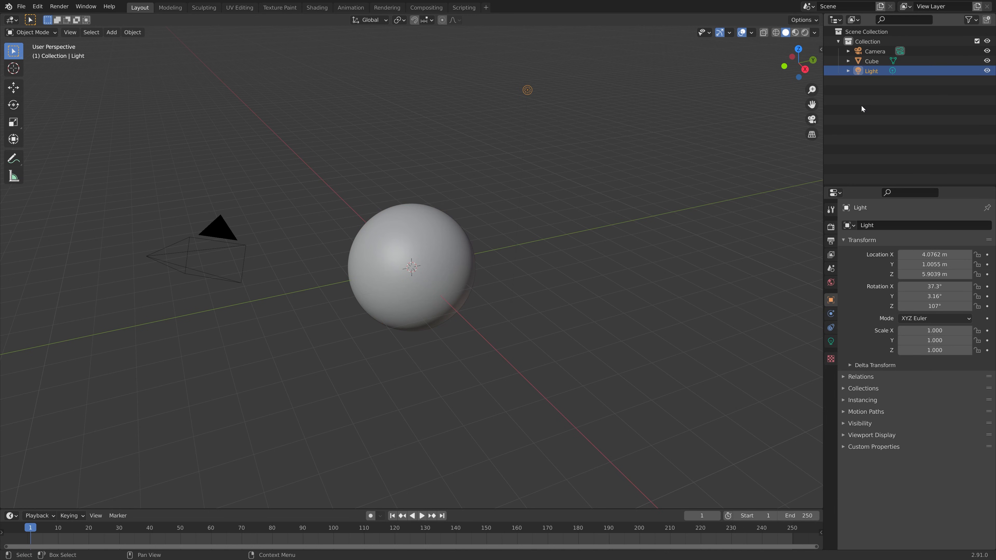
pyautogui.click(831, 341)
pyautogui.click(898, 266)
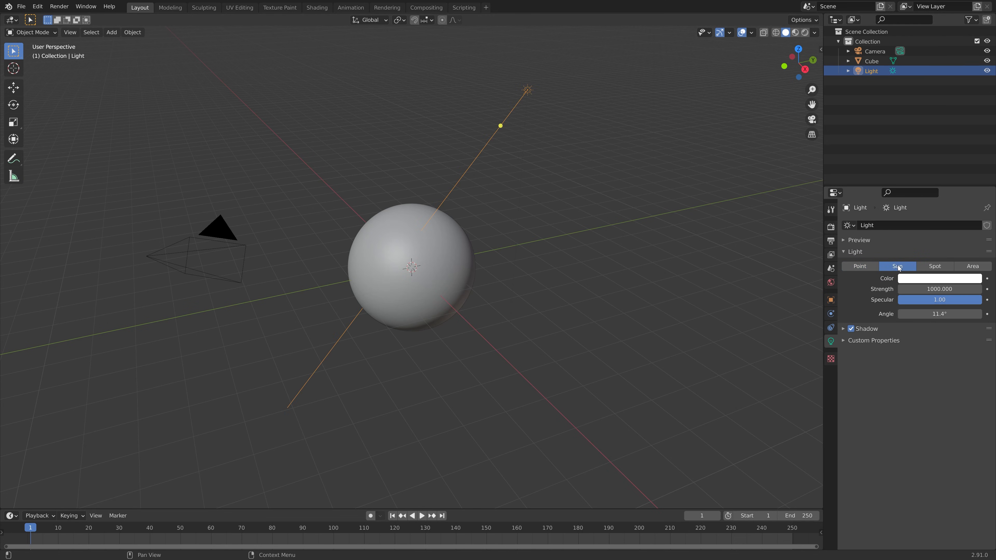
pyautogui.click(919, 288)
pyautogui.write('3')
pyautogui.press('Return')
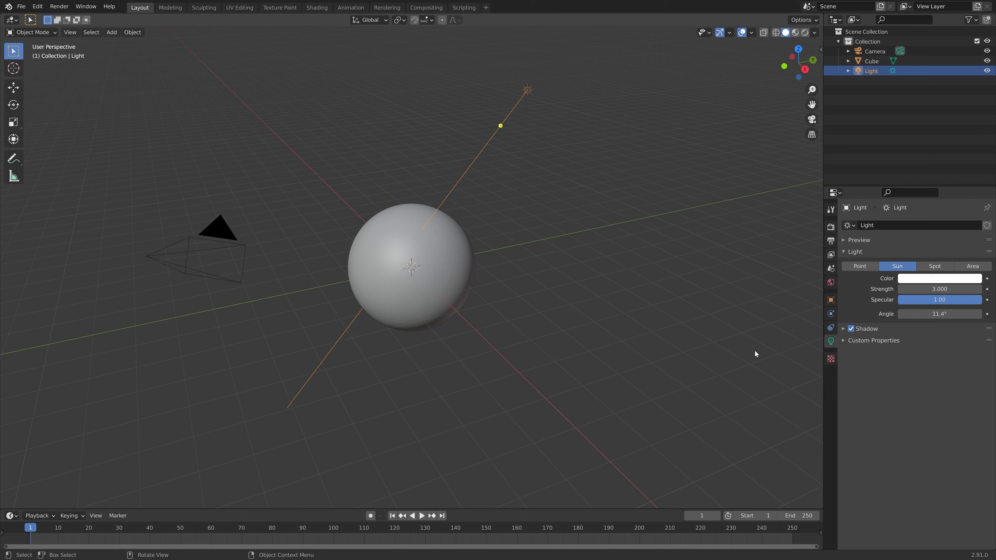
# - Switch the viewport to Rendered shading and set the world background color to black
pyautogui.moveTo(754, 354); pyautogui.dragTo(749, 219, button='middle')
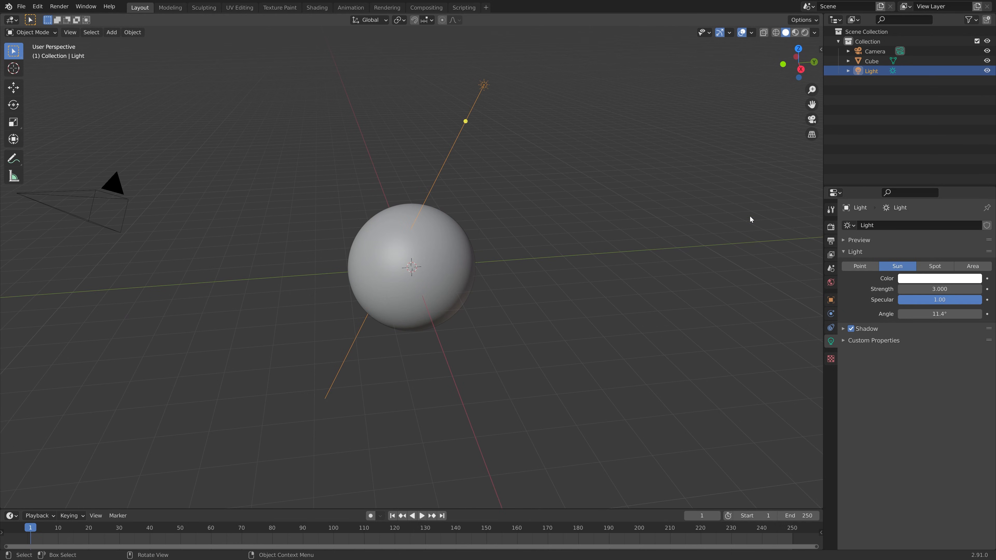
pyautogui.click(807, 34)
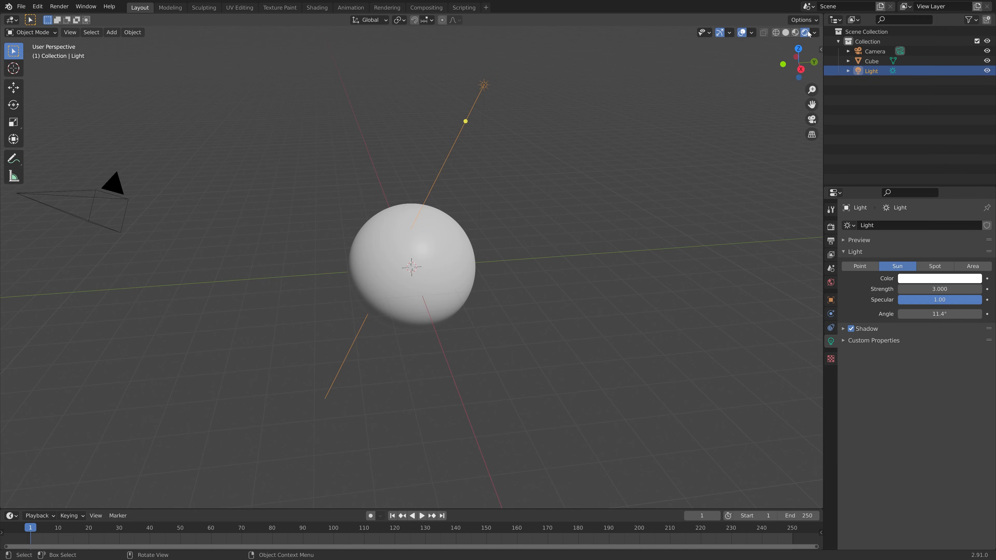
pyautogui.click(831, 282)
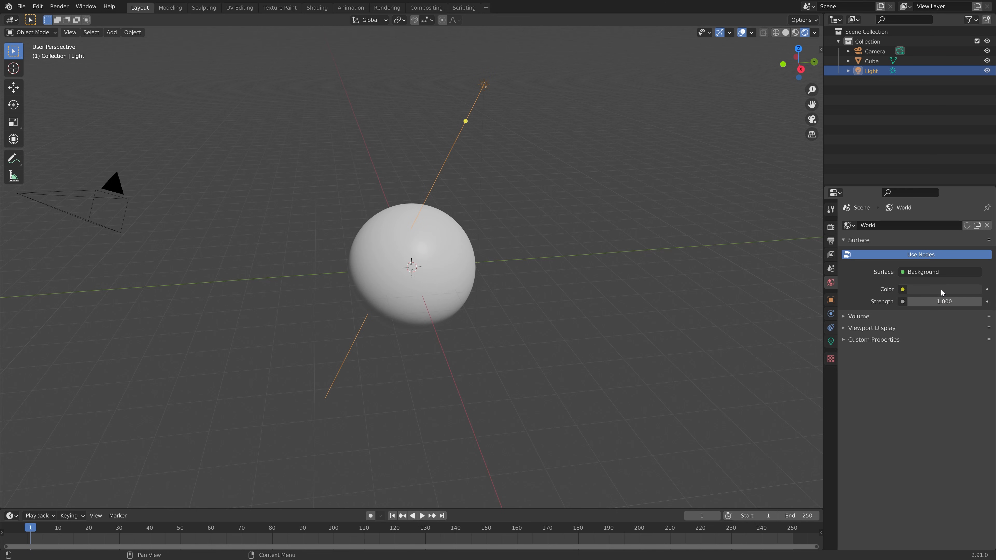
pyautogui.click(942, 292)
pyautogui.click(973, 211)
pyautogui.moveTo(973, 213); pyautogui.dragTo(973, 216)
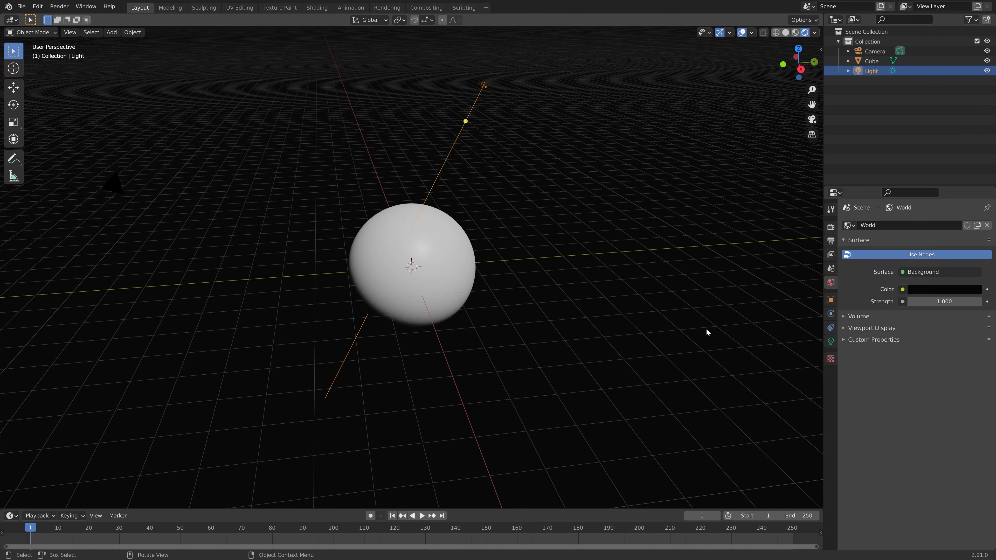
# - Rotate the sun light freely with trackball rotation to change the direction it shines on the sphere
pyautogui.click(830, 340)
pyautogui.moveTo(733, 318); pyautogui.dragTo(635, 315, button='middle')
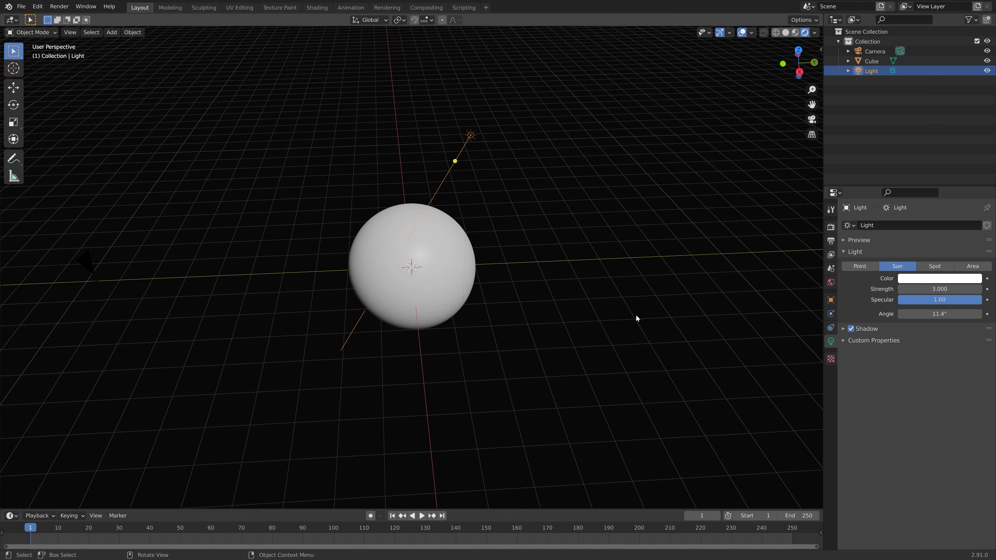
pyautogui.moveTo(630, 272); pyautogui.dragTo(652, 224, button='middle')
pyautogui.press('r')
pyautogui.press('r')
pyautogui.click(685, 211)
pyautogui.scroll(2, 555, 255)
# - Select the sphere and split the 3D viewport into two side-by-side areas
pyautogui.click(465, 241)
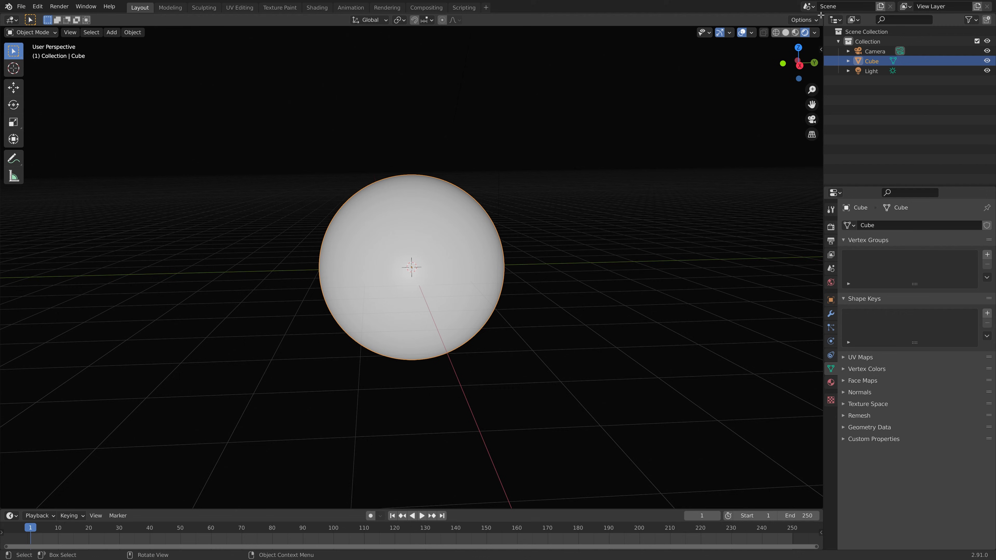
pyautogui.moveTo(820, 15); pyautogui.dragTo(402, 87)
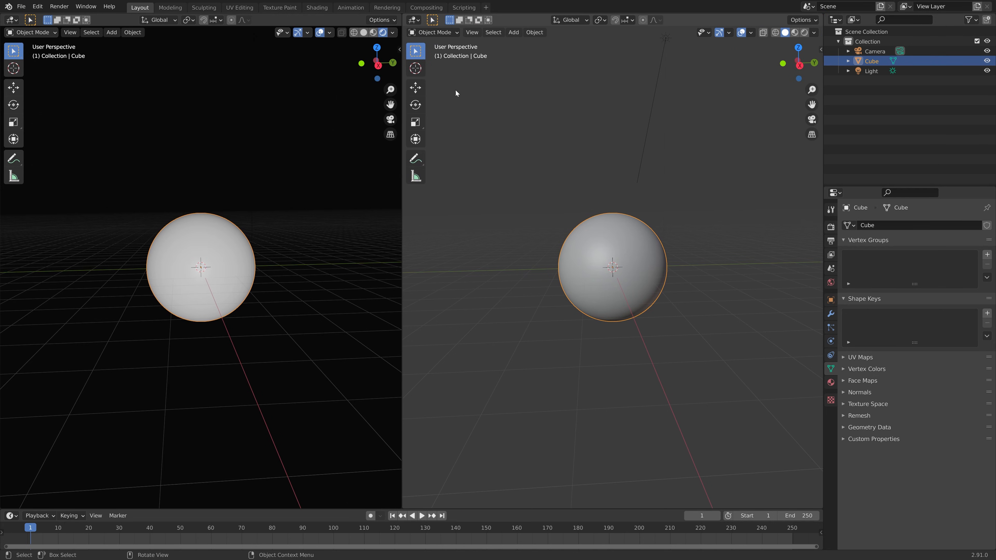
# - Set the Eevee viewport samples to 64 and enable Screen Space Reflections
pyautogui.click(830, 226)
pyautogui.click(925, 254)
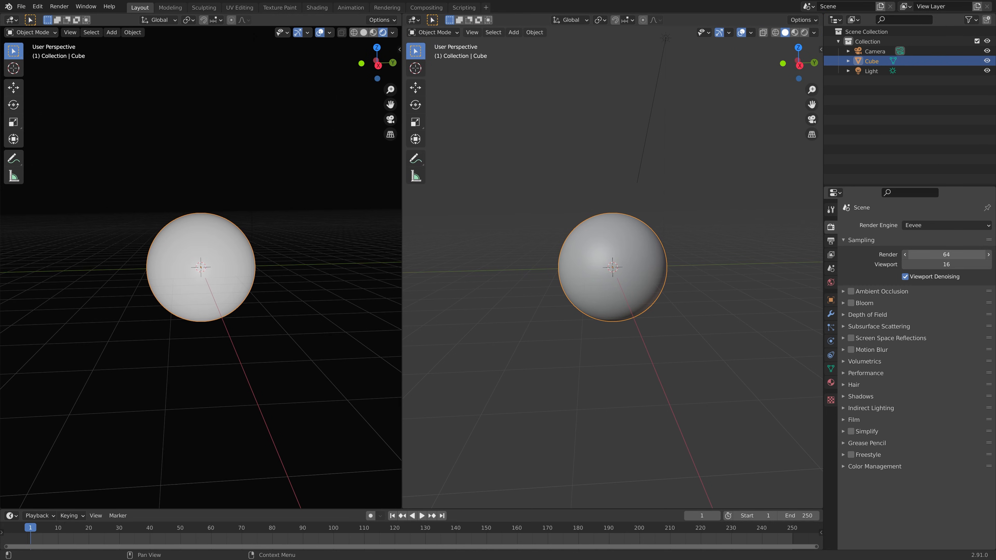
pyautogui.press('Escape')
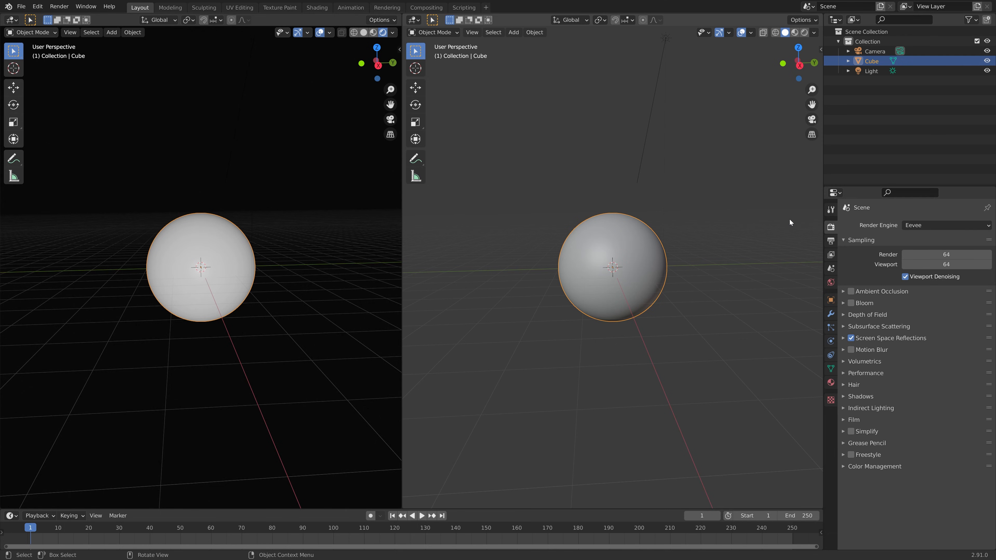
# - Turn the second, solid-shaded viewport into a Shader Editor showing the sphere's material and hide its sidebar
pyautogui.click(413, 20)
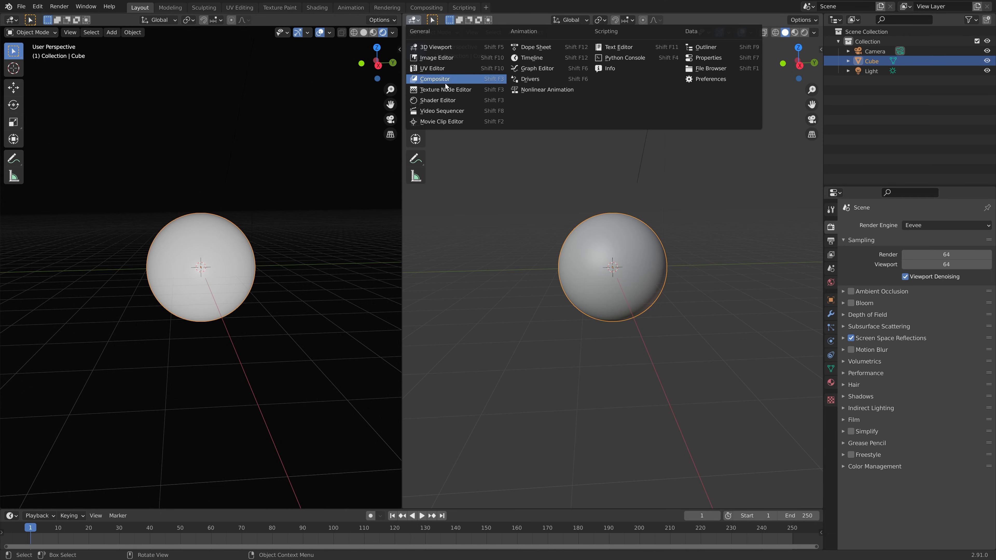
pyautogui.click(445, 100)
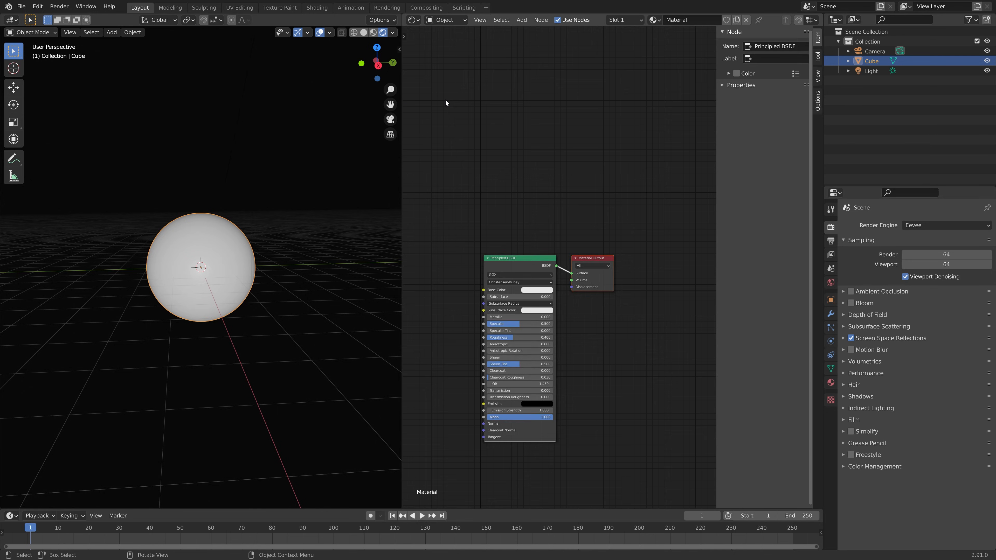
pyautogui.moveTo(590, 384); pyautogui.dragTo(681, 299, button='middle')
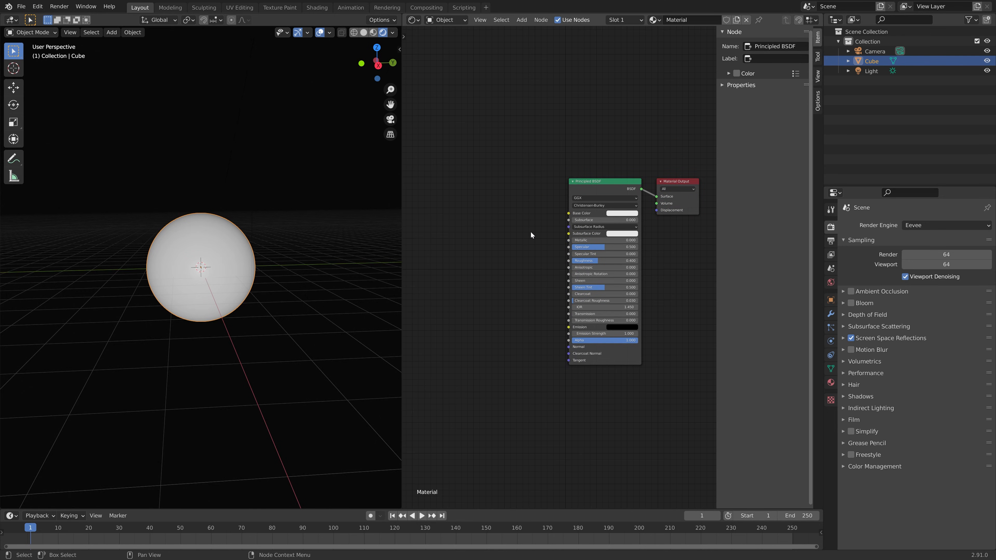
pyautogui.press('n')
pyautogui.scroll(3, 538, 281)
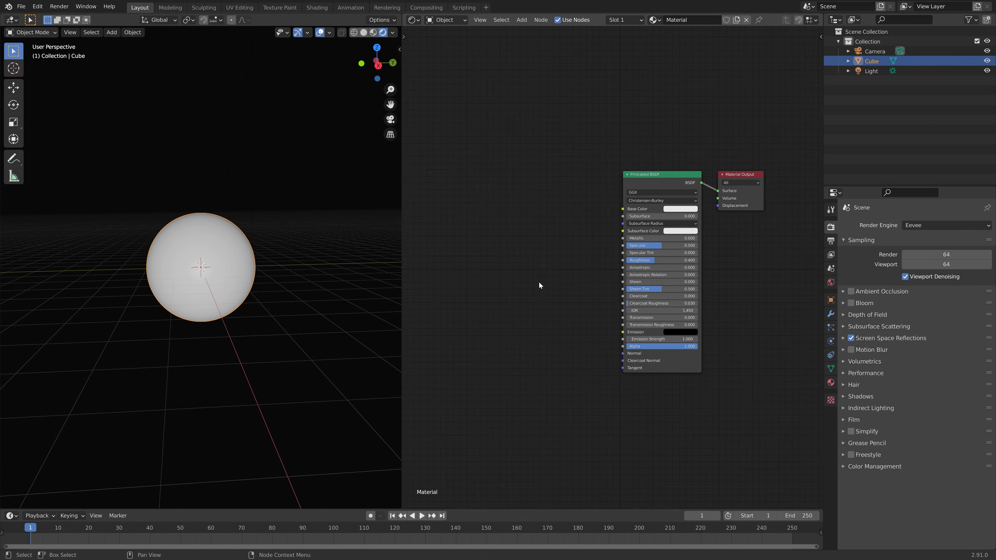
# - Add a Voronoi Texture node and connect its Color output to the Principled BSDF's Base Color
pyautogui.hotkey('shift', 'a')
pyautogui.moveTo(519, 268)
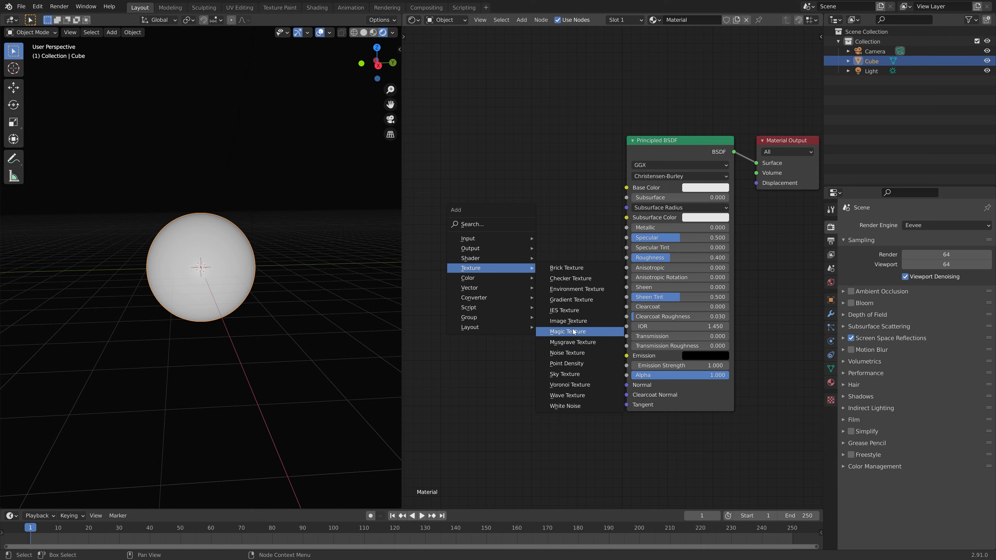
pyautogui.click(570, 385)
pyautogui.click(421, 153)
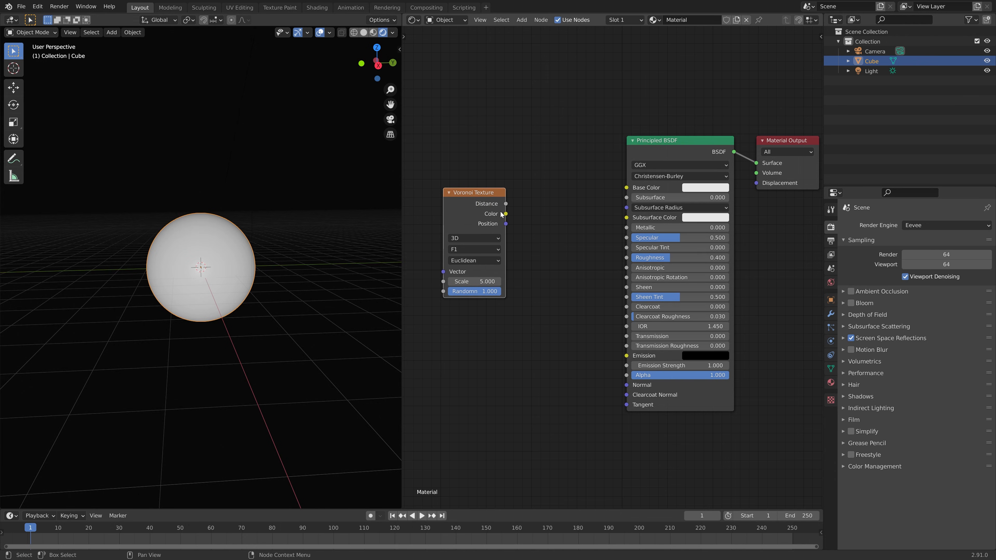
pyautogui.moveTo(505, 214); pyautogui.dragTo(626, 188)
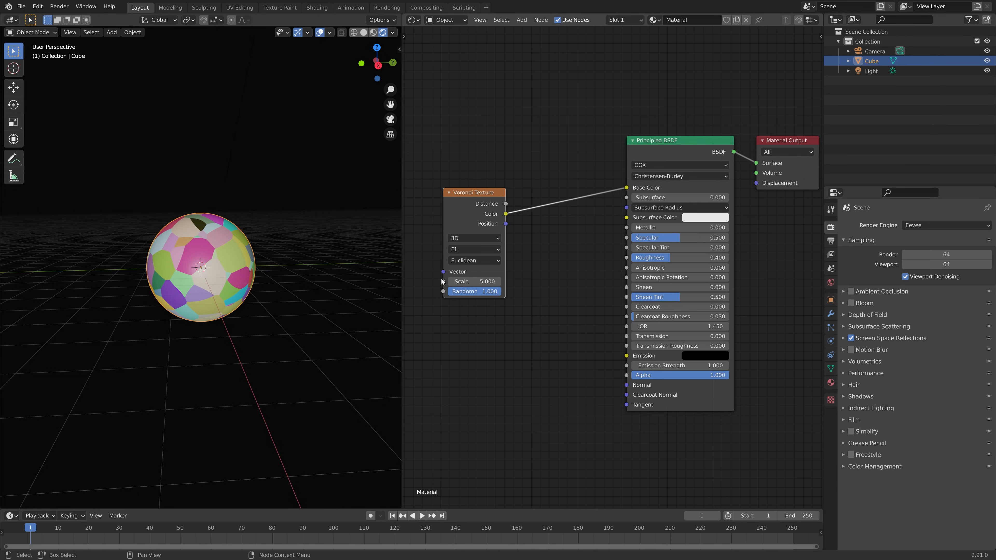
# - Set the Principled BSDF's roughness to 1.000 and the Voronoi Texture's feature output to Smooth F1
pyautogui.moveTo(677, 258); pyautogui.dragTo(732, 257)
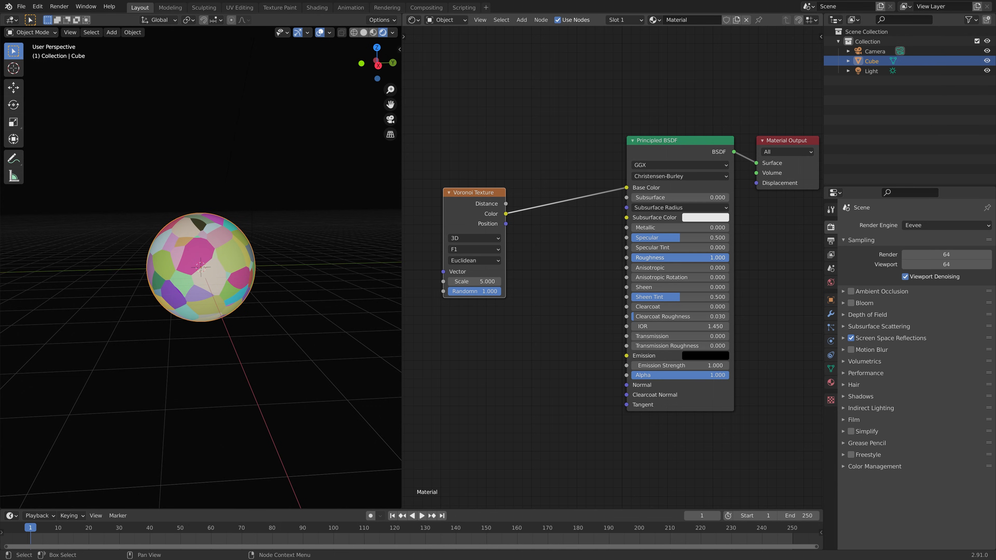
pyautogui.scroll(-1, 522, 258)
pyautogui.moveTo(519, 246); pyautogui.dragTo(556, 241, button='middle')
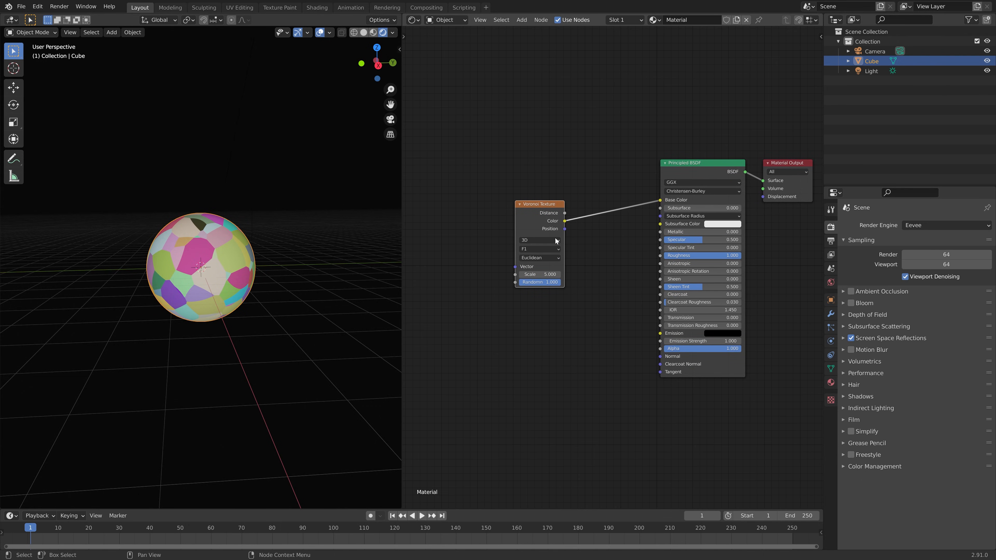
pyautogui.click(540, 250)
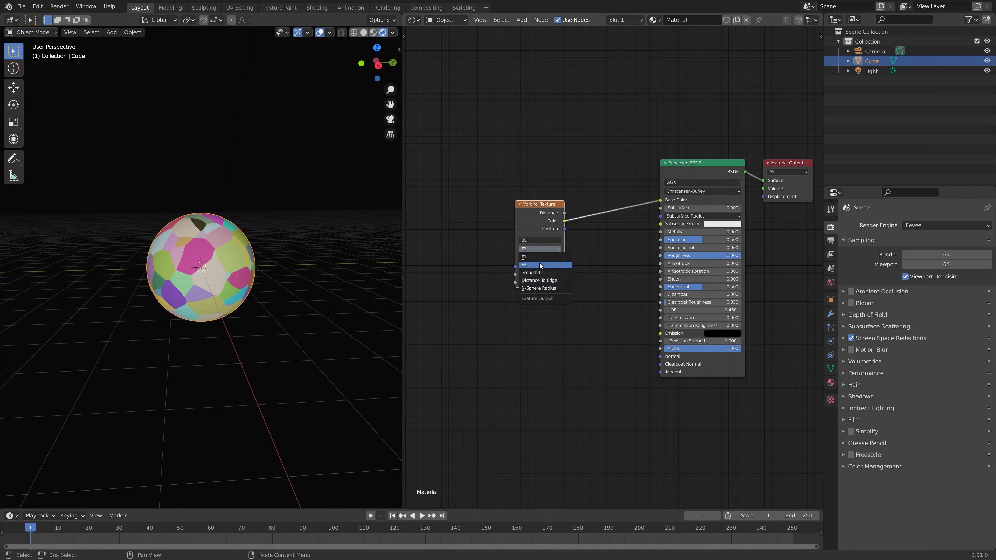
pyautogui.click(539, 272)
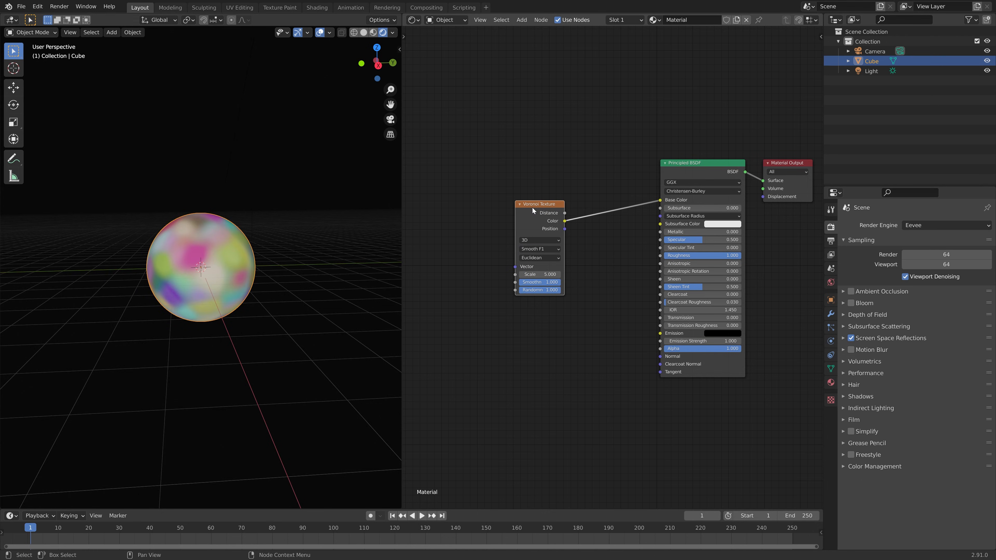
# - Insert a ColorRamp node on the link between the Voronoi Texture's Color output and the Principled BSDF's Base Color
pyautogui.moveTo(532, 205); pyautogui.dragTo(460, 201)
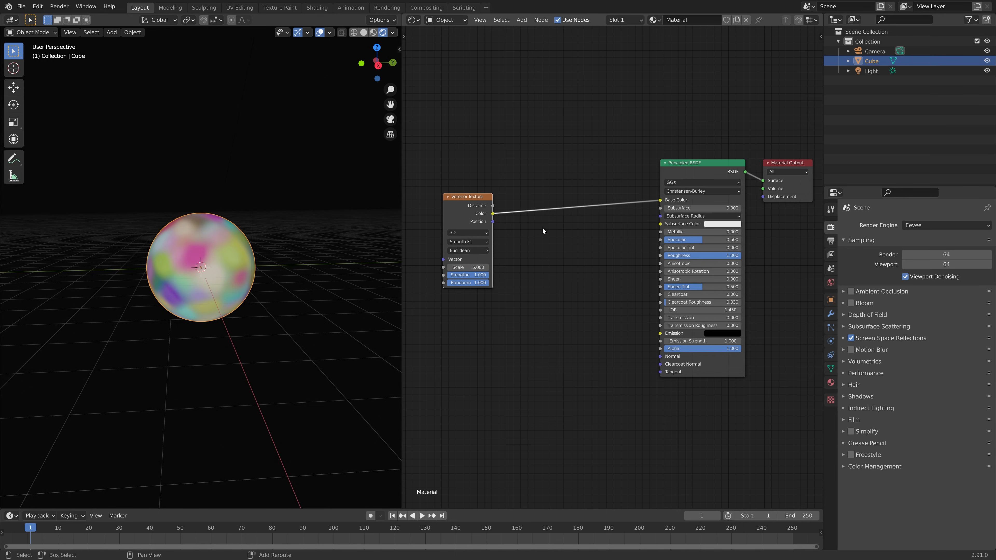
pyautogui.hotkey('shift', 'a')
pyautogui.click(536, 183)
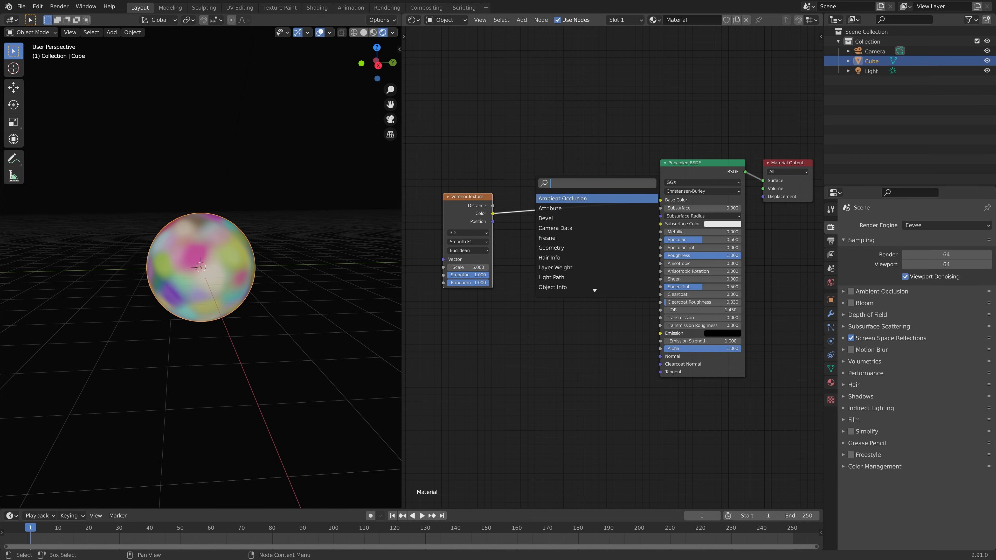
pyautogui.write('color ramp')
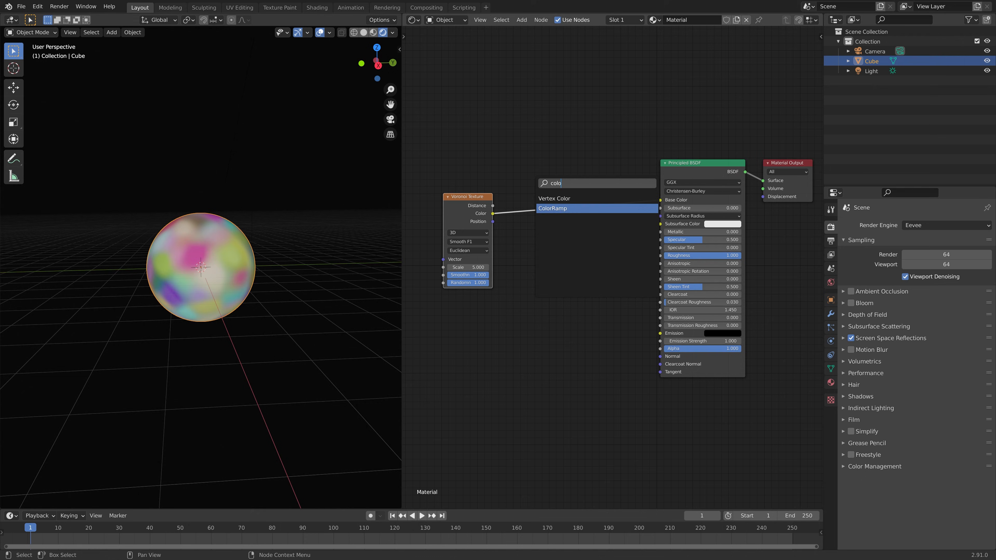
pyautogui.press('Return')
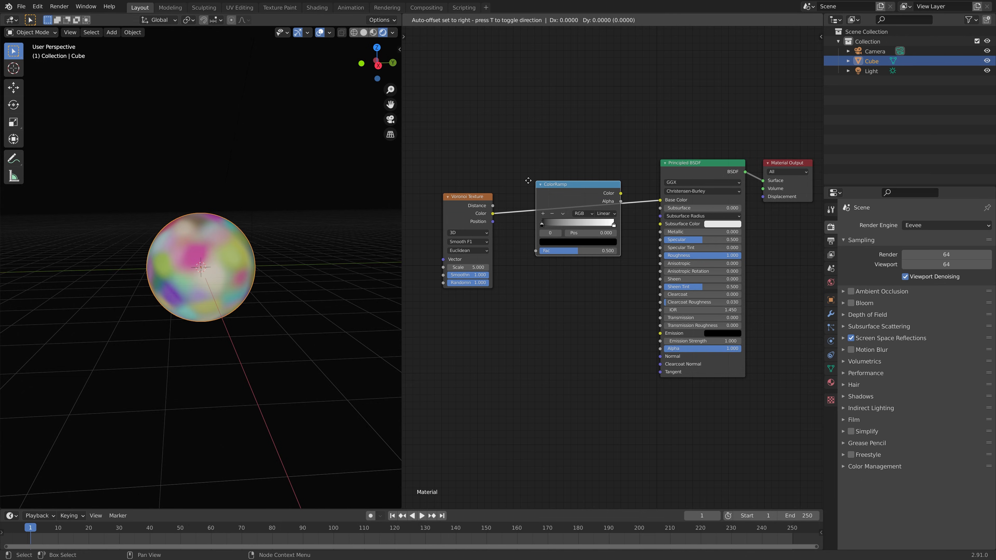
pyautogui.click(528, 180)
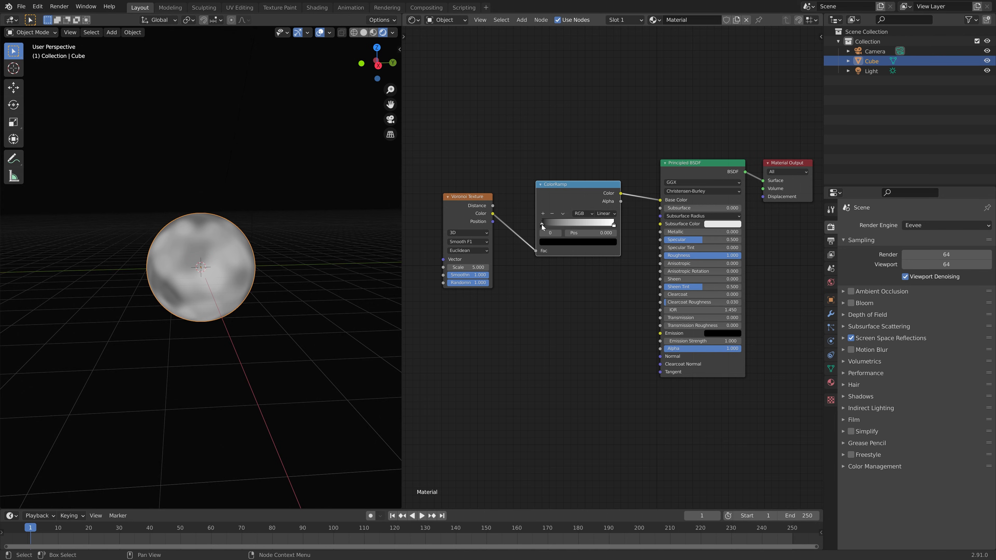
# - Set the ColorRamp to Constant interpolation, with the black stop at position 0.350 and the white stop at 0.450
pyautogui.moveTo(541, 224); pyautogui.dragTo(570, 225)
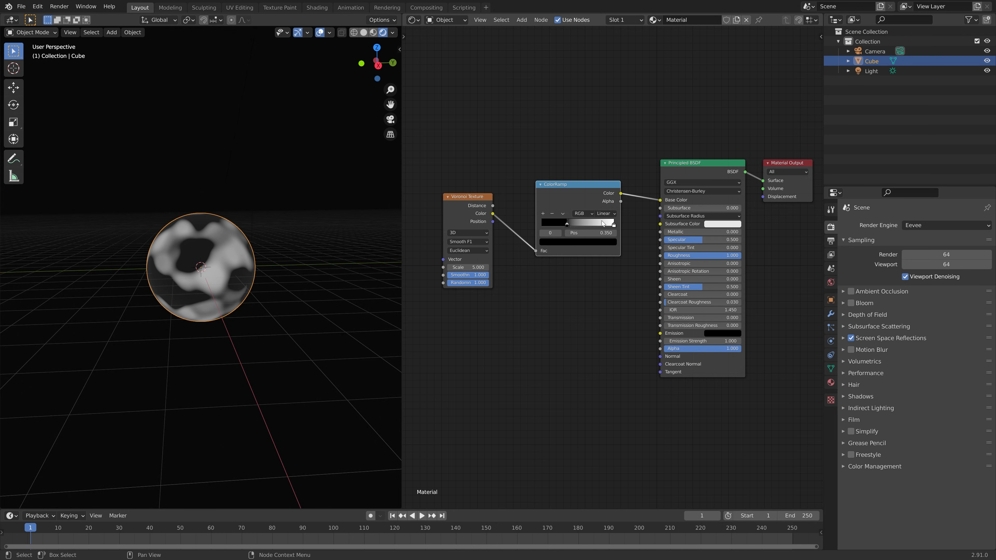
pyautogui.click(608, 213)
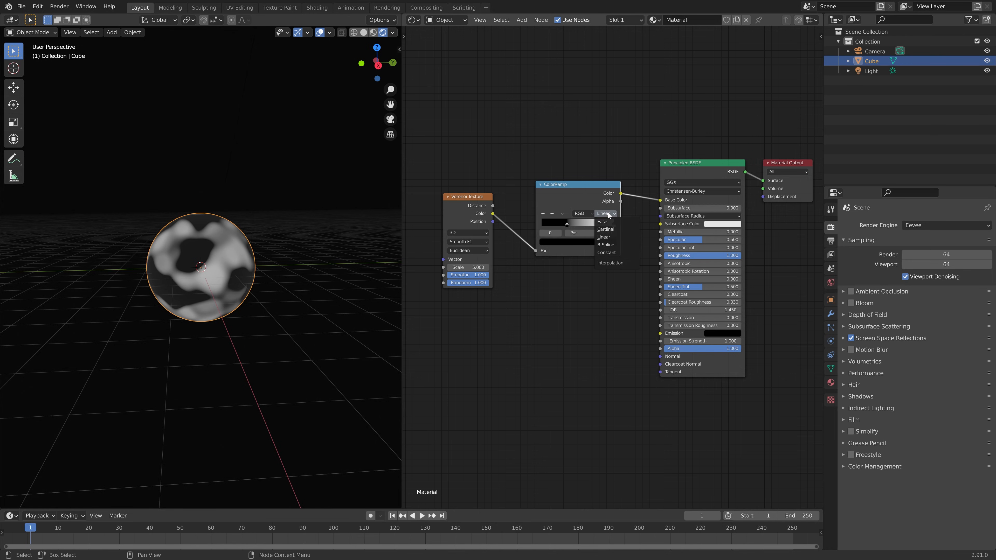
pyautogui.click(609, 253)
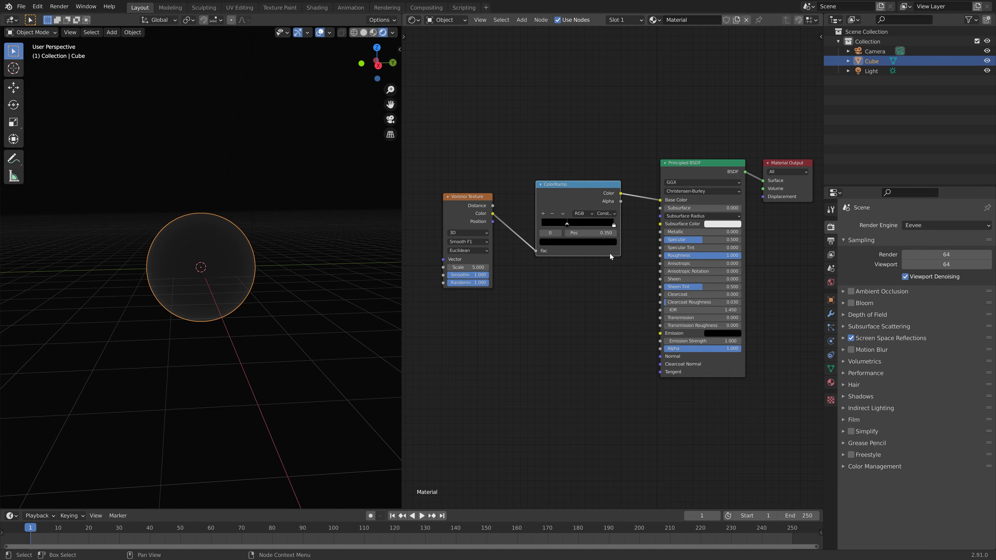
pyautogui.click(614, 225)
pyautogui.doubleClick(583, 235)
pyautogui.write('.45')
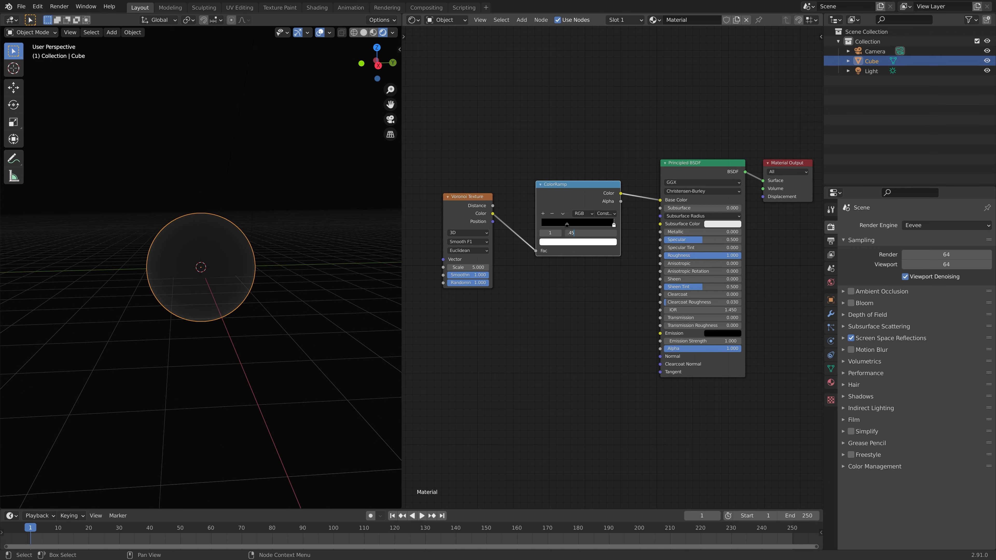
pyautogui.press('Return')
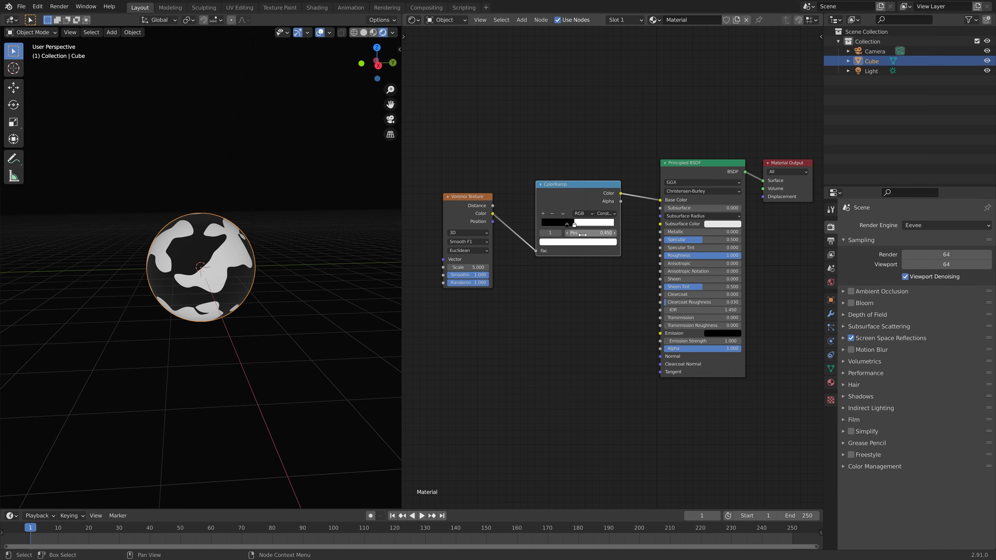
# - Add a third ColorRamp stop at position 0.138 and color it dark green
pyautogui.click(541, 214)
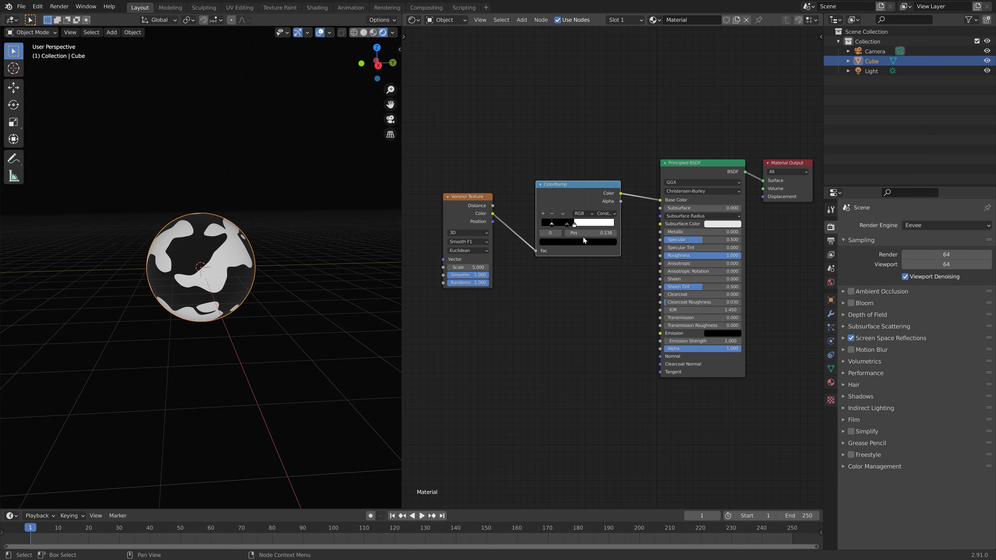
pyautogui.click(595, 240)
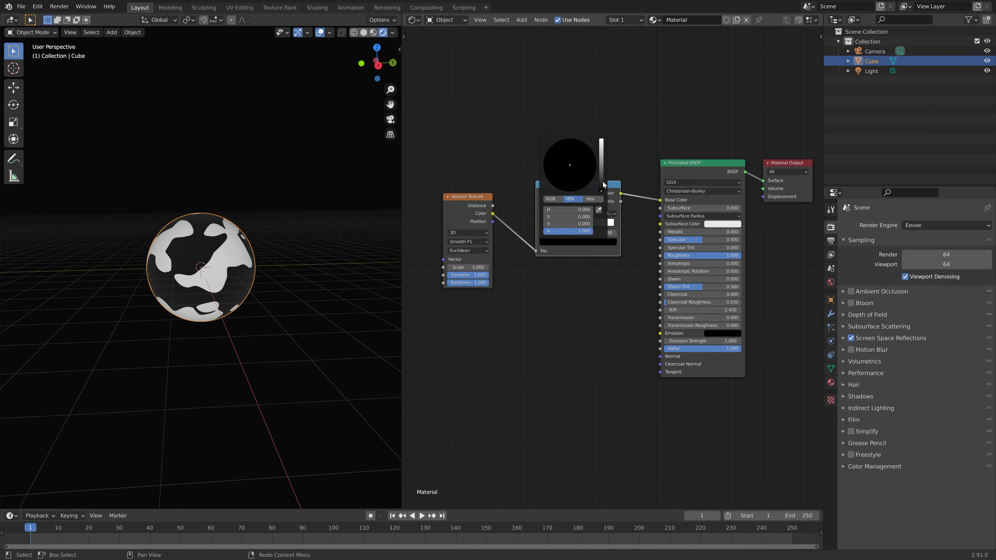
pyautogui.moveTo(603, 182); pyautogui.dragTo(601, 155)
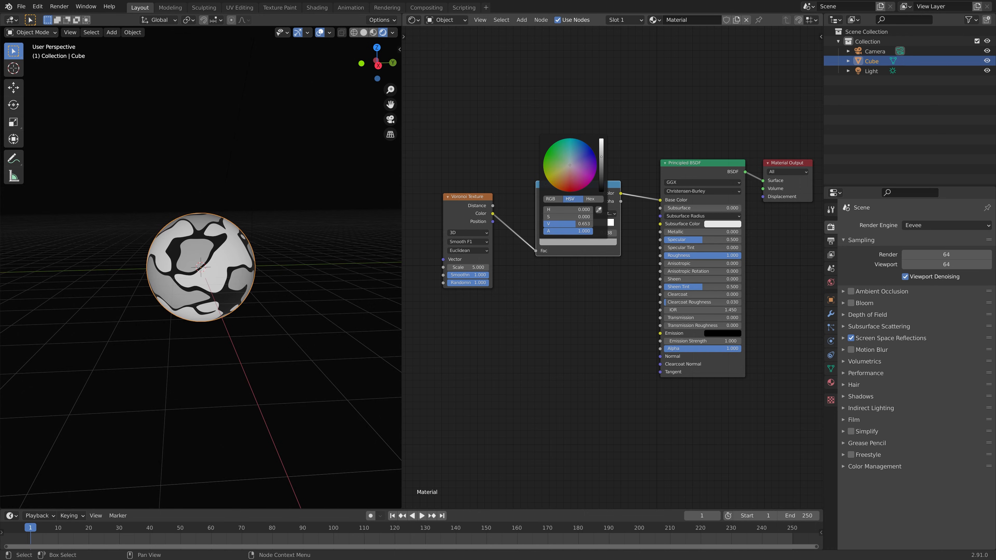
pyautogui.moveTo(601, 156); pyautogui.dragTo(601, 154)
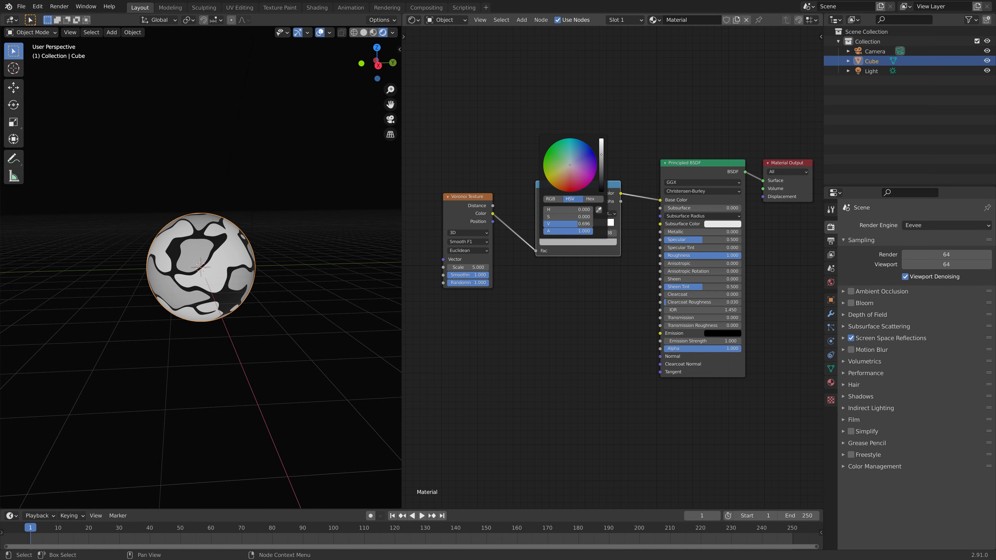
pyautogui.click(554, 151)
pyautogui.moveTo(600, 164); pyautogui.dragTo(601, 171)
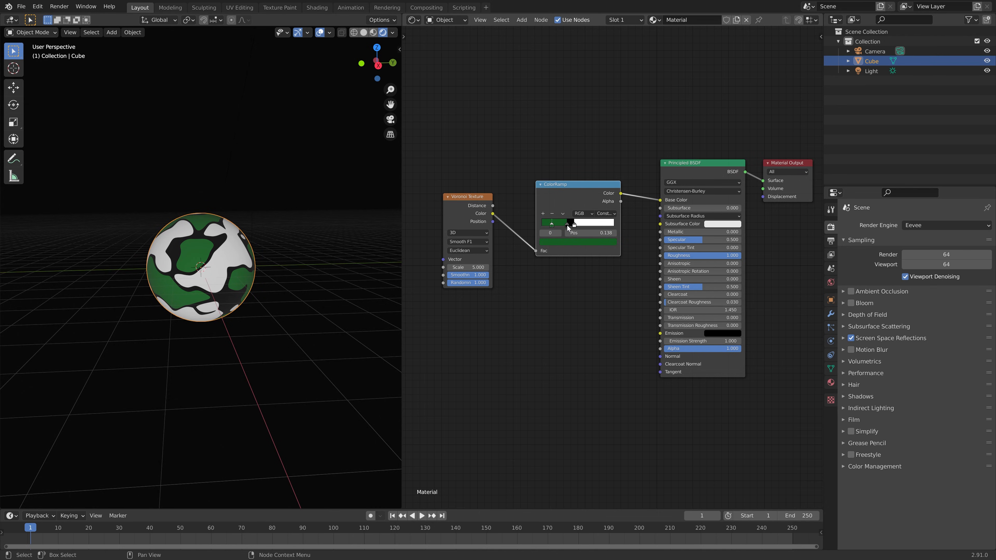
# - Color the ColorRamp's 0.350 stop white and its 0.450 stop bright green with hue 0.307, saturation 1.000 and value 0.557
pyautogui.click(567, 226)
pyautogui.click(566, 242)
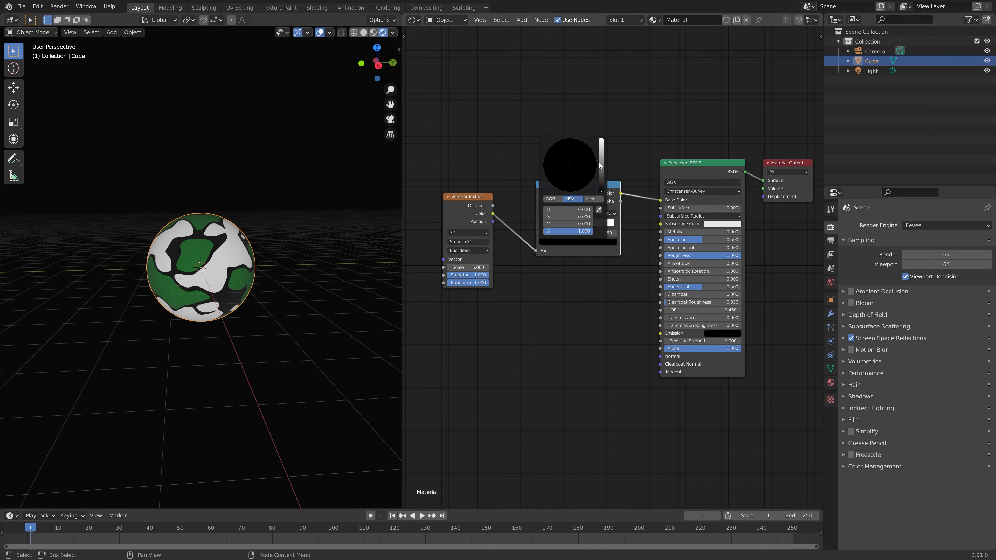
pyautogui.moveTo(599, 163); pyautogui.dragTo(601, 138)
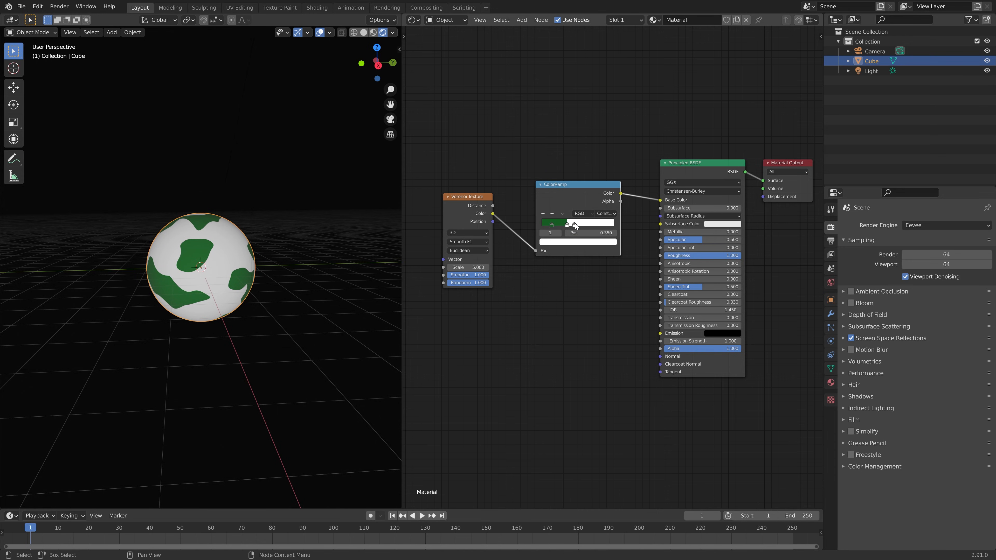
pyautogui.click(573, 242)
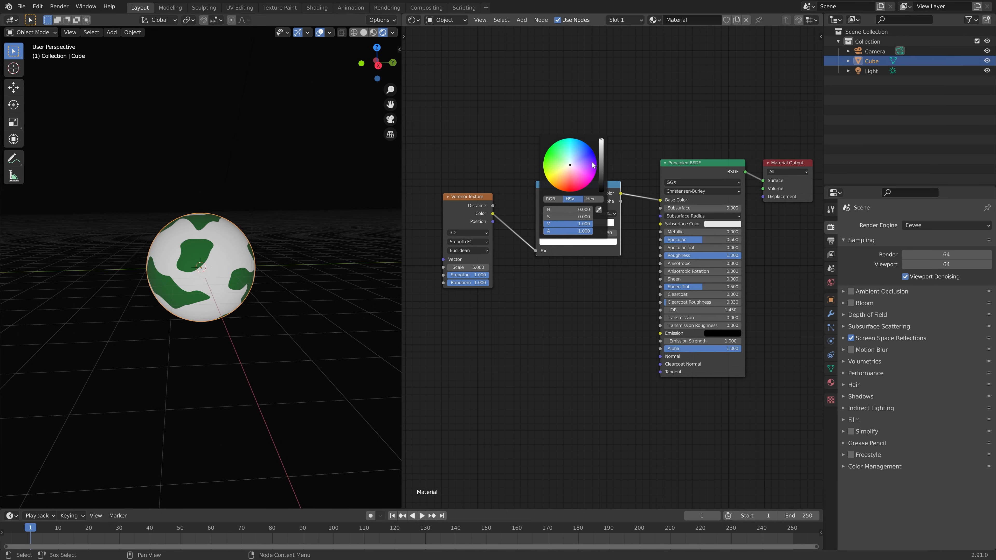
pyautogui.click(551, 157)
pyautogui.moveTo(551, 158)
pyautogui.mouseDown()
pyautogui.moveTo(601, 169)
pyautogui.moveTo(601, 161)
pyautogui.mouseUp()
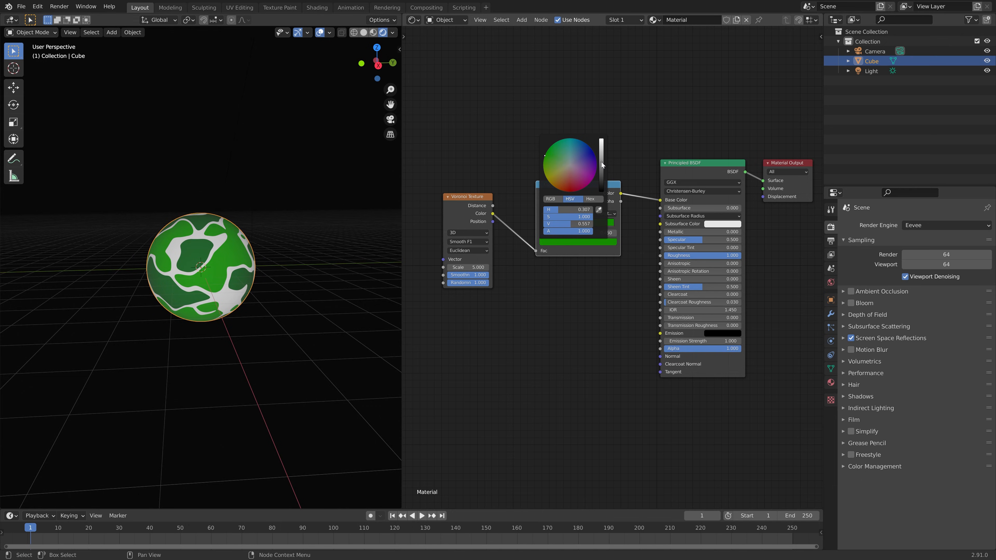
# - Hide the 3D viewport overlays and save the project as tut.blend in the 10 materials folder
pyautogui.click(321, 33)
pyautogui.moveTo(231, 208)
pyautogui.mouseDown(button='middle')
pyautogui.moveTo(297, 216)
pyautogui.moveTo(222, 185)
pyautogui.moveTo(224, 205)
pyautogui.mouseUp(button='middle')
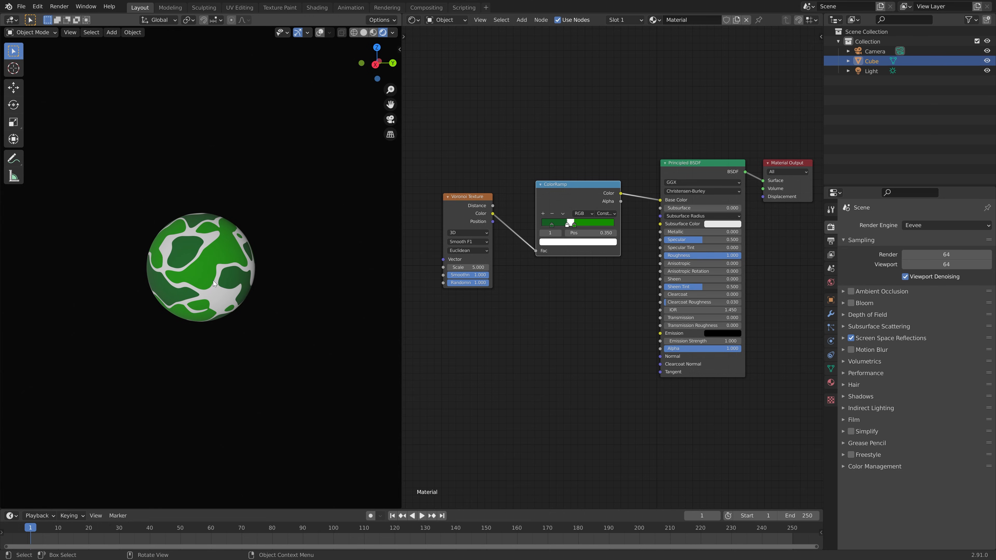
pyautogui.click(21, 6)
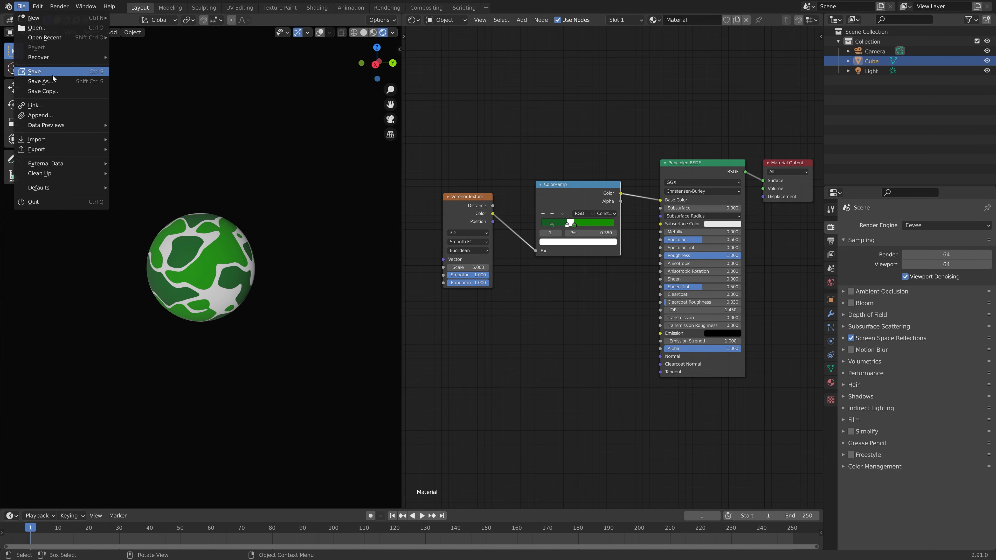
pyautogui.click(47, 82)
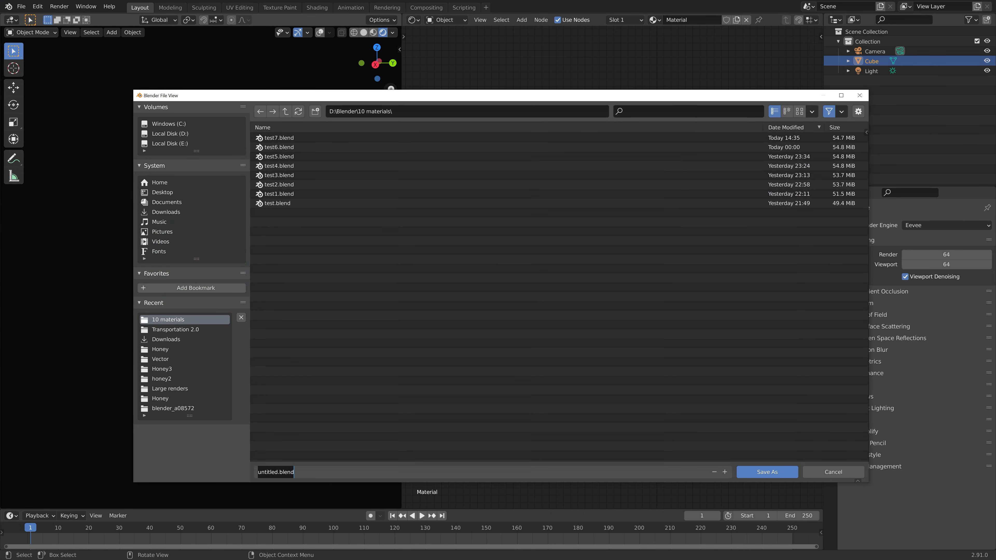
pyautogui.write('tut')
pyautogui.press('Return')
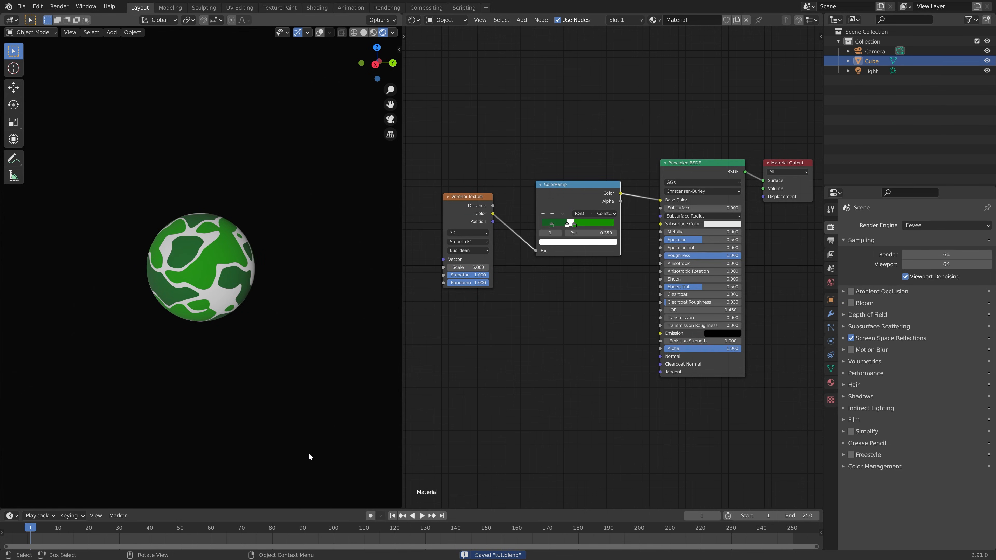
# - Duplicate the sphere and place the copy about 5 m away, diagonally below the original
pyautogui.scroll(-2, 203, 320)
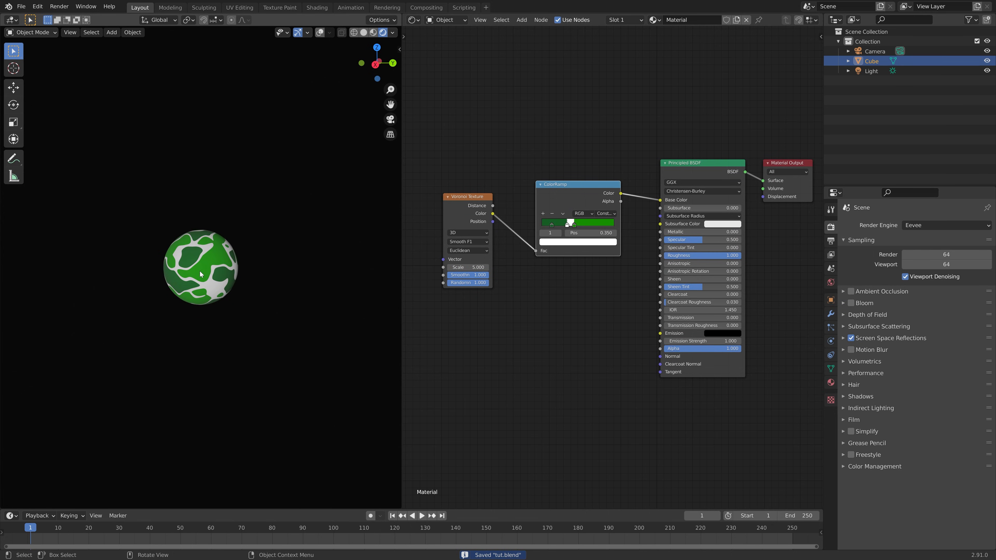
pyautogui.keyDown('shift'); pyautogui.moveTo(206, 303); pyautogui.dragTo(214, 227, button='middle'); pyautogui.keyUp('shift')
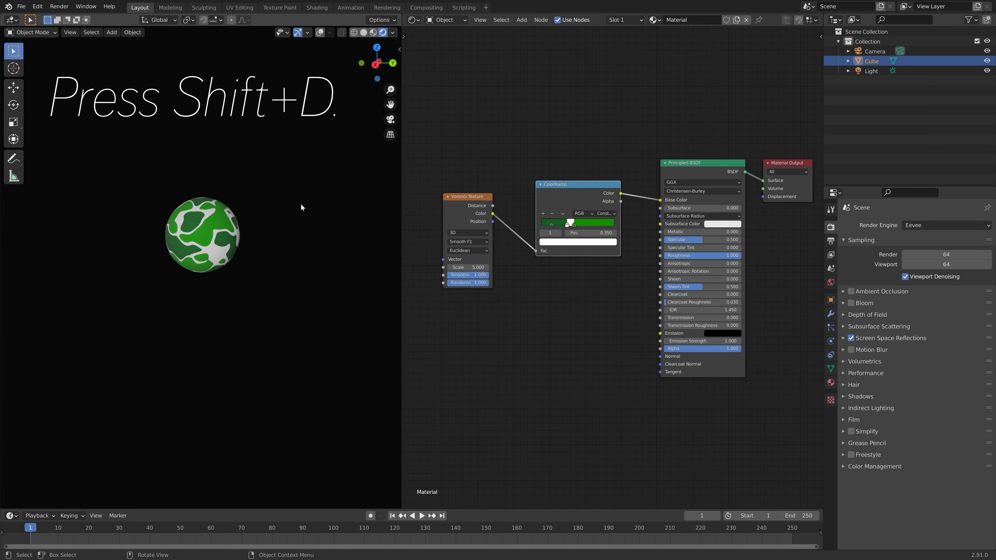
pyautogui.hotkey('shift', 'd')
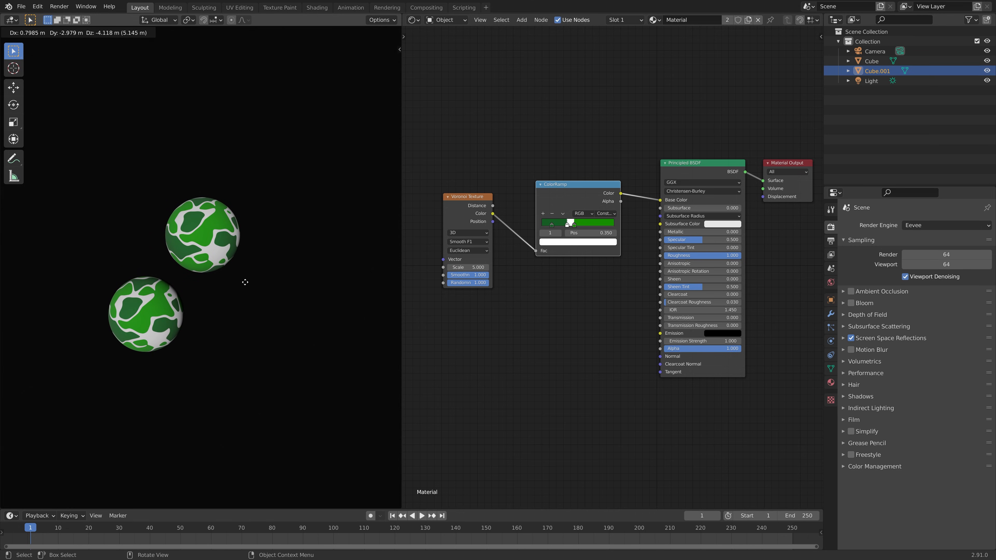
pyautogui.click(244, 283)
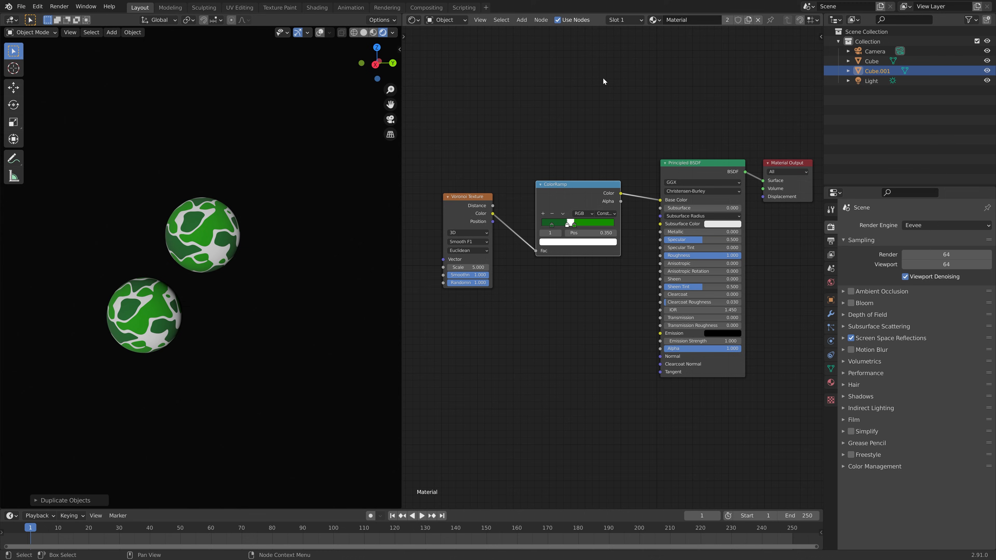
# - Give the duplicated sphere its own copy of the material and name it Eye
pyautogui.click(746, 23)
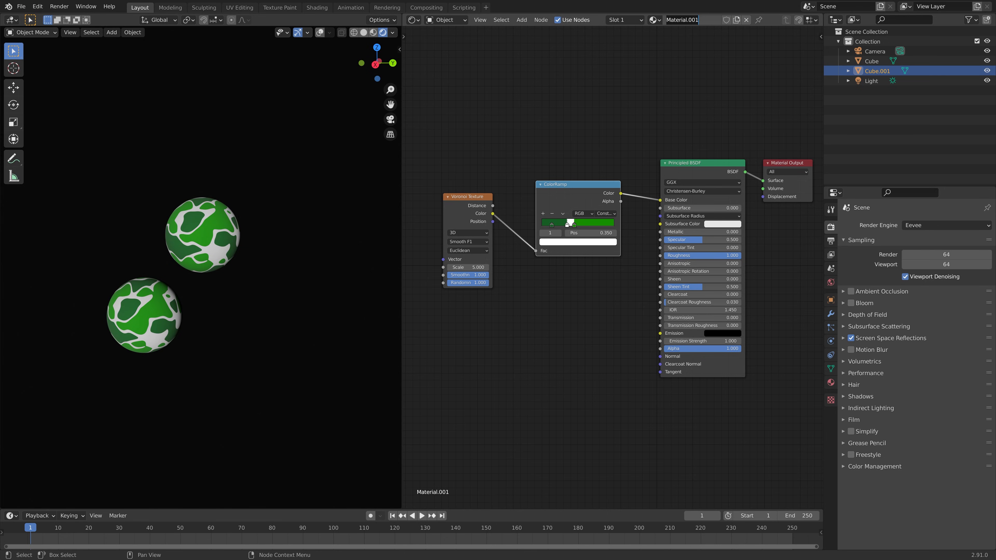
pyautogui.write('Eyes')
pyautogui.press('Return')
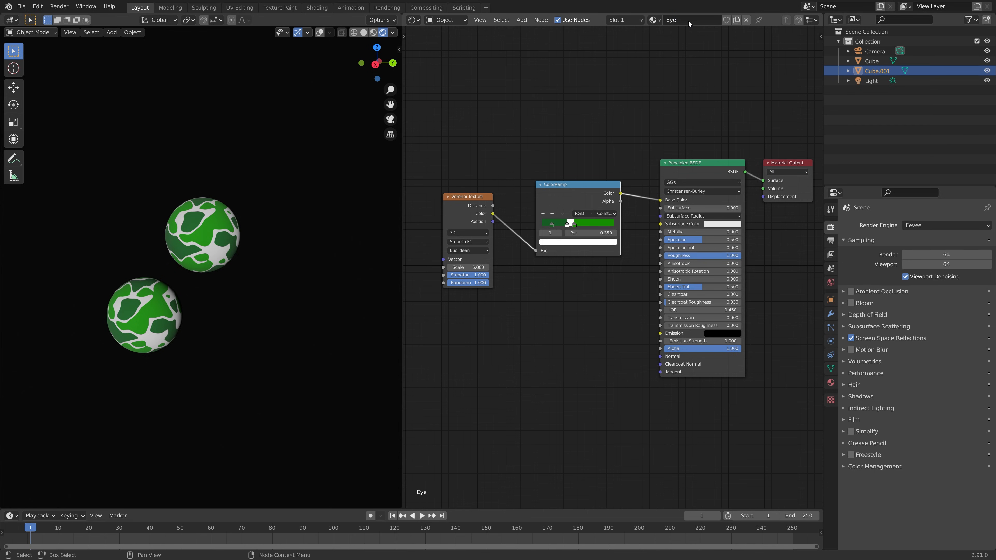
# - Replace the Eye material's Voronoi Texture with a Gradient Texture node and connect its Fac output to the ColorRamp's Fac input
pyautogui.press('x')
pyautogui.hotkey('shift', 'a')
pyautogui.click(453, 208)
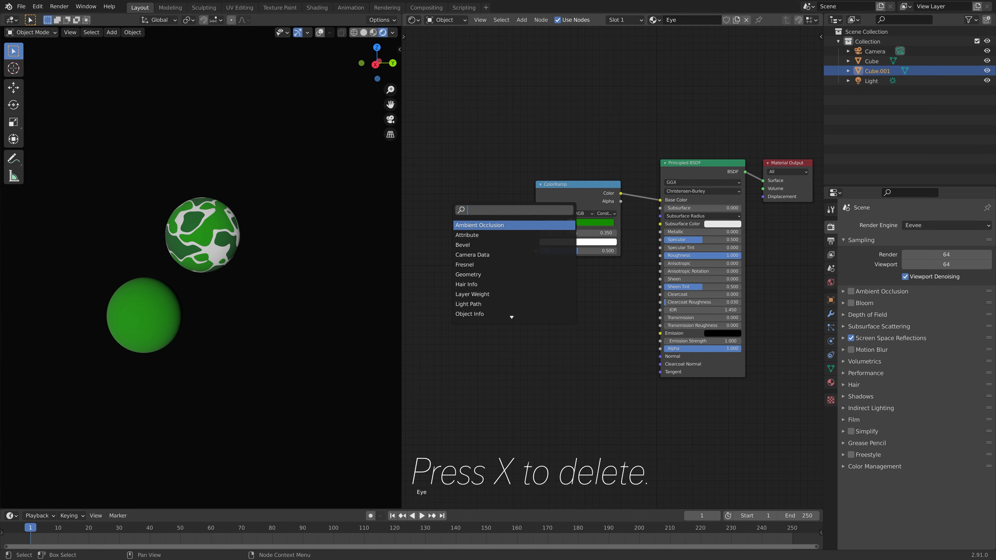
pyautogui.write('gra')
pyautogui.press('Return')
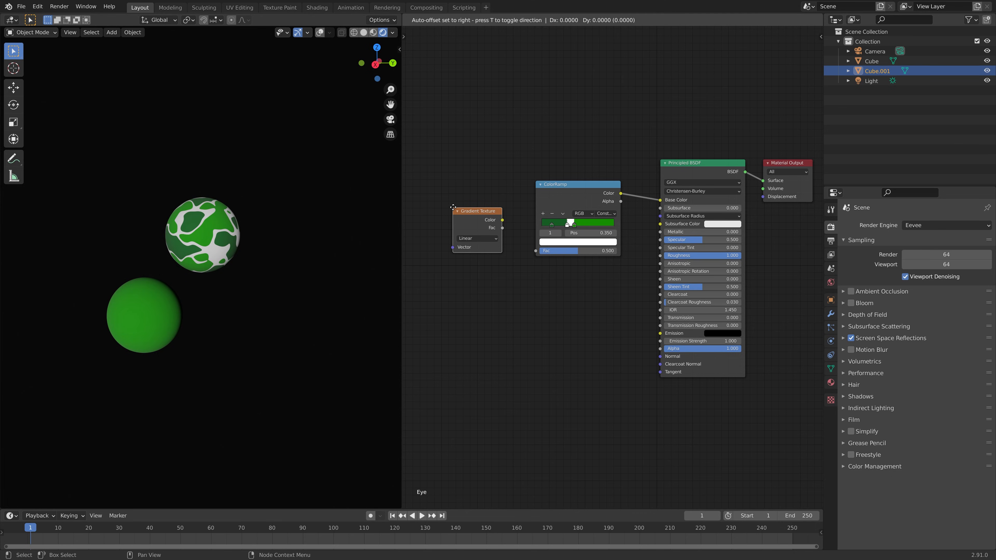
pyautogui.click(453, 207)
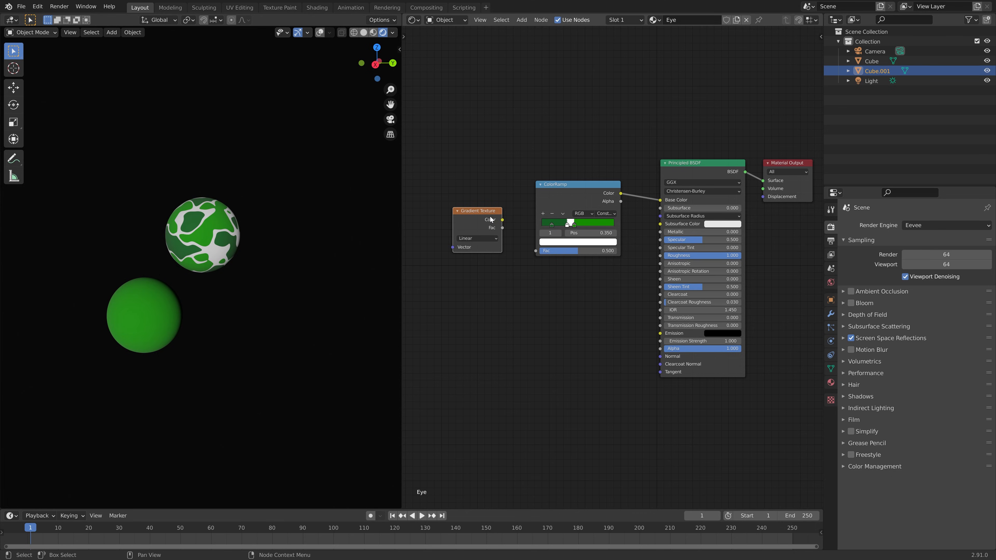
pyautogui.moveTo(503, 228); pyautogui.dragTo(535, 251)
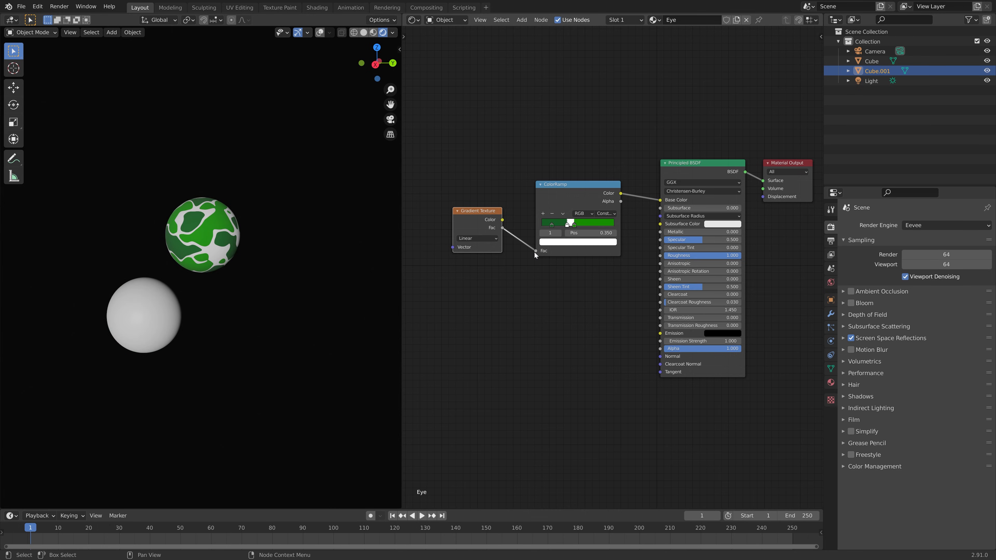
# - Set the Gradient Texture's type to Diagonal and view the duplicated sphere from another angle
pyautogui.click(483, 239)
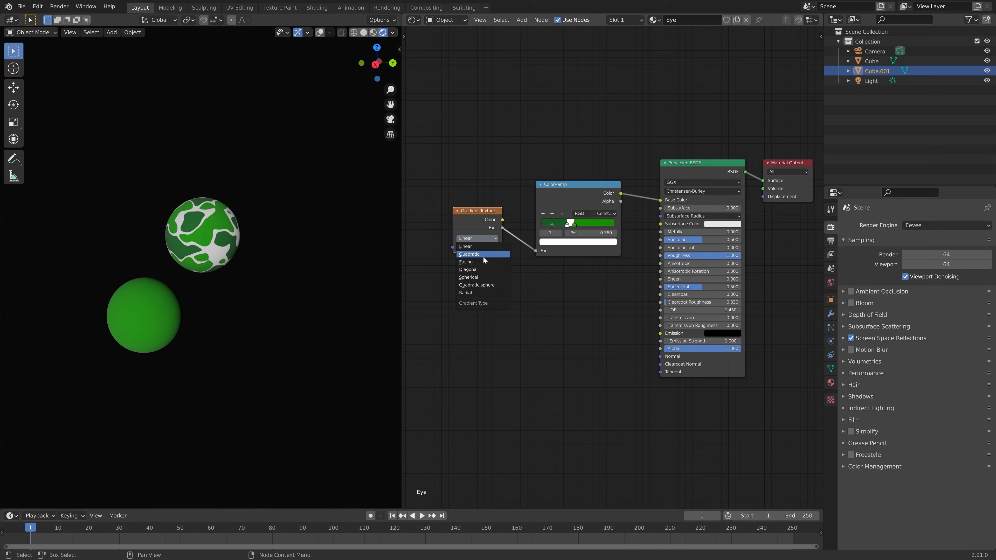
pyautogui.click(485, 269)
pyautogui.moveTo(213, 336); pyautogui.dragTo(251, 339, button='middle')
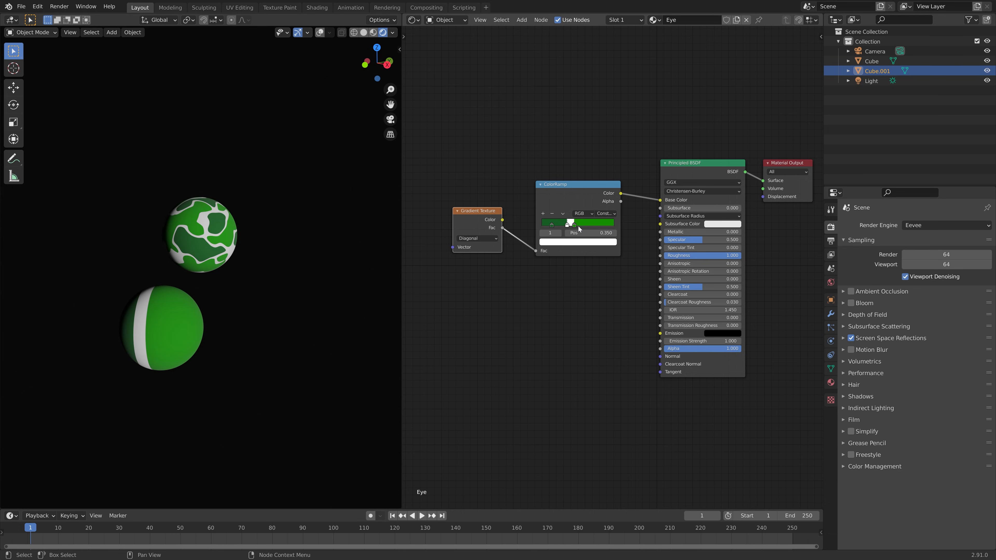
# - Move the ColorRamp's bright green stop to position 0.841 and recolour it black to form the pupil
pyautogui.moveTo(573, 227); pyautogui.dragTo(603, 264)
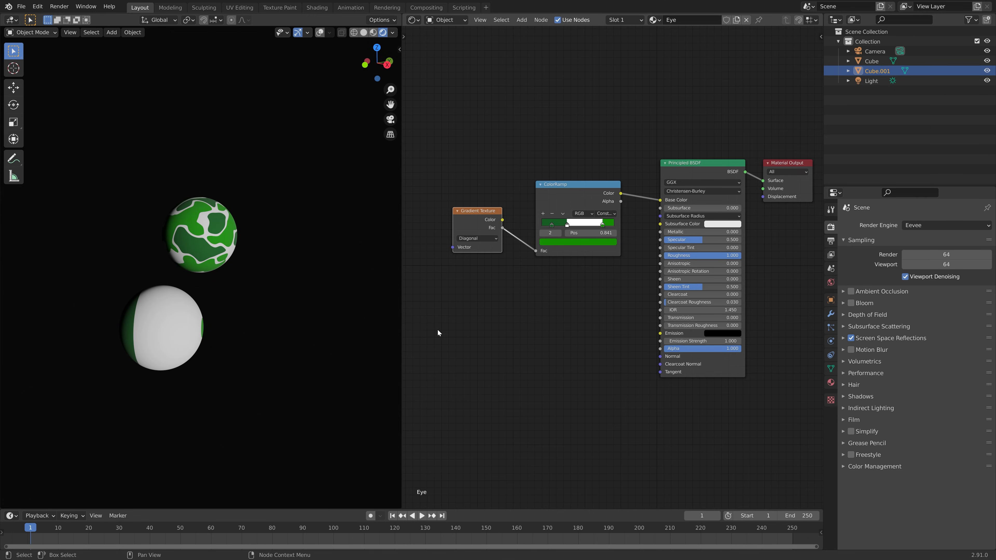
pyautogui.moveTo(291, 357); pyautogui.dragTo(214, 365, button='middle')
pyautogui.scroll(4, 214, 365)
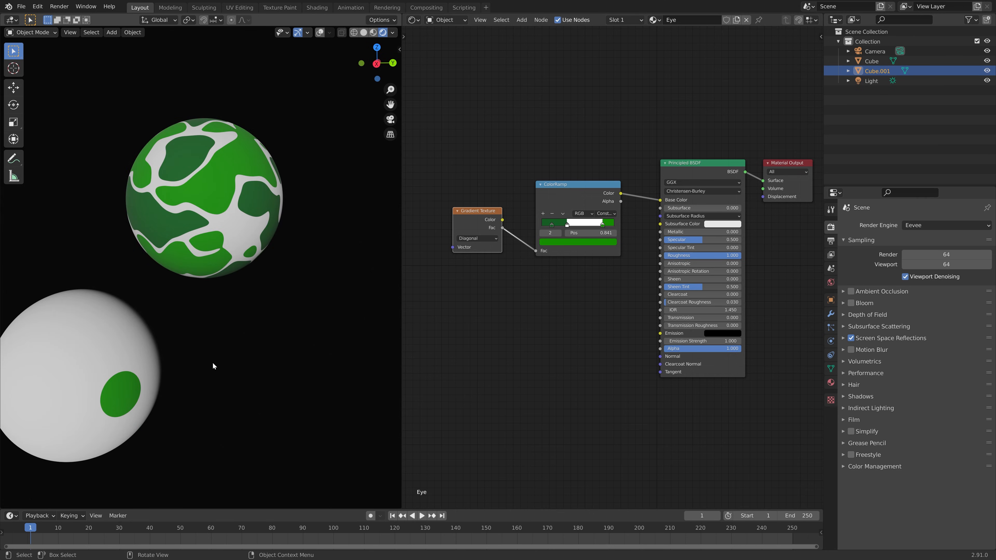
pyautogui.click(602, 242)
pyautogui.moveTo(558, 209); pyautogui.dragTo(592, 209)
pyautogui.moveTo(584, 224); pyautogui.dragTo(541, 217)
pyautogui.moveTo(602, 165); pyautogui.dragTo(601, 191)
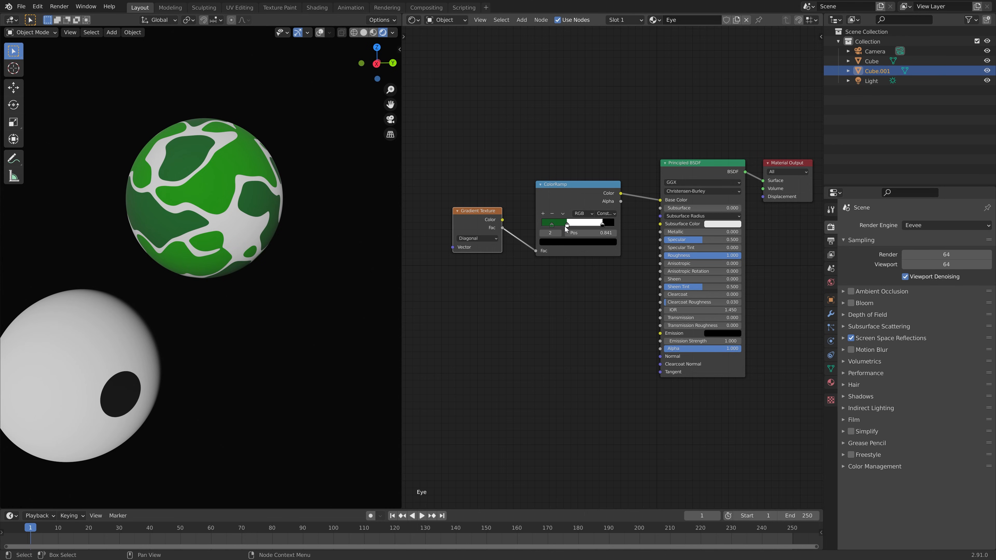
# - Move the ColorRamp's white stop to about 0.79 and recolour it light blue to form the iris
pyautogui.moveTo(567, 224); pyautogui.dragTo(602, 243)
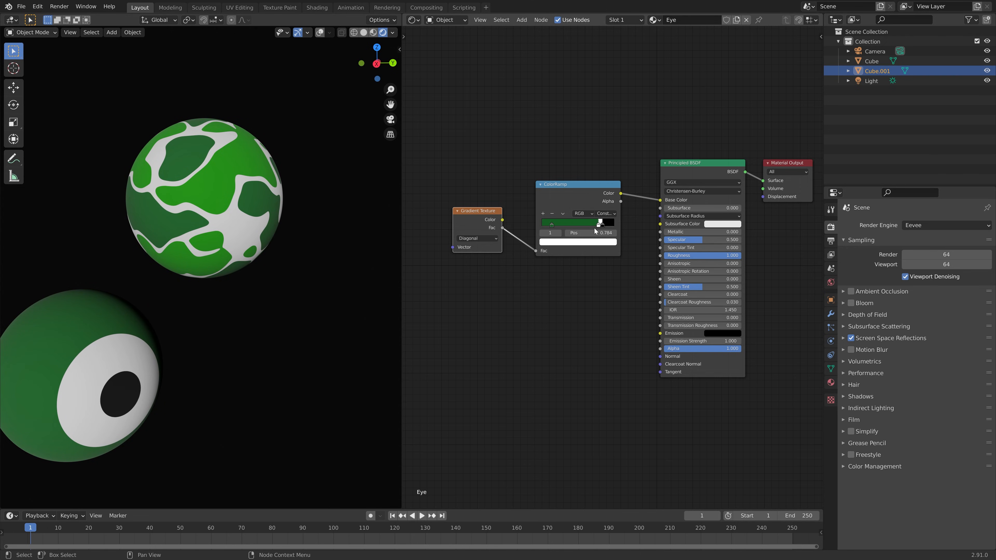
pyautogui.click(588, 242)
pyautogui.click(578, 149)
# - Recolour the ColorRamp's dark green stop white to form the eyeball
pyautogui.click(552, 225)
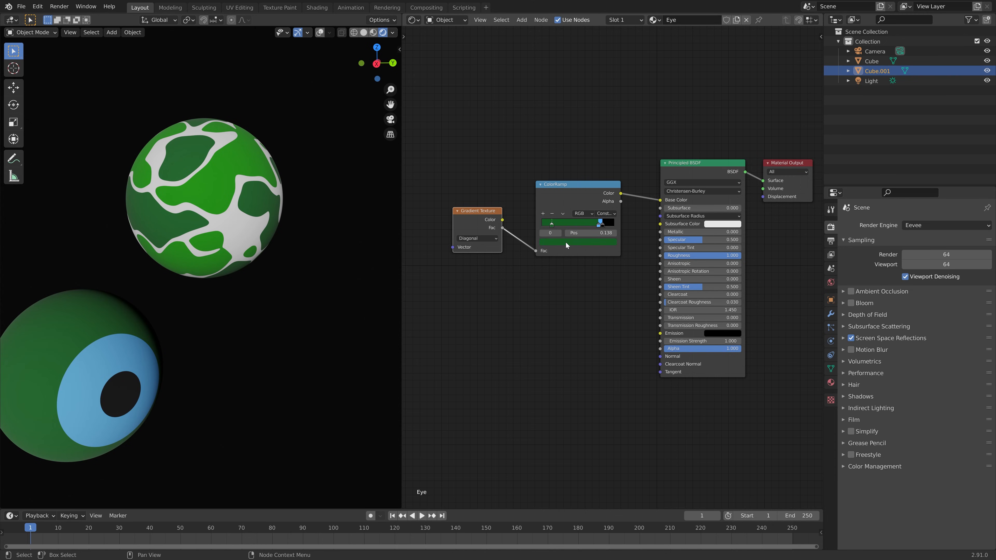
pyautogui.click(566, 242)
pyautogui.moveTo(566, 224); pyautogui.dragTo(601, 210)
pyautogui.moveTo(566, 217); pyautogui.dragTo(544, 217)
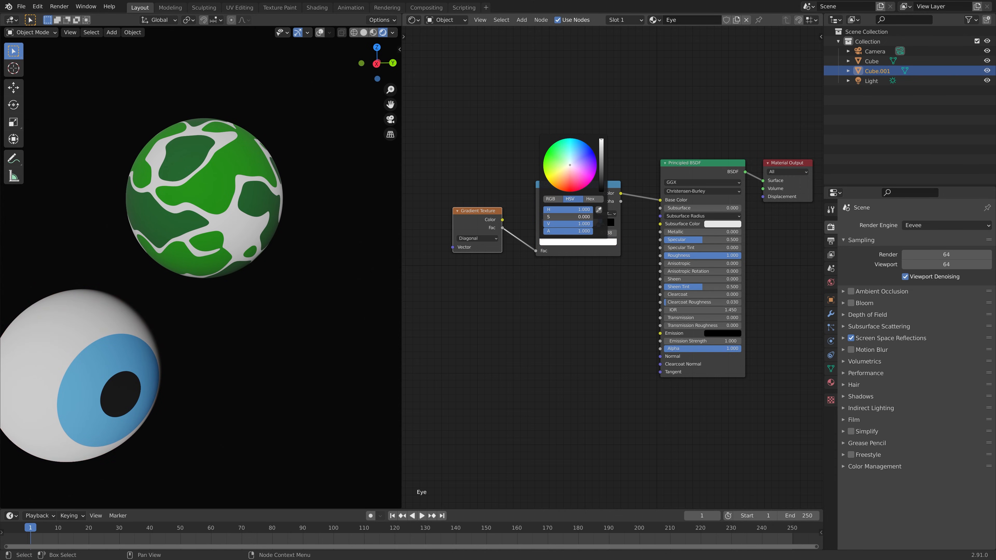
pyautogui.scroll(-3, 251, 345)
pyautogui.moveTo(243, 351); pyautogui.dragTo(211, 335, button='middle')
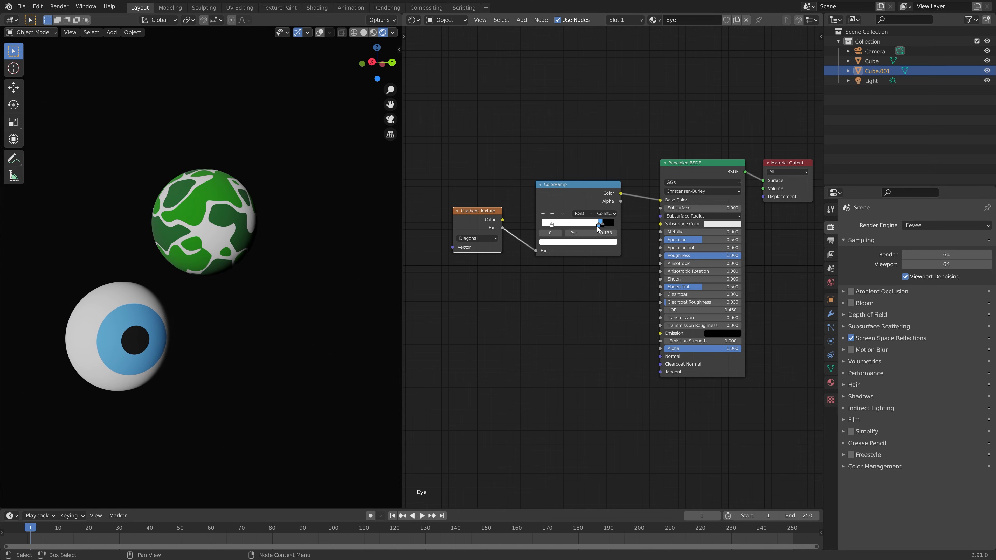
# - Edit the black ColorRamp stop's position value and set the light blue stop's position to 0.78
pyautogui.click(601, 225)
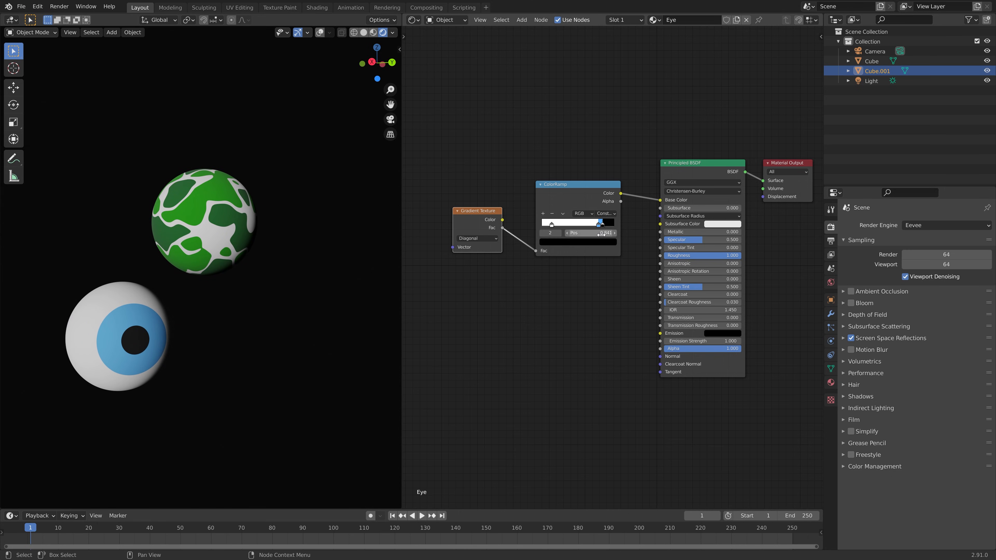
pyautogui.doubleClick(598, 234)
pyautogui.press('BackSpace')
pyautogui.press('BackSpace')
pyautogui.press('BackSpace')
pyautogui.press('BackSpace')
pyautogui.press('Return')
pyautogui.click(598, 225)
pyautogui.doubleClick(598, 234)
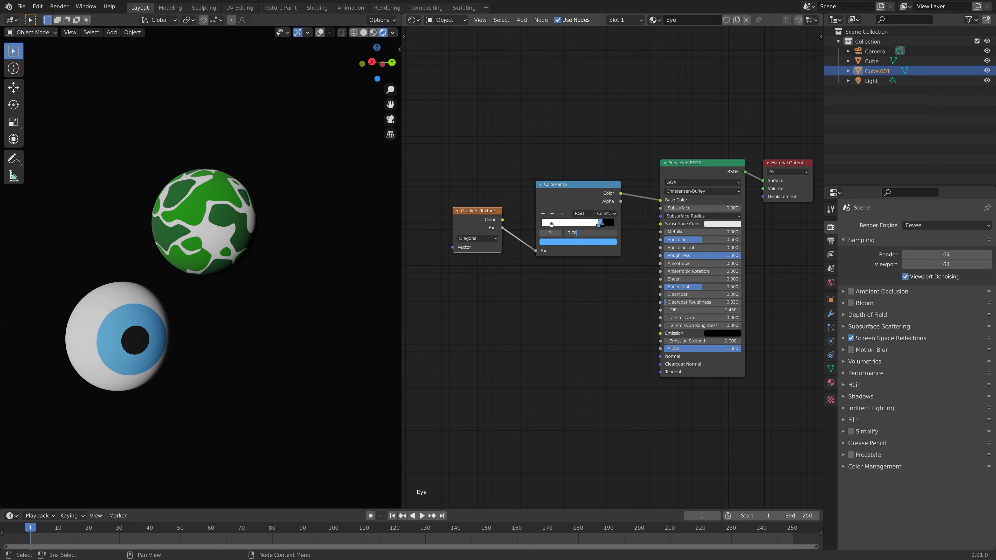
pyautogui.press('Return')
pyautogui.click(551, 225)
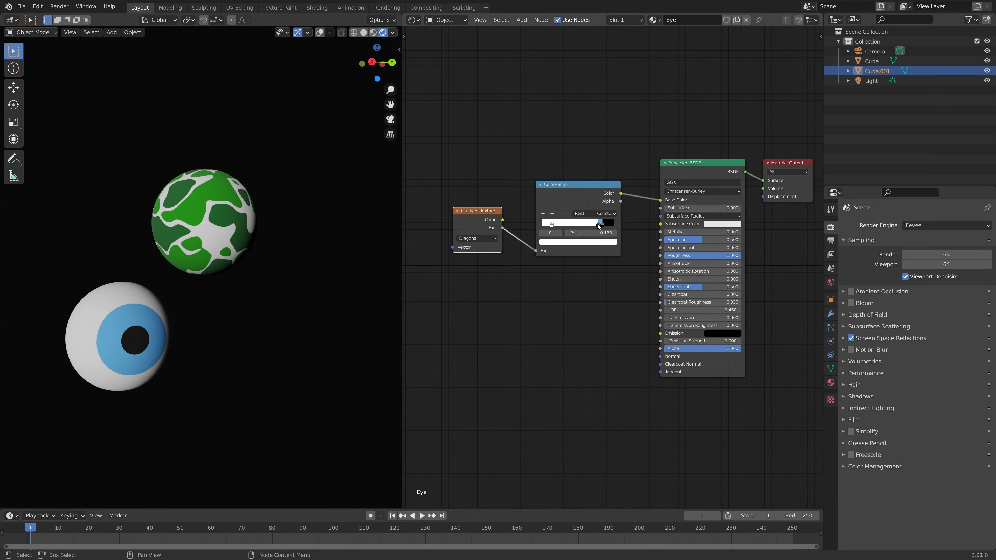
# - Move the light blue ColorRamp stop to position 0.804 and change its colour to a deeper blue
pyautogui.moveTo(598, 225); pyautogui.dragTo(599, 226)
pyautogui.click(595, 242)
pyautogui.moveTo(589, 151)
pyautogui.mouseDown()
pyautogui.moveTo(555, 160)
pyautogui.moveTo(578, 178)
pyautogui.moveTo(576, 148)
pyautogui.moveTo(562, 182)
pyautogui.mouseUp()
pyautogui.moveTo(601, 158)
pyautogui.mouseDown()
pyautogui.moveTo(601, 166)
pyautogui.moveTo(601, 144)
pyautogui.moveTo(580, 148)
pyautogui.mouseUp()
pyautogui.scroll(-2, 215, 298)
pyautogui.moveTo(193, 310)
pyautogui.mouseDown(button='middle')
pyautogui.moveTo(170, 308)
pyautogui.moveTo(221, 311)
pyautogui.mouseUp(button='middle')
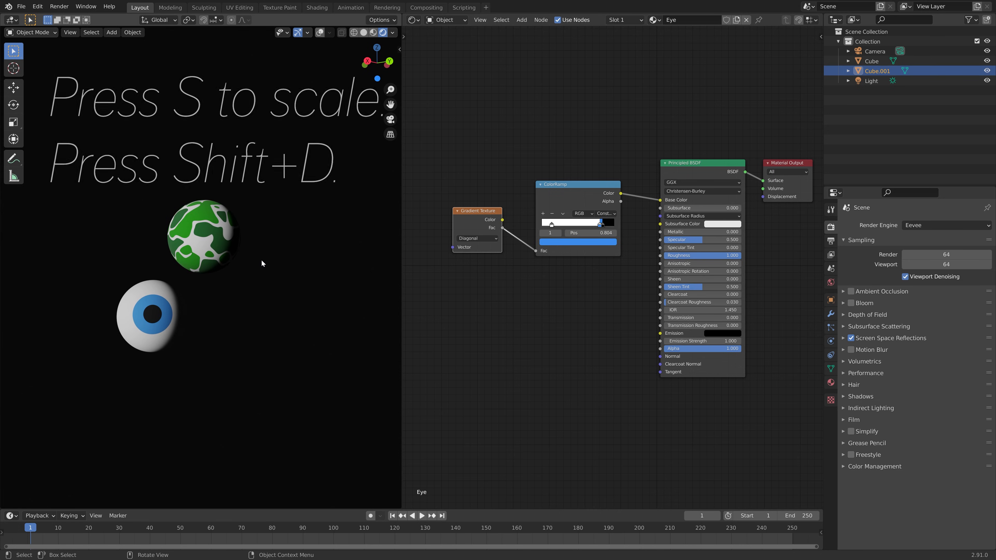
# - Scale the eye sphere down slightly and place a duplicate about 2.5 m beside it
pyautogui.press('s')
pyautogui.click(233, 277)
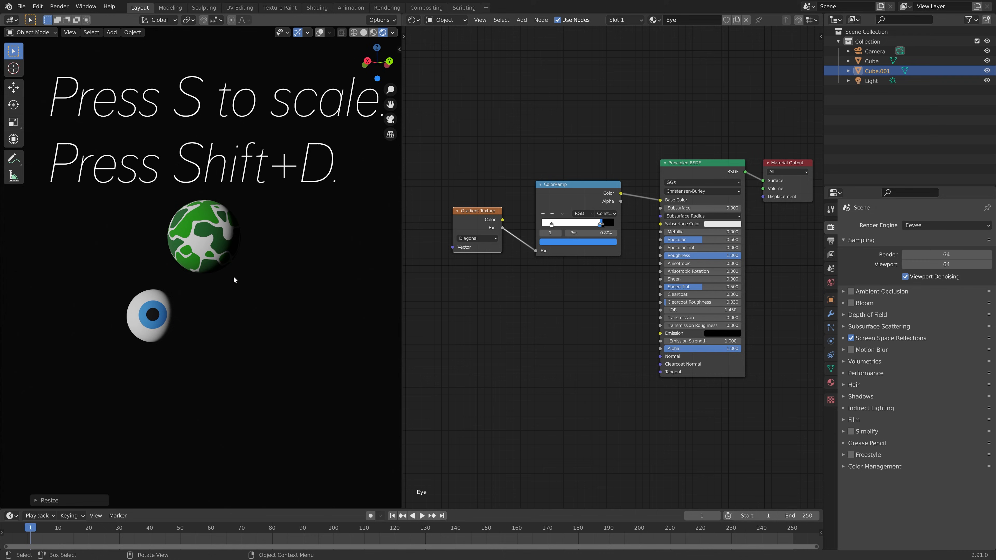
pyautogui.hotkey('shift', 'd')
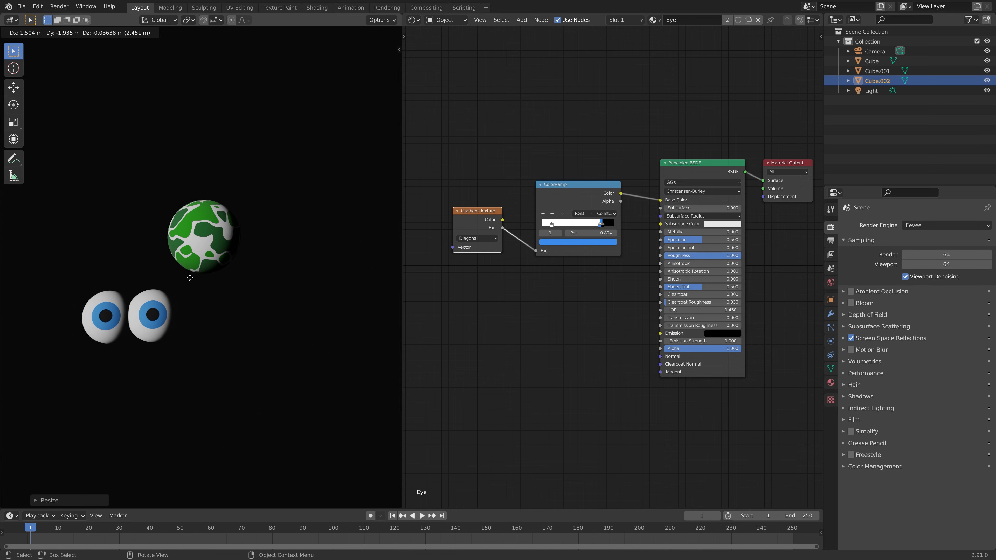
pyautogui.click(181, 304)
pyautogui.moveTo(181, 304); pyautogui.dragTo(213, 310, button='middle')
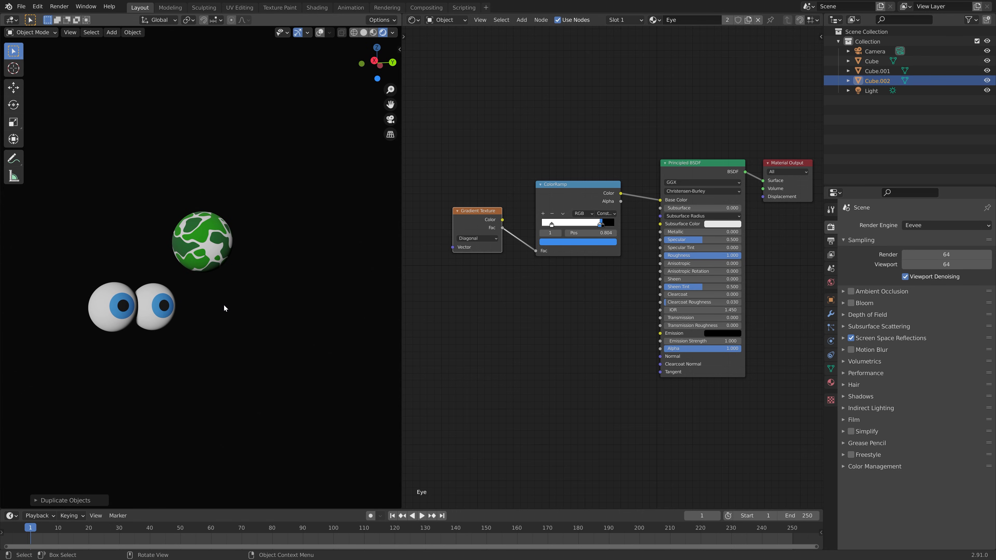
# - Save the project as a new file with the number in the tut.blend name incremented
pyautogui.hotkey('ctrl', 'shift', 's')
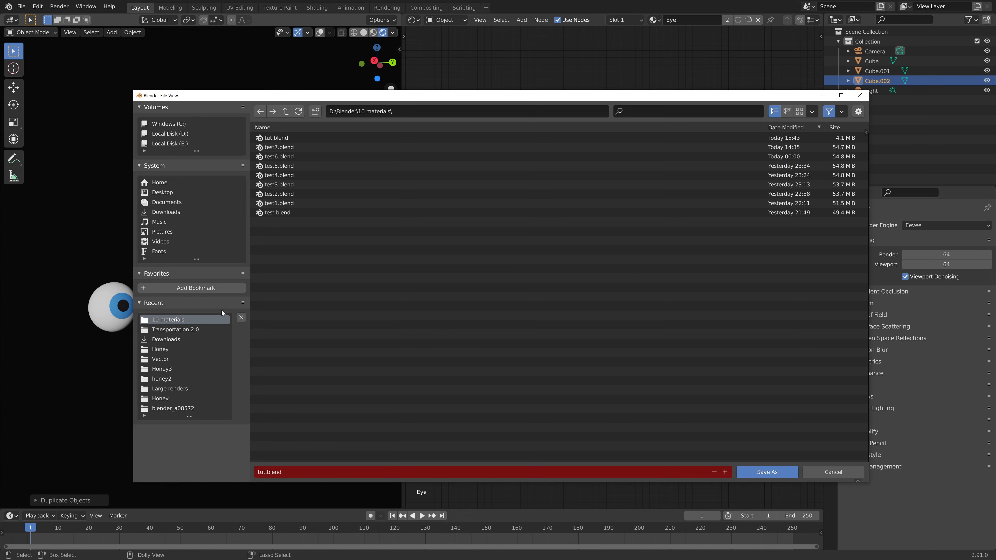
pyautogui.click(724, 472)
pyautogui.click(767, 472)
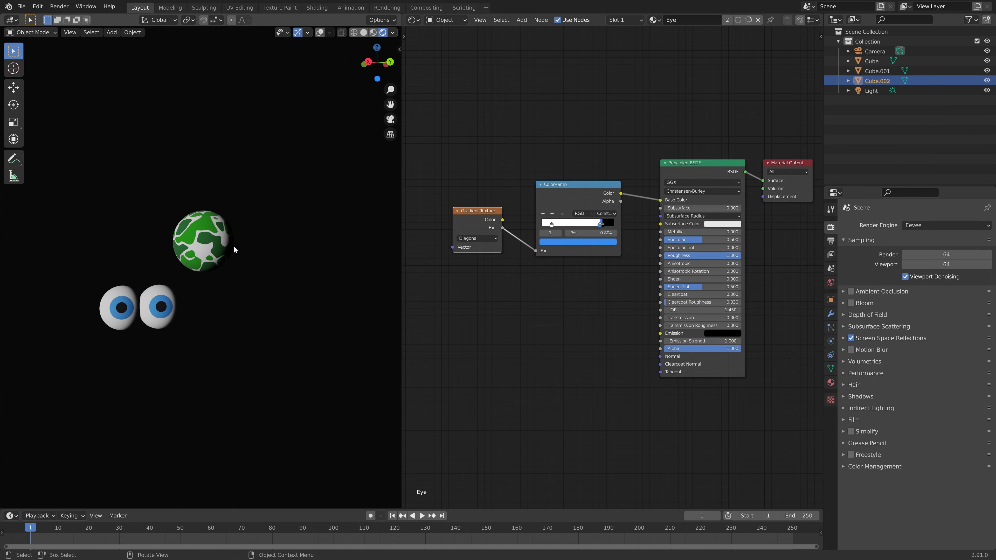
# - Rotate the Light freely so it illuminates the spheres from the front
pyautogui.click(921, 90)
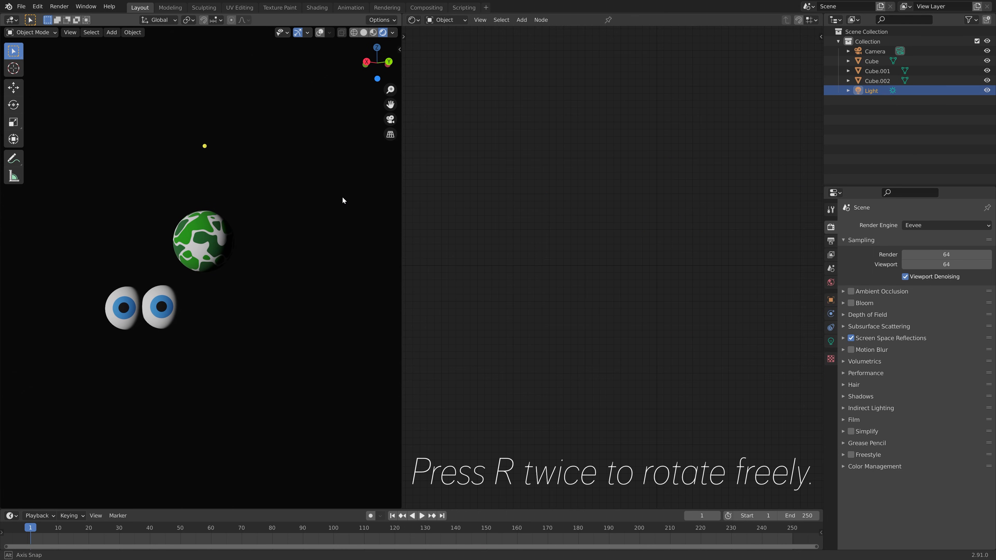
pyautogui.press('r')
pyautogui.press('r')
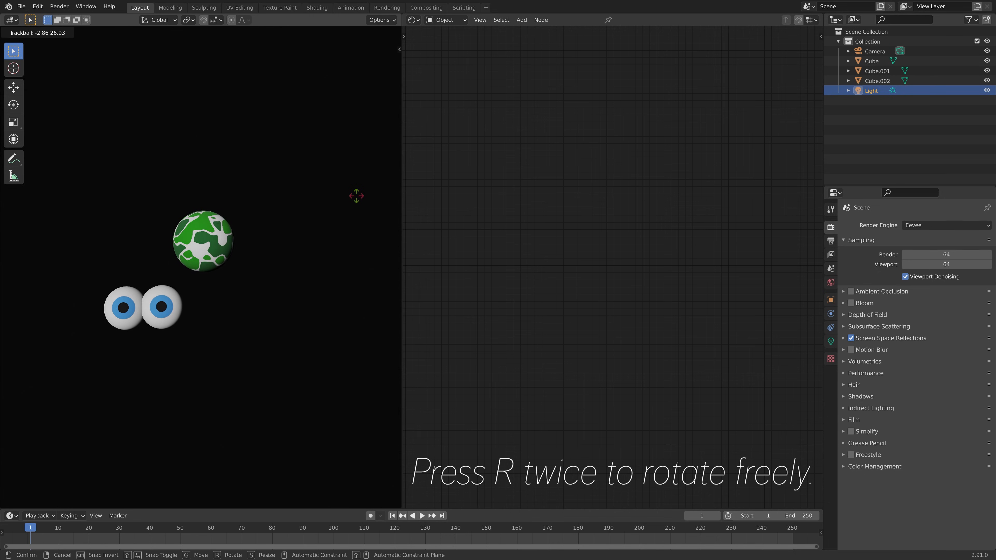
pyautogui.click(371, 193)
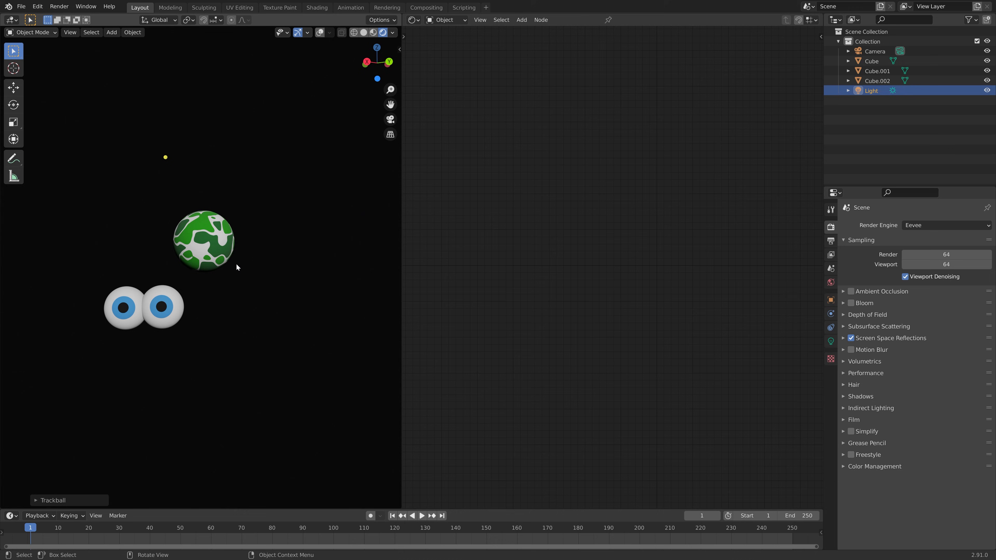
# - Duplicate the green patched sphere about 5.1 m diagonally below the original and give the copy its own material
pyautogui.click(222, 240)
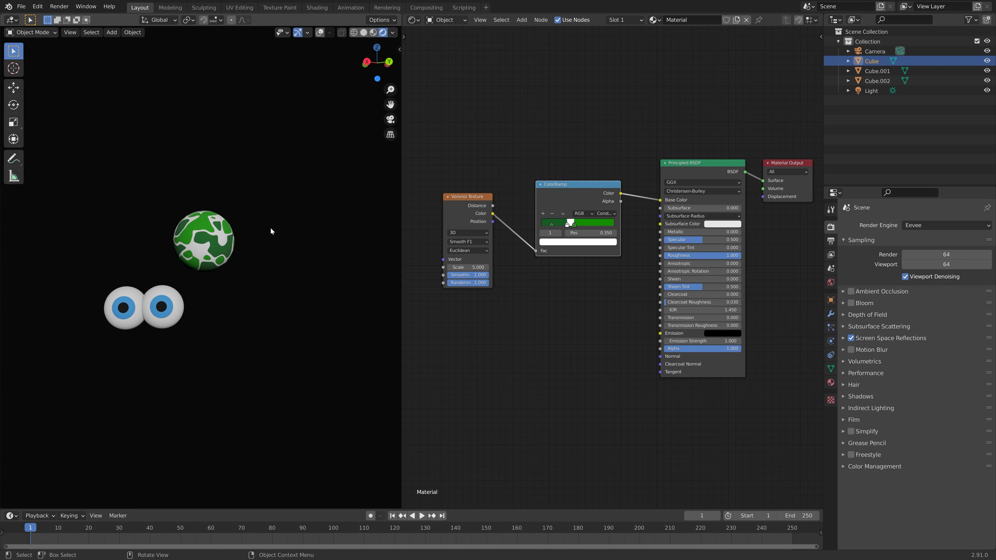
pyautogui.hotkey('shift', 'd')
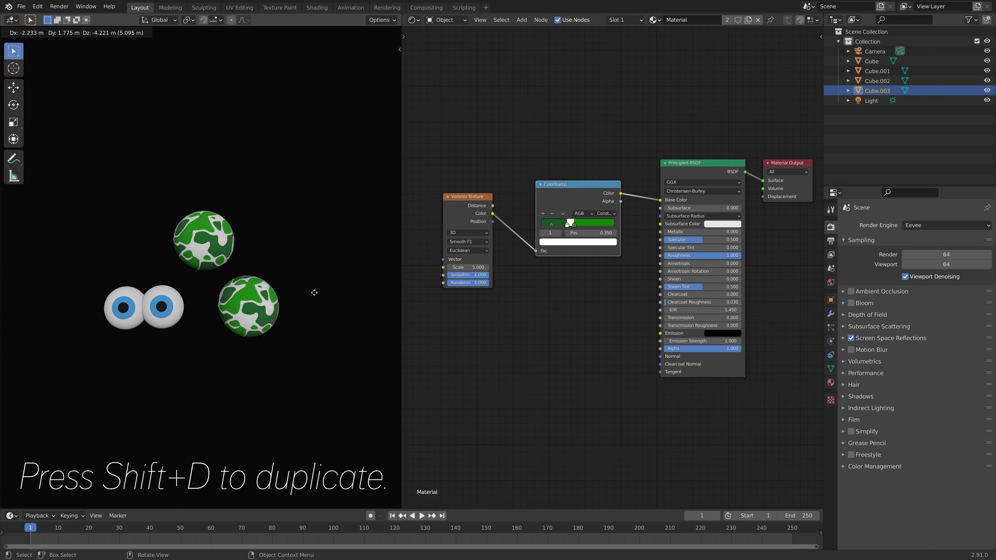
pyautogui.click(314, 292)
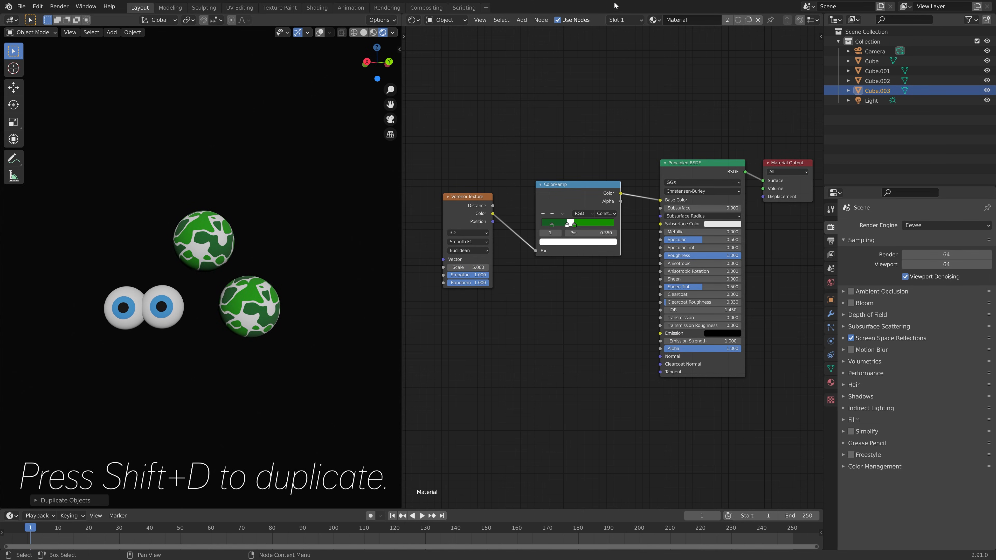
pyautogui.click(748, 22)
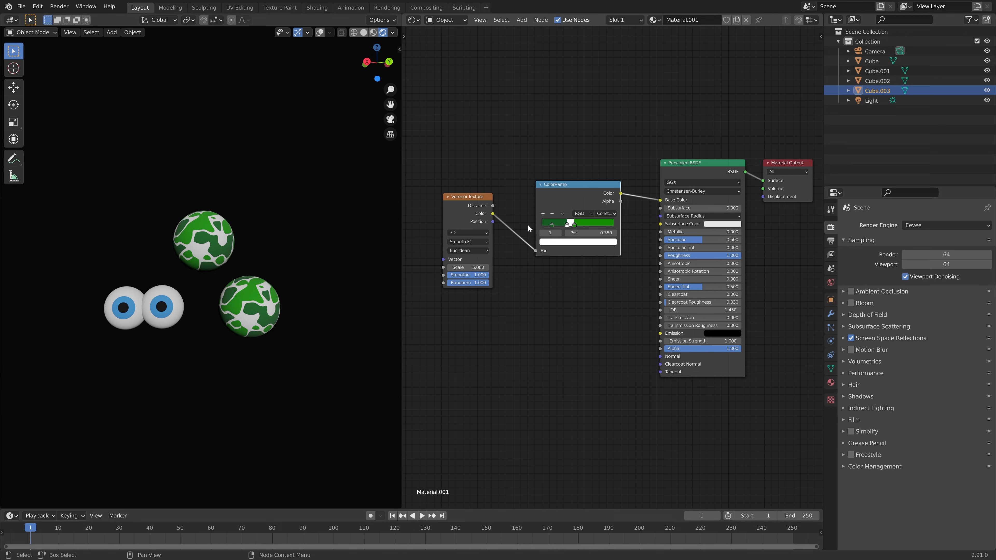
# - Replace the new material's Voronoi Texture with a Wave Texture node and connect its Color output to the ColorRamp's Fac input
pyautogui.click(464, 211)
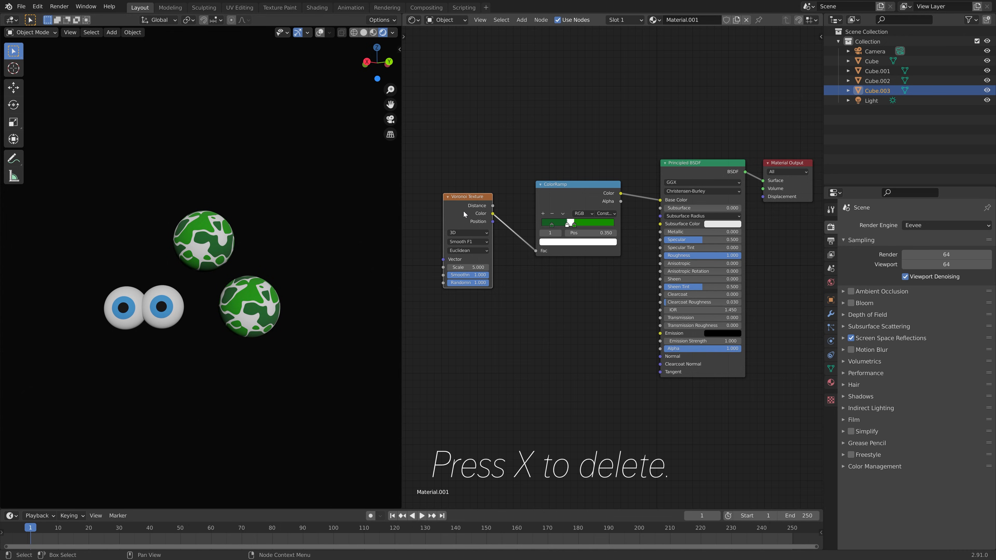
pyautogui.press('x')
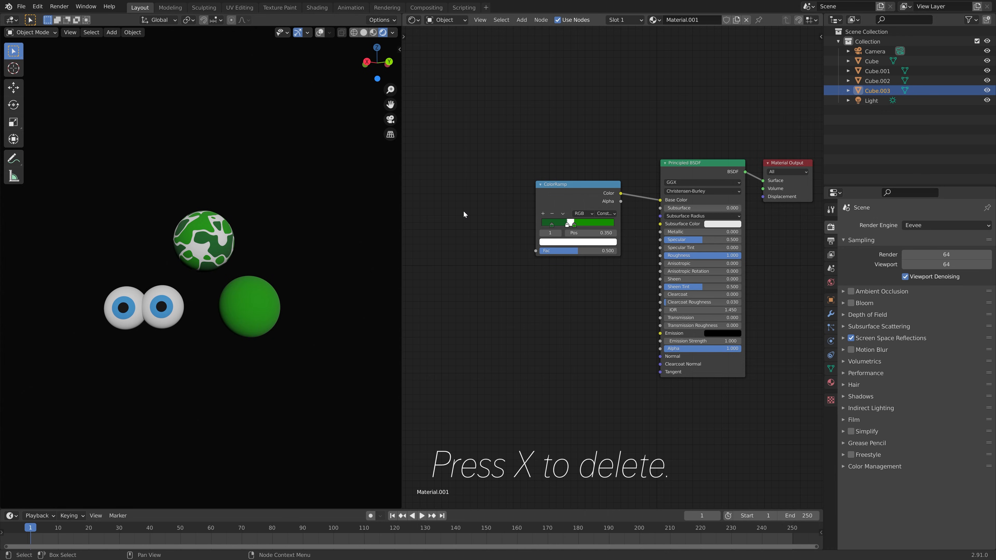
pyautogui.hotkey('shift', 'a')
pyautogui.click(464, 211)
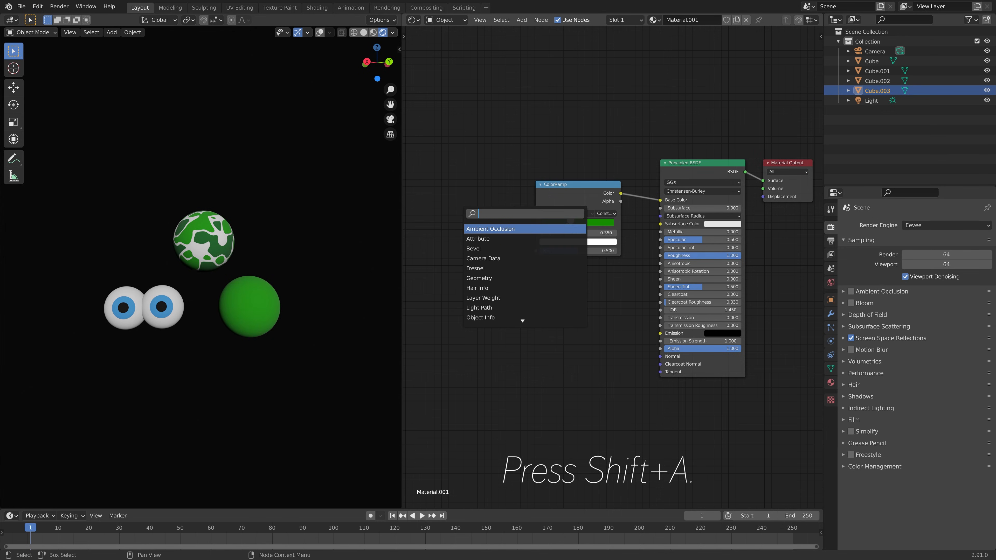
pyautogui.write('wave')
pyautogui.press('Return')
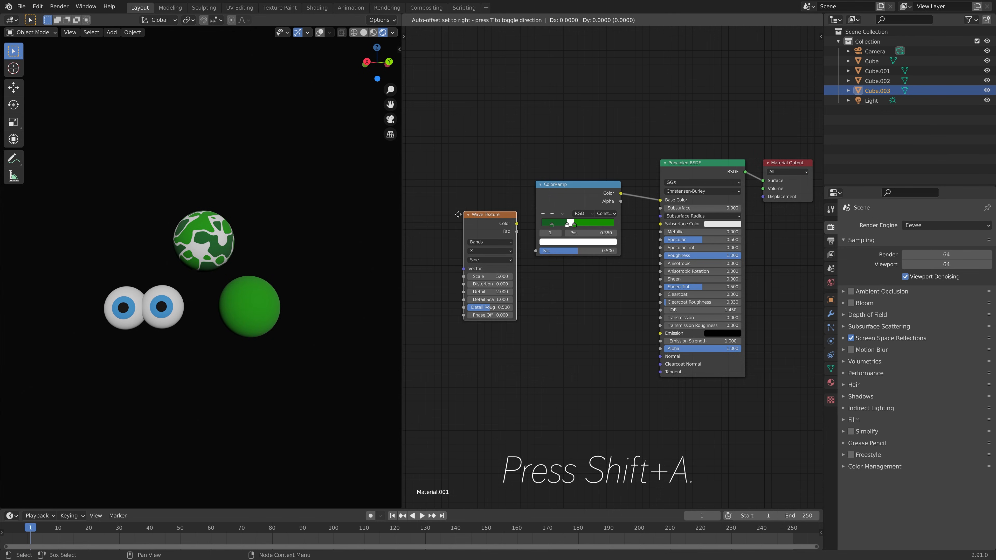
pyautogui.click(425, 213)
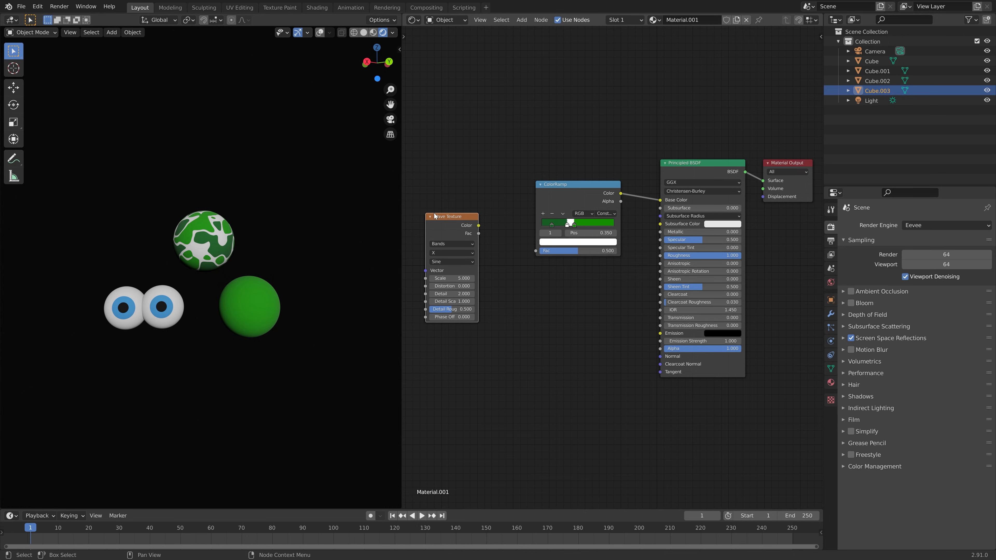
pyautogui.moveTo(478, 226); pyautogui.dragTo(536, 253)
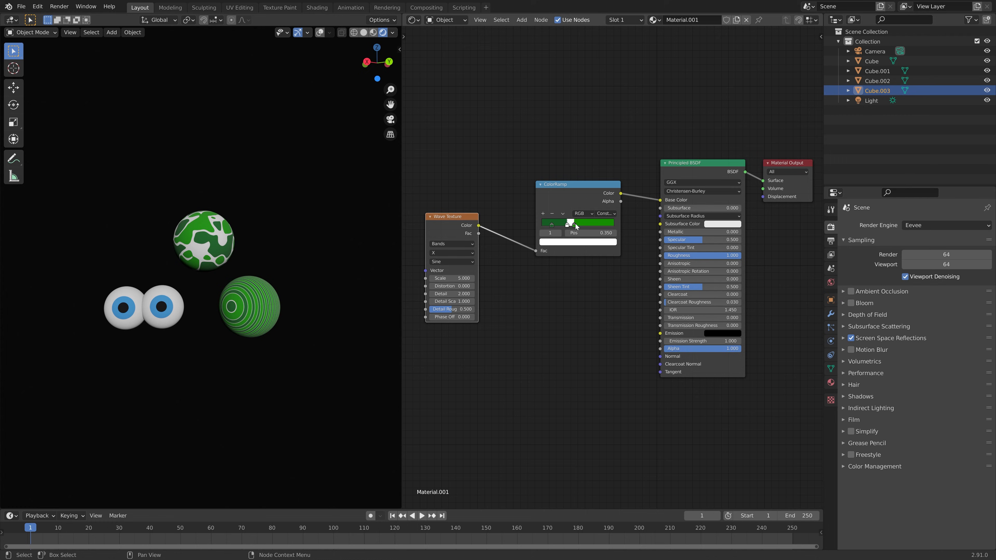
# - Place the ColorRamp's bright green stop at 0.647 in dark blue and remove the dark green stop
pyautogui.moveTo(575, 226); pyautogui.dragTo(590, 226)
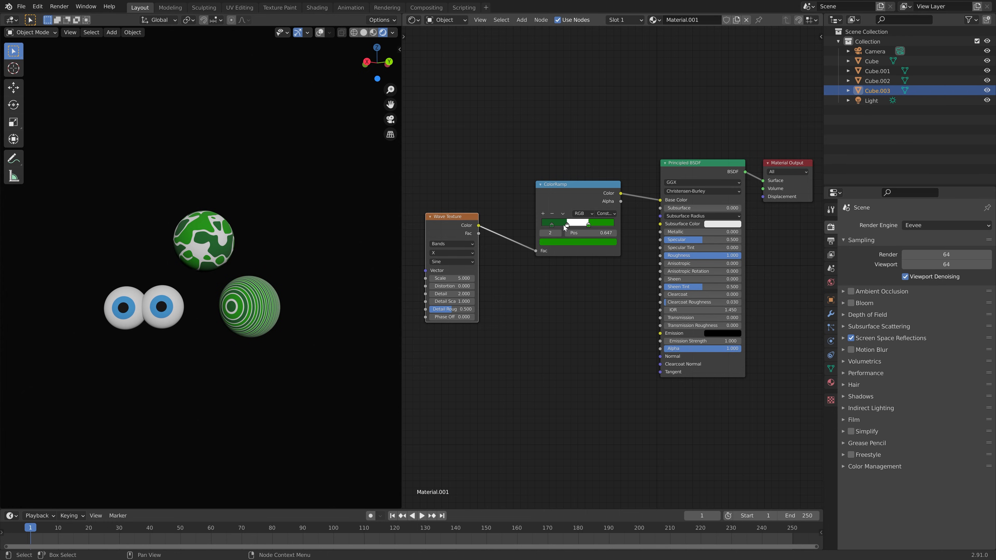
pyautogui.click(572, 242)
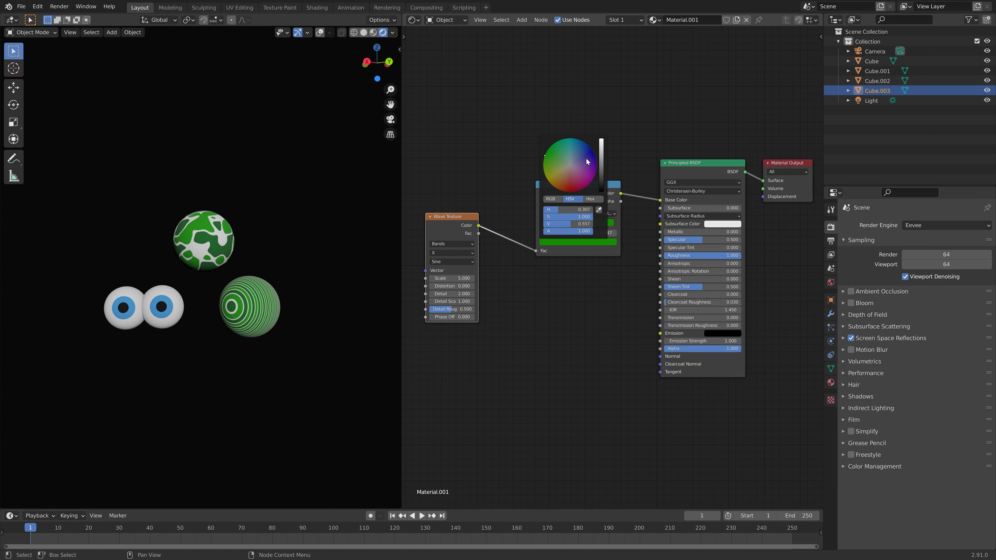
pyautogui.click(584, 149)
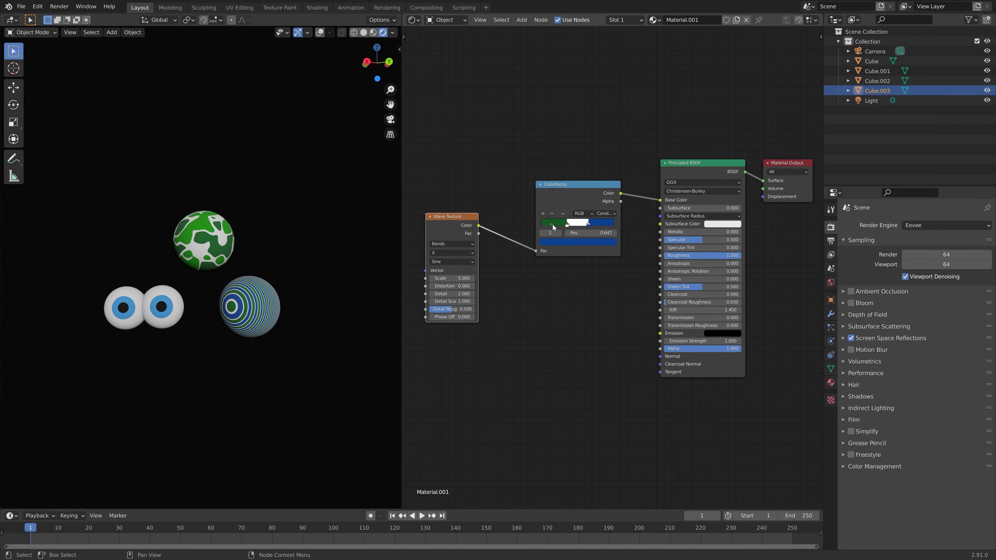
pyautogui.click(552, 225)
pyautogui.click(552, 213)
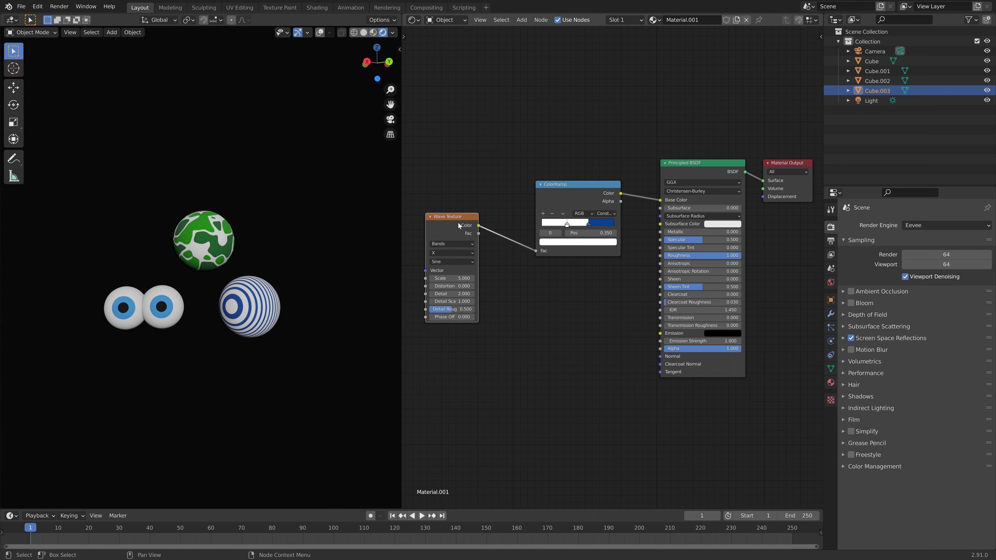
# - Insert a Noise Texture node between the Wave Texture and the ColorRamp in the striped sphere's material
pyautogui.moveTo(458, 222); pyautogui.dragTo(435, 222)
pyautogui.hotkey('shift', 'a')
pyautogui.click(473, 251)
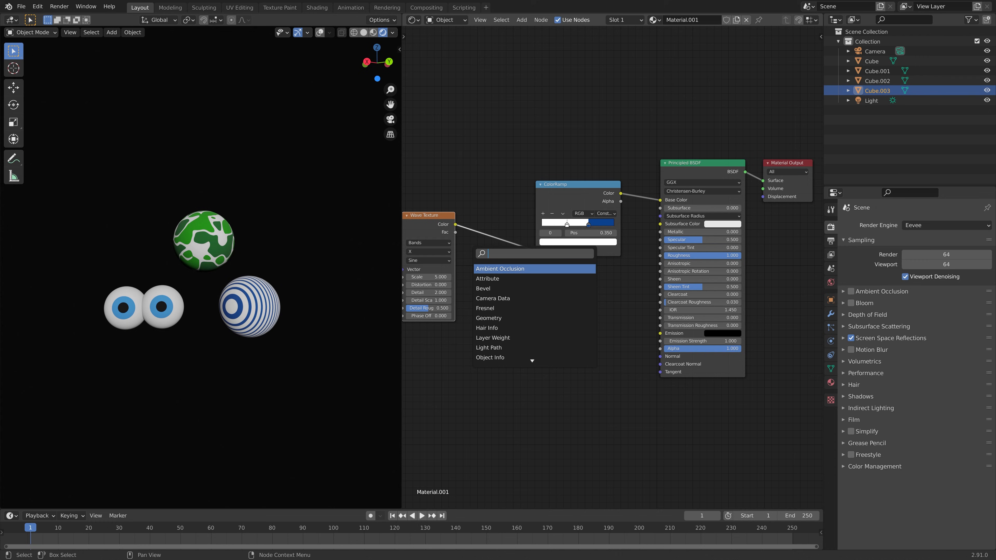
pyautogui.write('noise')
pyautogui.press('Return')
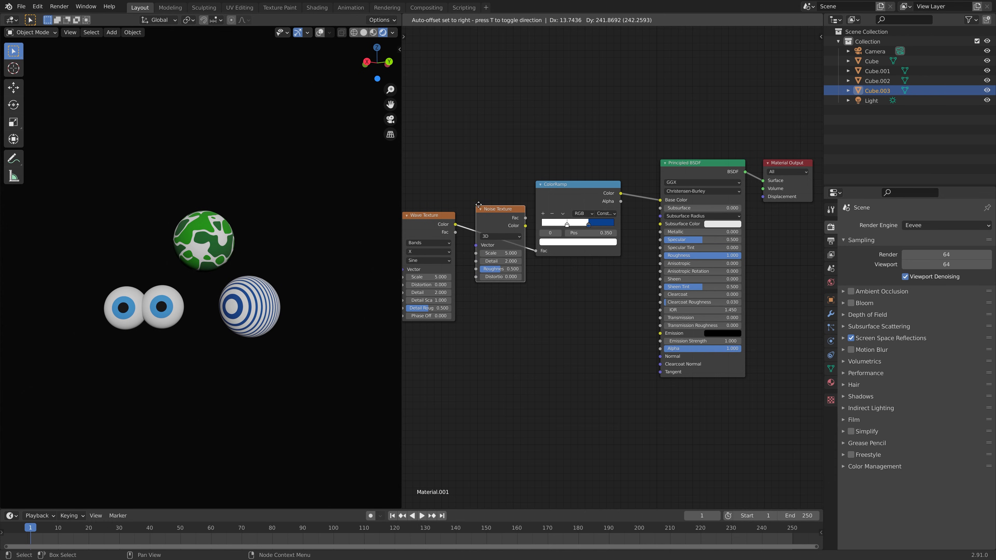
pyautogui.click(487, 206)
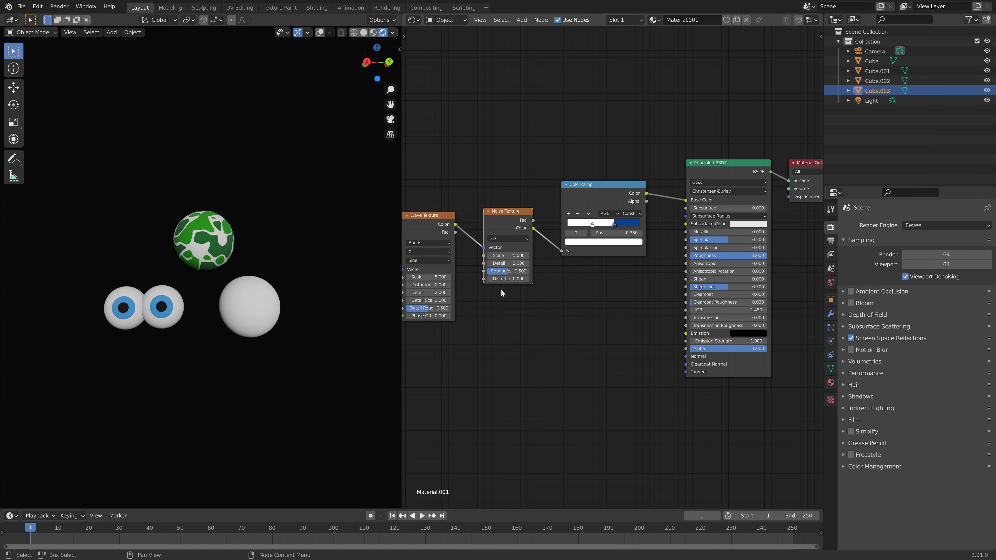
# - Move the ColorRamp's blue stop to position 0.530 and inspect the striped sphere up close
pyautogui.moveTo(613, 224); pyautogui.dragTo(605, 225)
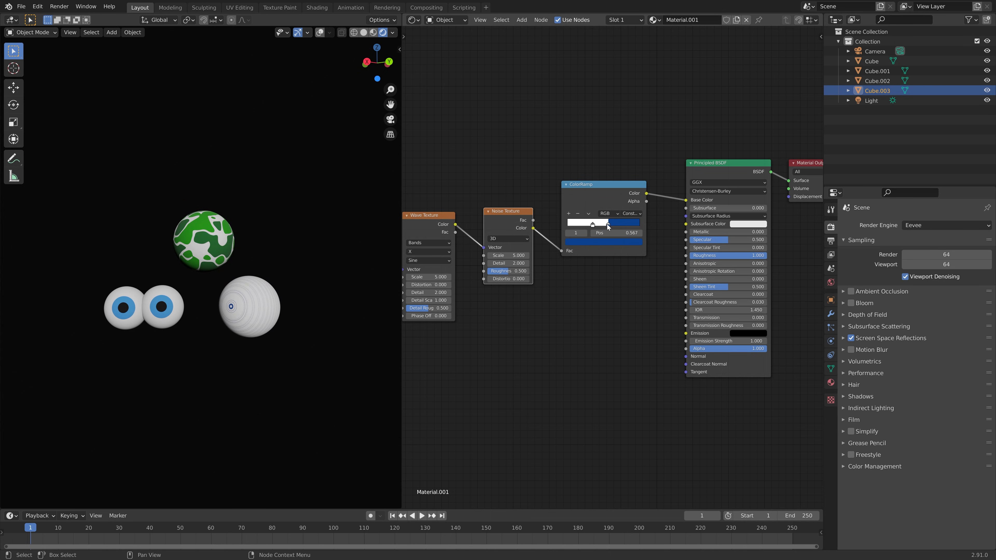
pyautogui.scroll(3, 318, 318)
pyautogui.scroll(8, 318, 317)
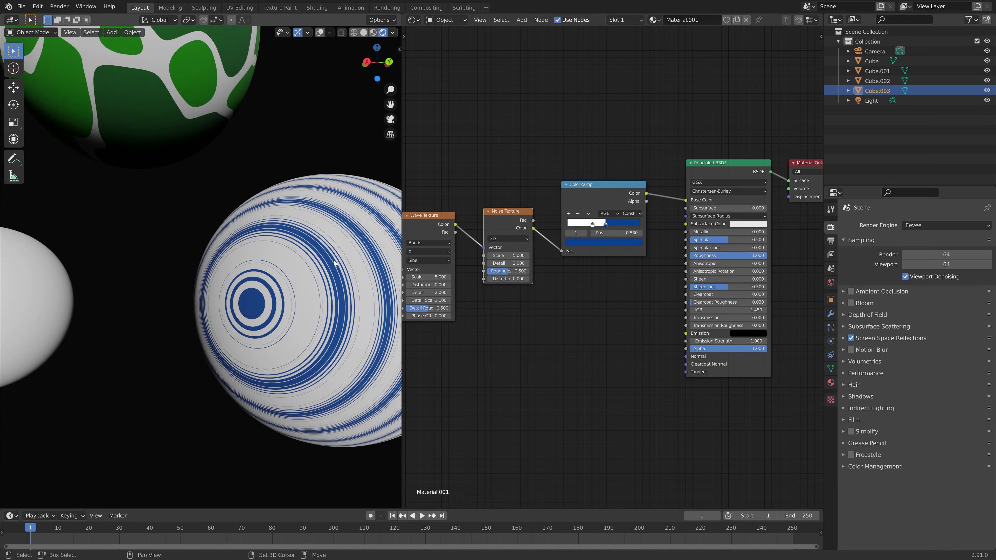
pyautogui.scroll(-4, 234, 280)
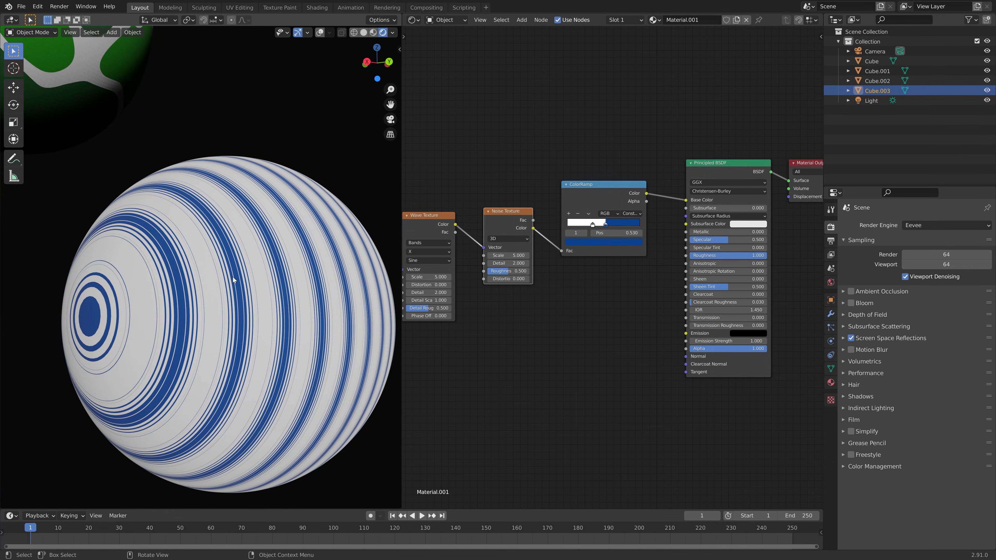
# - Add a Subdivision Surface modifier to the striped sphere
pyautogui.click(830, 313)
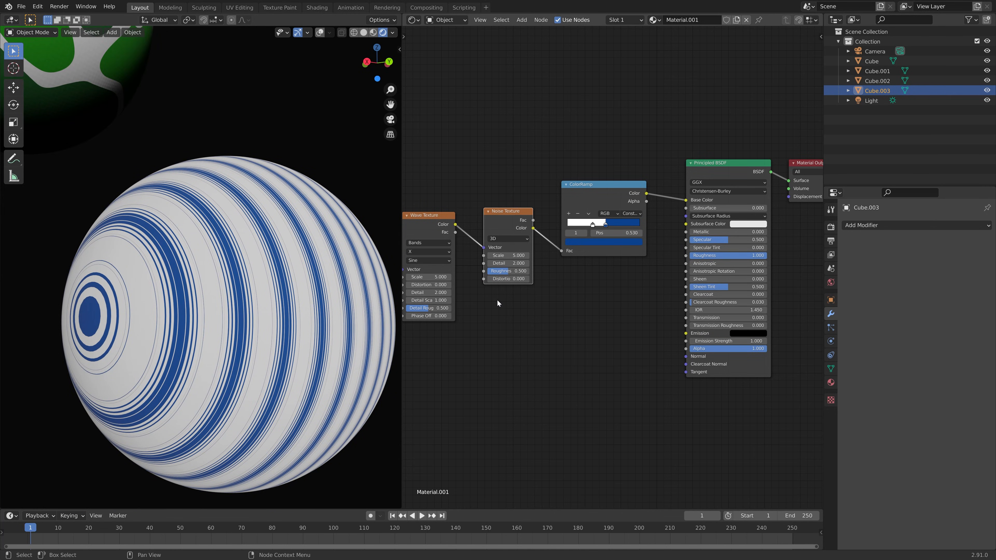
pyautogui.click(894, 226)
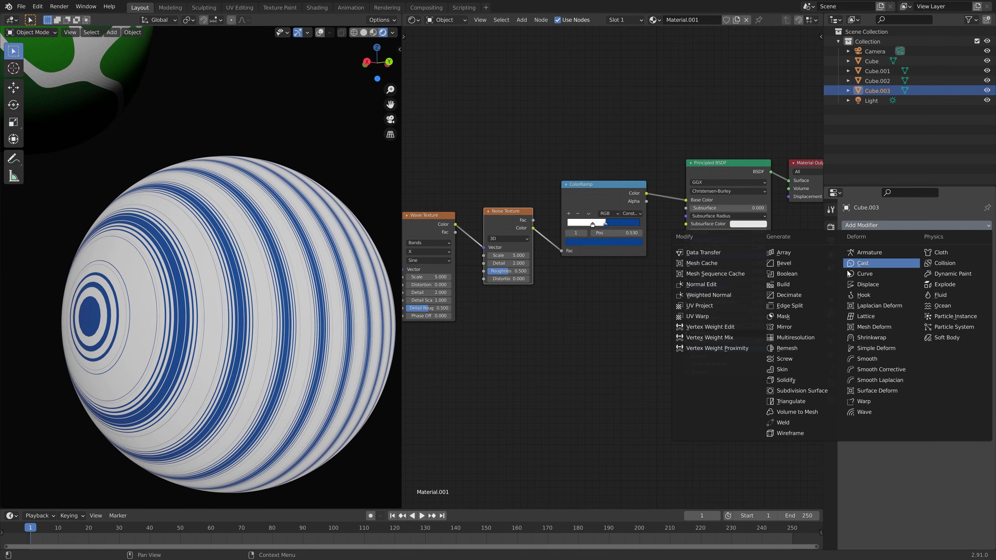
pyautogui.click(803, 390)
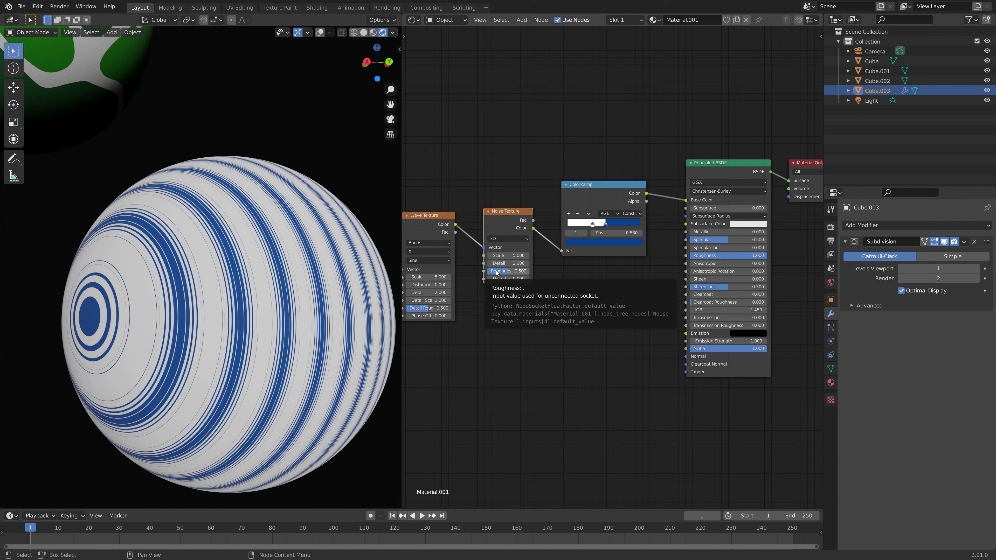
# - Try different Scale values on the Wave Texture and settle on -2.5
pyautogui.click(428, 277)
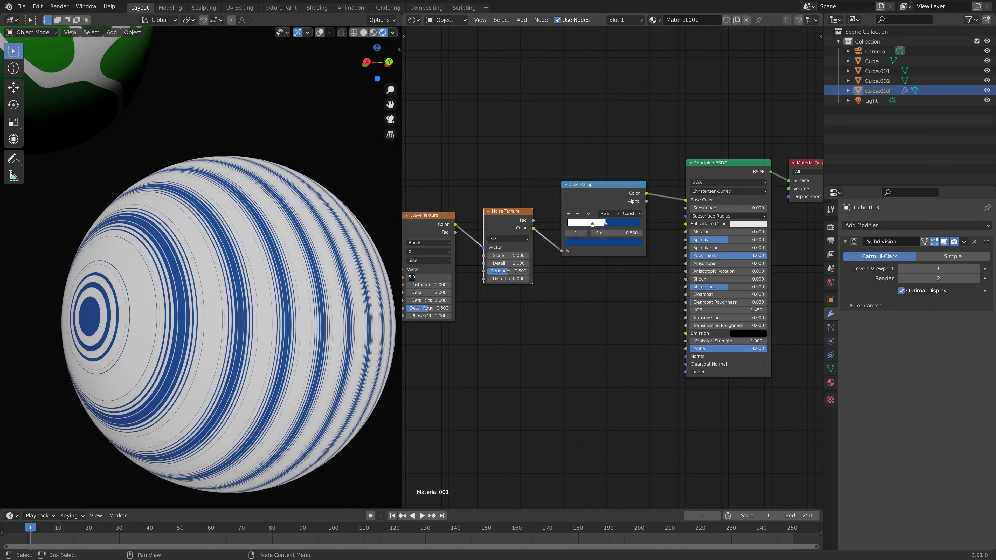
pyautogui.write('0.2')
pyautogui.press('Return')
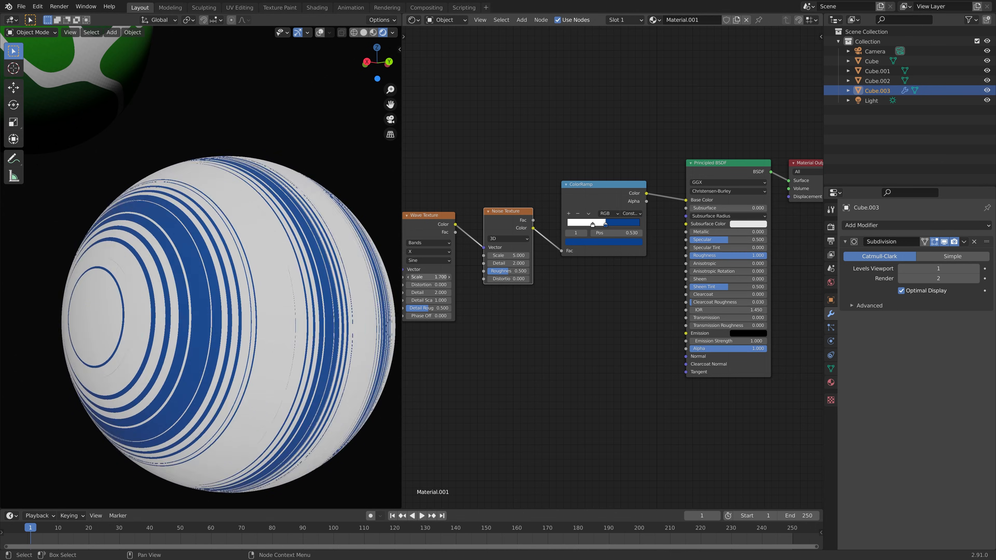
pyautogui.moveTo(429, 277); pyautogui.dragTo(414, 277)
pyautogui.click(428, 277)
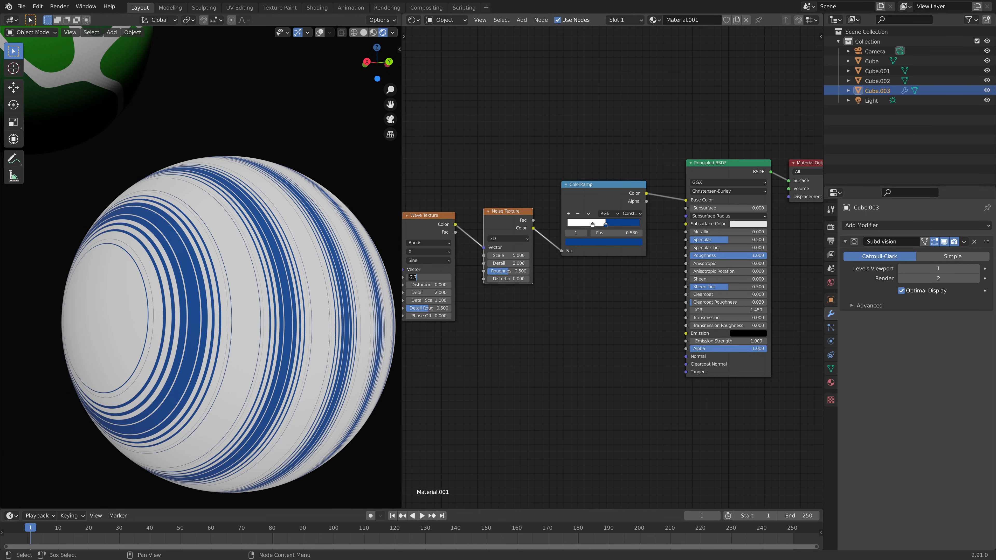
pyautogui.write('-2.5')
pyautogui.press('Return')
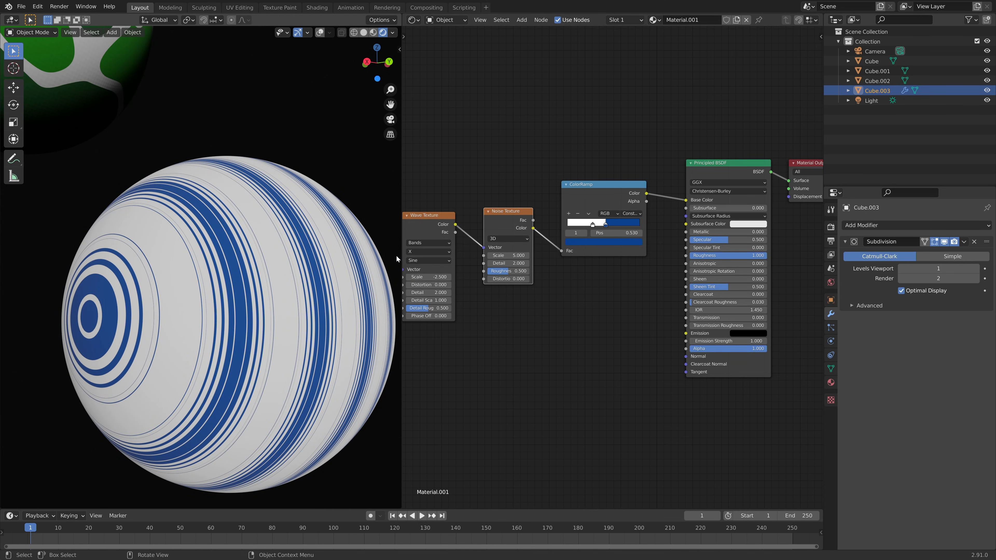
# - Set the Wave Texture's Distortion to 17.1, Detail to 16 and Detail Roughness to 0
pyautogui.moveTo(411, 283)
pyautogui.mouseDown()
pyautogui.moveTo(441, 284)
pyautogui.moveTo(429, 284)
pyautogui.mouseUp()
pyautogui.moveTo(259, 321); pyautogui.dragTo(325, 286, button='middle')
pyautogui.moveTo(421, 292); pyautogui.dragTo(451, 292)
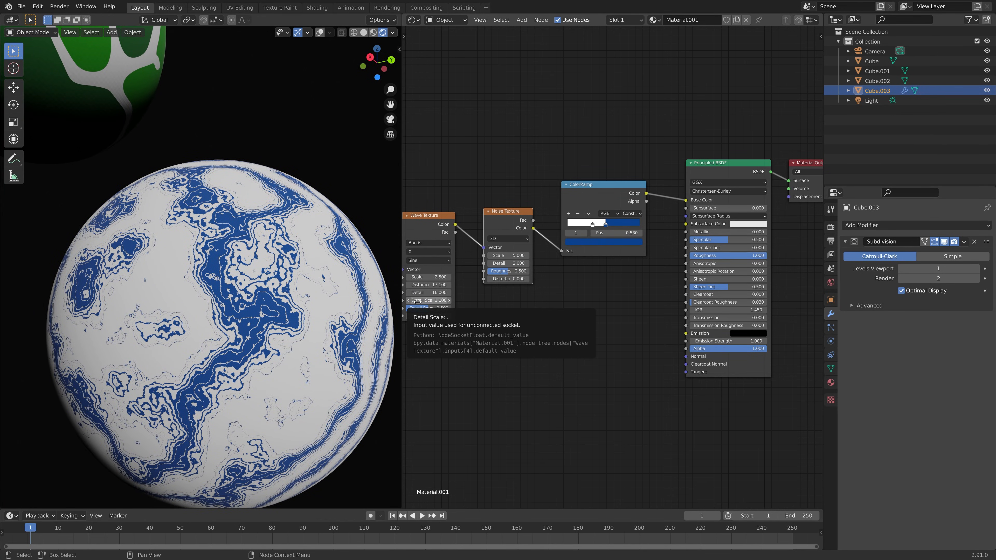
pyautogui.moveTo(419, 308); pyautogui.dragTo(408, 308)
pyautogui.scroll(-3, 201, 274)
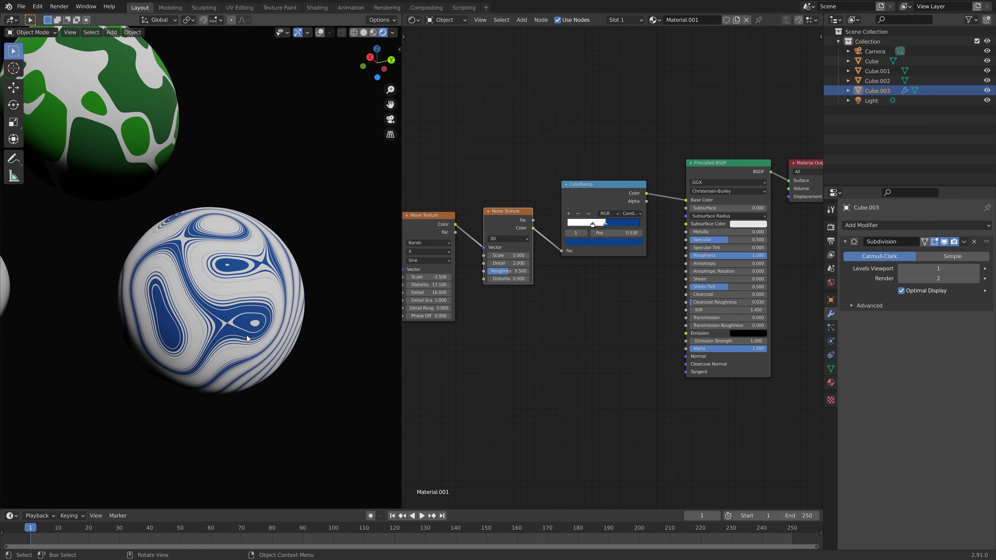
# - Set the Noise Texture's Scale to 0.1 and Detail to 16, and place the ColorRamp's blue stop at 0.543
pyautogui.moveTo(499, 257)
pyautogui.mouseDown()
pyautogui.moveTo(466, 257)
pyautogui.moveTo(484, 257)
pyautogui.mouseUp()
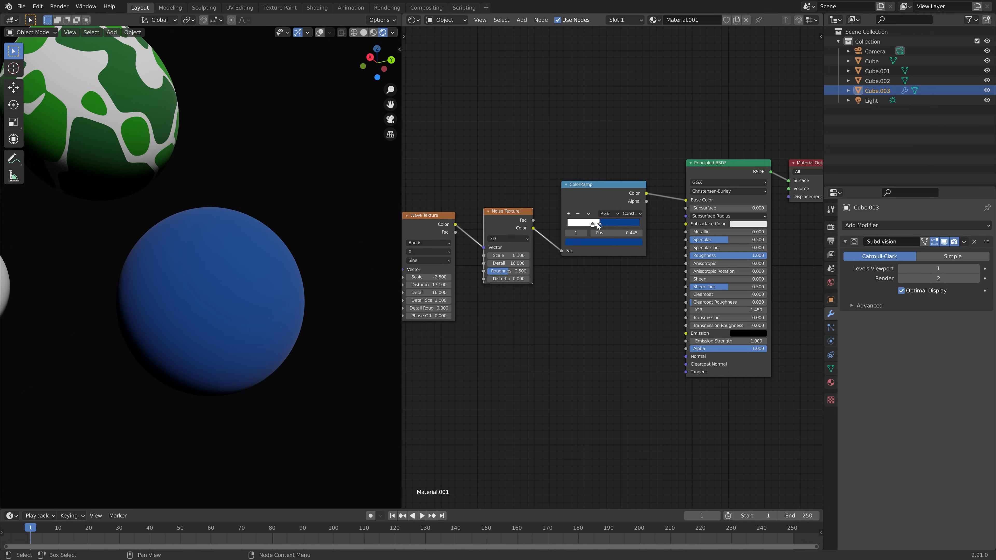
pyautogui.moveTo(590, 222)
pyautogui.mouseDown()
pyautogui.moveTo(617, 221)
pyautogui.moveTo(604, 222)
pyautogui.mouseUp()
pyautogui.click(640, 233)
pyautogui.moveTo(607, 232); pyautogui.dragTo(604, 232)
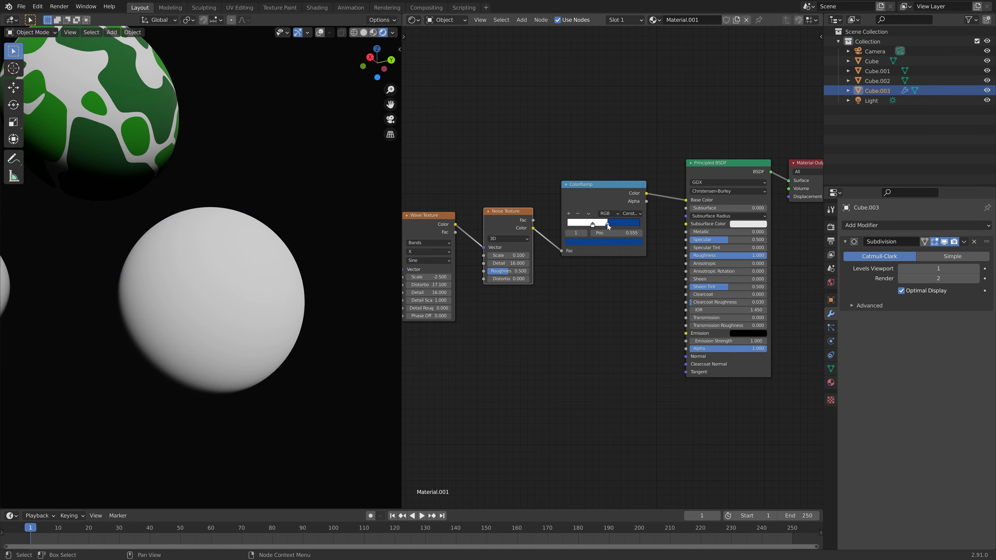
# - Set the Noise Texture's Scale to 1.5, Roughness to 0 and Distortion to 56.5
pyautogui.moveTo(508, 256); pyautogui.dragTo(535, 255)
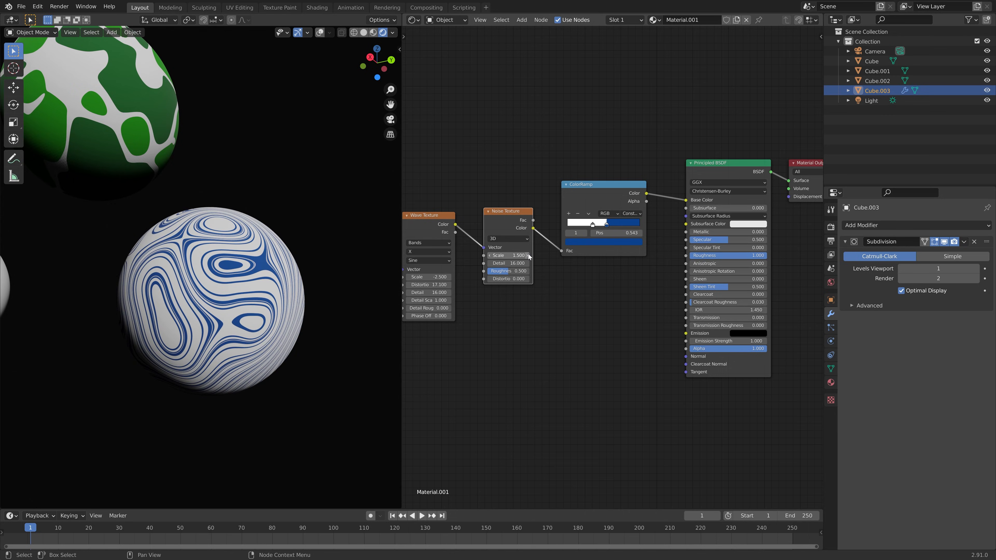
pyautogui.scroll(-4, 251, 344)
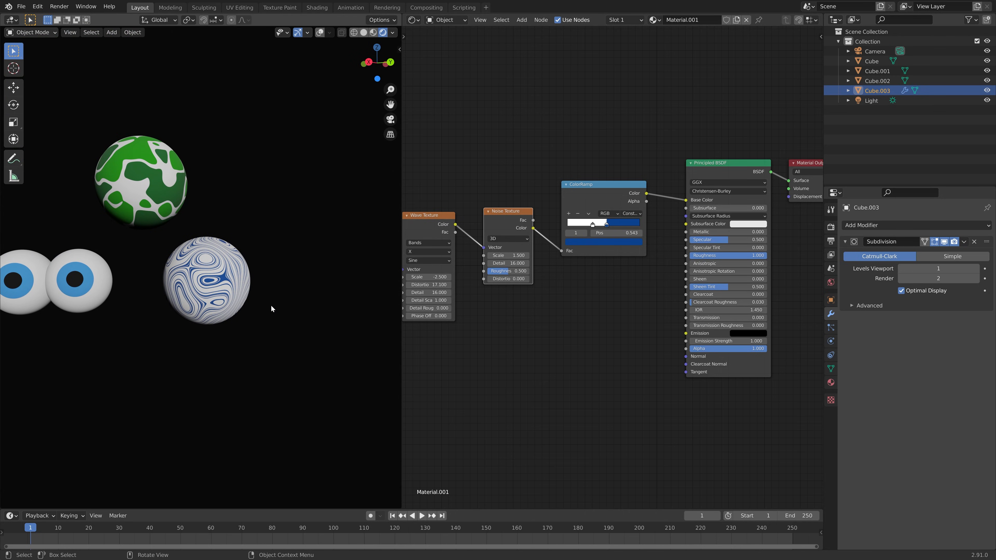
pyautogui.keyDown('shift'); pyautogui.moveTo(224, 314); pyautogui.dragTo(349, 316, button='middle'); pyautogui.keyUp('shift')
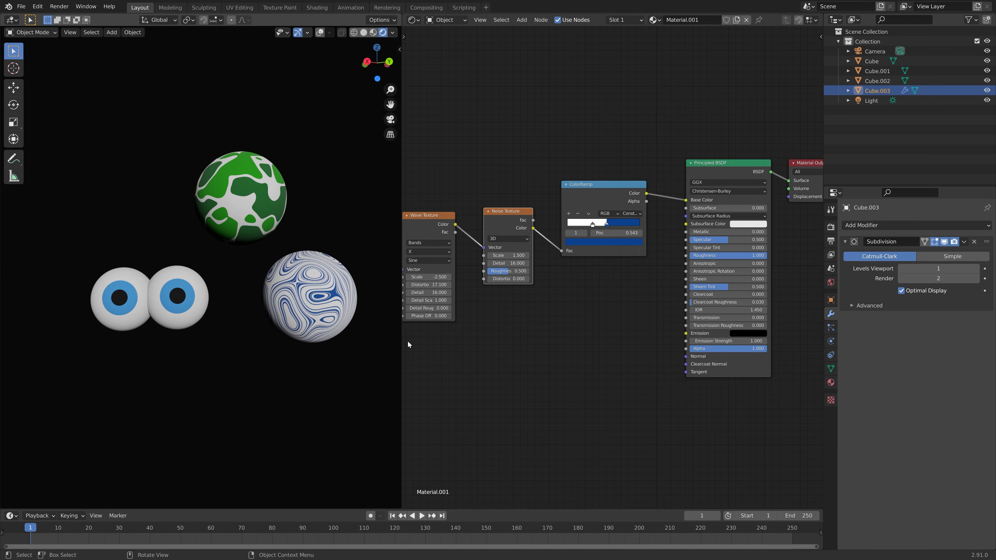
pyautogui.moveTo(507, 270); pyautogui.dragTo(576, 278)
pyautogui.scroll(3, 351, 280)
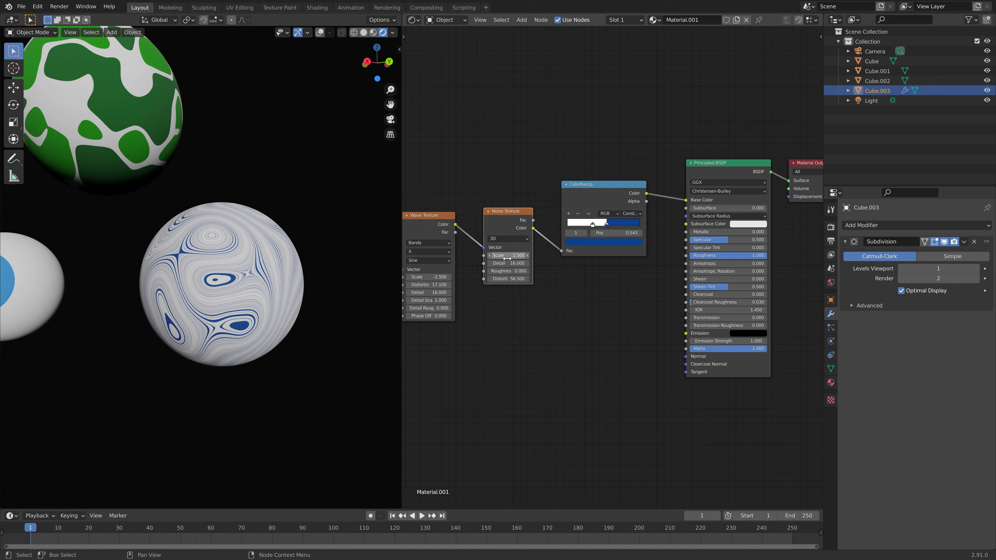
# - Try different Noise Texture Scale values, settle on 0.4, and set its Roughness to 0.25
pyautogui.moveTo(500, 256); pyautogui.dragTo(528, 256)
pyautogui.click(527, 256)
pyautogui.click(527, 255)
pyautogui.click(527, 255)
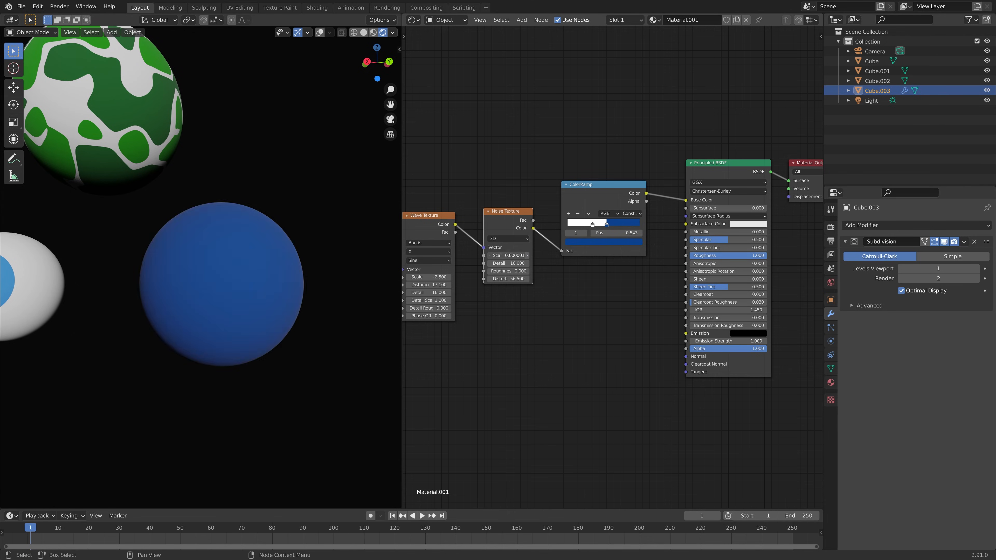
pyautogui.click(527, 255)
pyautogui.click(527, 255)
pyautogui.click(527, 255)
pyautogui.click(527, 256)
pyautogui.click(527, 255)
pyautogui.moveTo(494, 255); pyautogui.dragTo(484, 255)
pyautogui.scroll(-3, 263, 302)
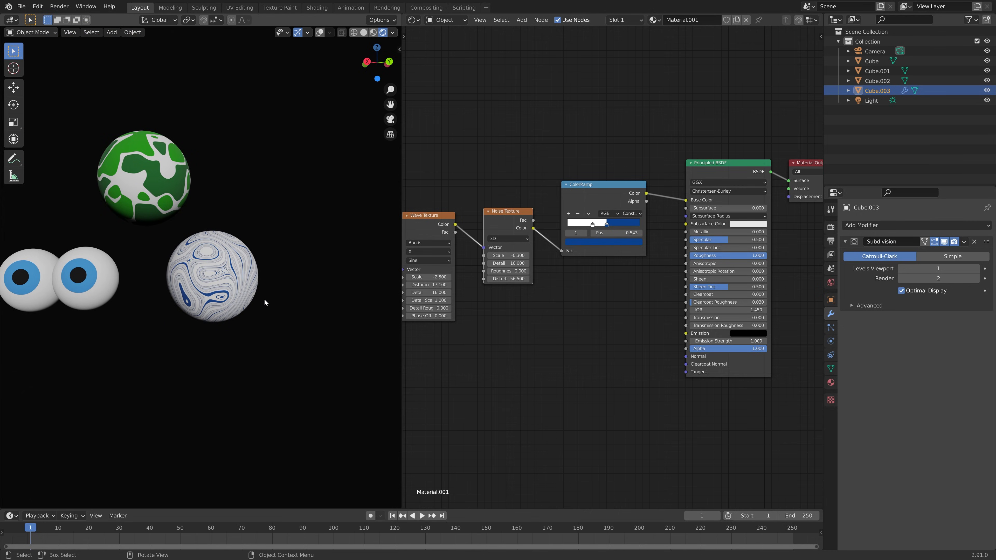
pyautogui.click(528, 255)
pyautogui.click(527, 255)
pyautogui.click(527, 255)
pyautogui.click(527, 256)
pyautogui.click(527, 255)
pyautogui.click(527, 256)
pyautogui.click(527, 256)
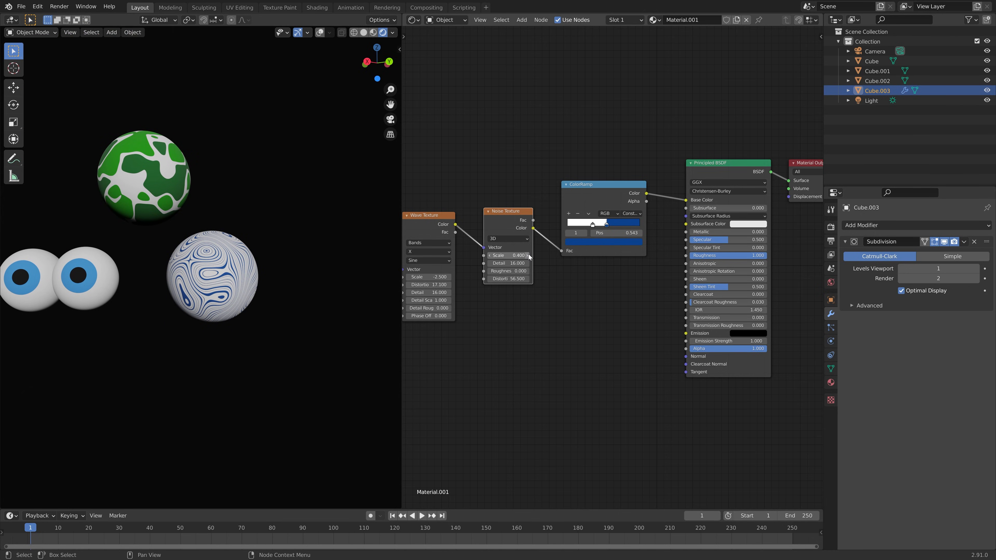
pyautogui.moveTo(505, 271); pyautogui.dragTo(516, 271)
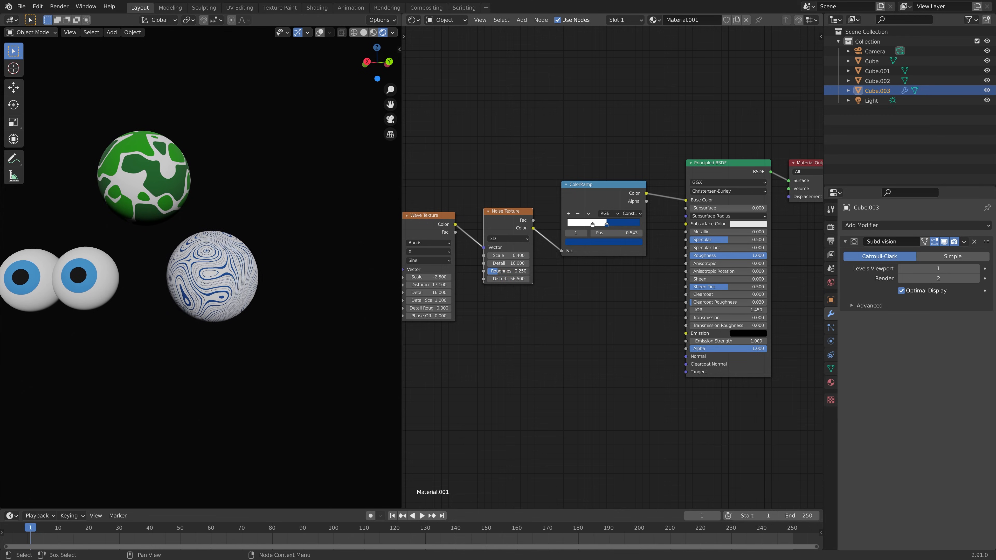
# - Change the ColorRamp's blue stop to a deeper, more violet navy blue
pyautogui.click(606, 242)
pyautogui.moveTo(602, 146)
pyautogui.mouseDown()
pyautogui.moveTo(588, 142)
pyautogui.moveTo(570, 163)
pyautogui.moveTo(582, 188)
pyautogui.moveTo(603, 191)
pyautogui.moveTo(618, 152)
pyautogui.mouseUp()
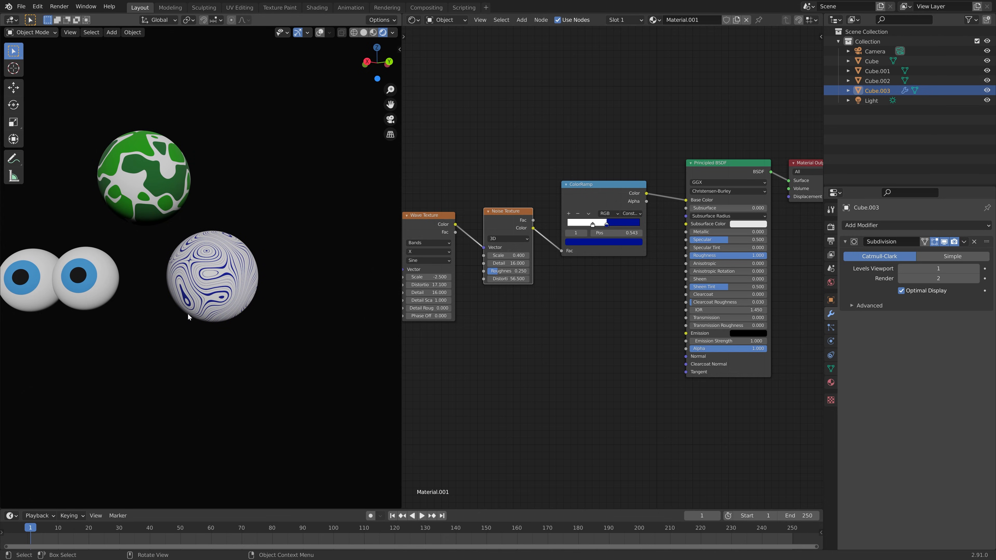
pyautogui.keyDown('shift'); pyautogui.moveTo(194, 294); pyautogui.dragTo(262, 293, button='middle'); pyautogui.keyUp('shift')
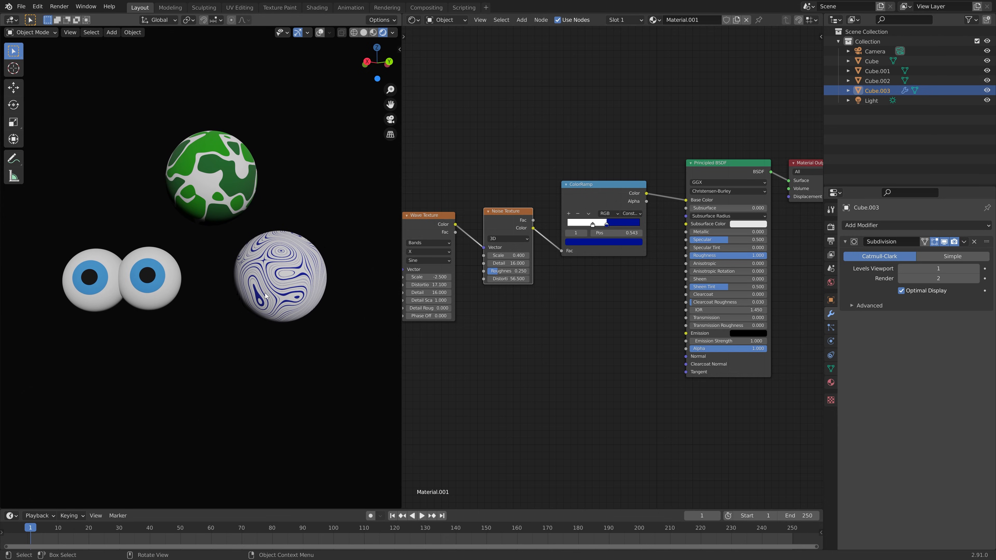
# - Save the project as a new copy in the 10 materials folder with the file name's number incremented by one
pyautogui.hotkey('ctrl', 'shift', 's')
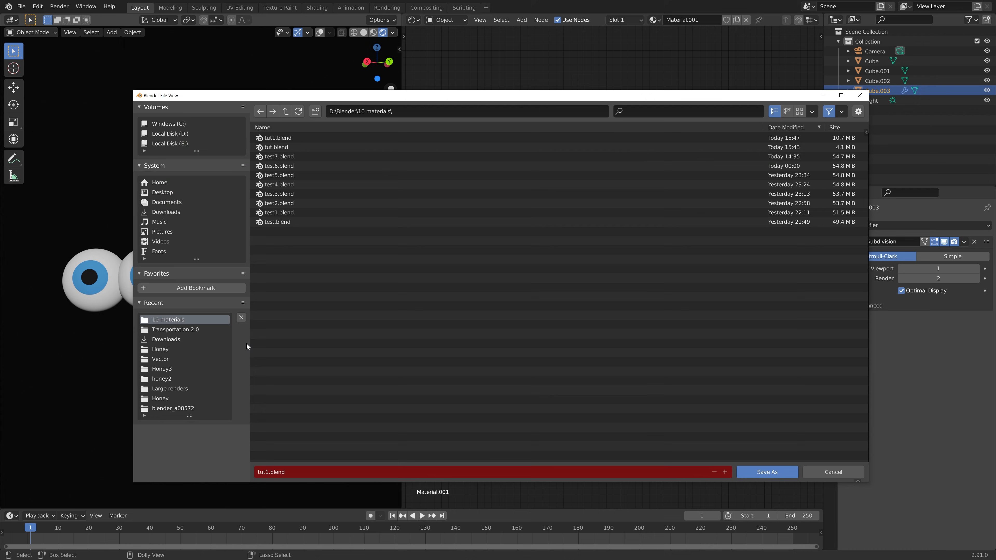
pyautogui.click(725, 472)
pyautogui.click(767, 472)
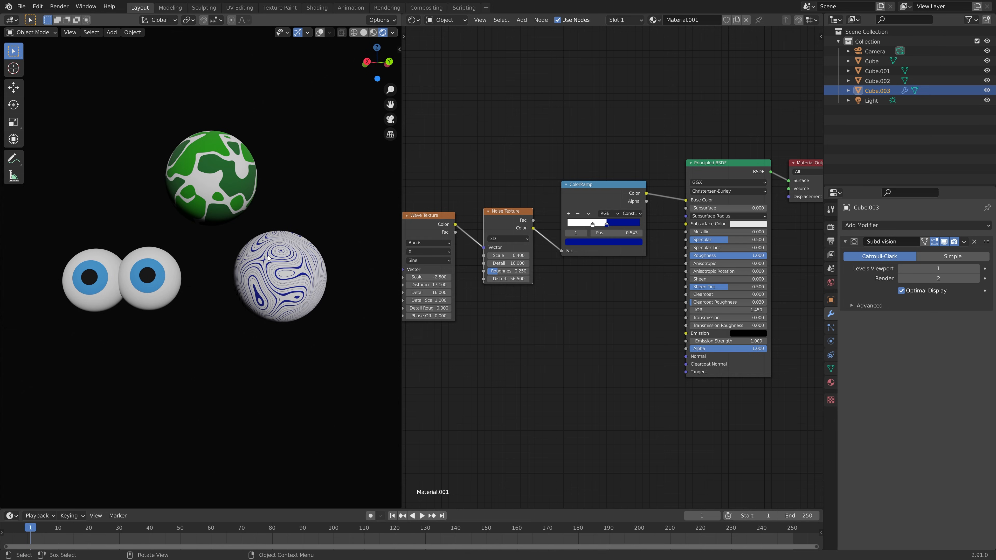
# - Duplicate the wavy striped sphere about 9.4 m away, below the eyes, and give the copy its own material
pyautogui.hotkey('shift', 'd')
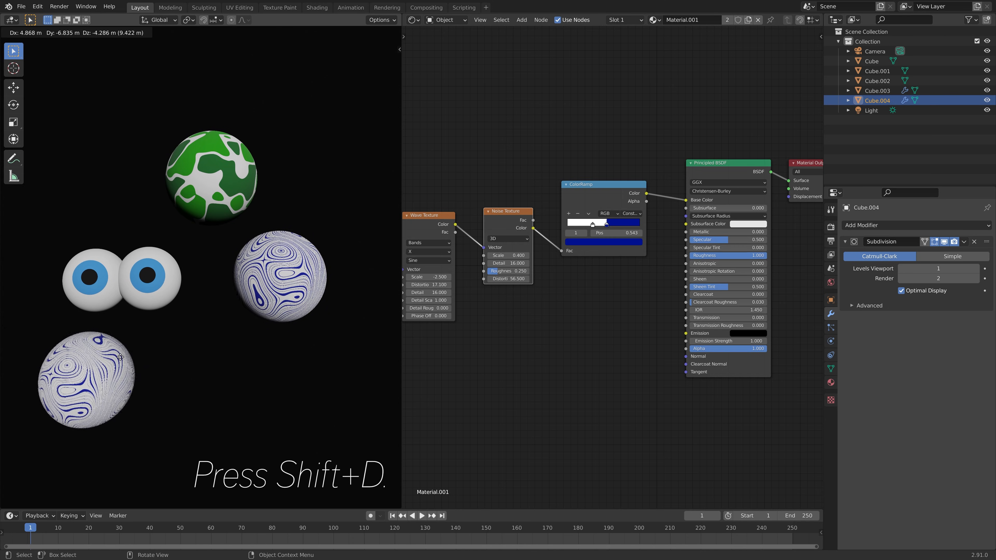
pyautogui.click(122, 356)
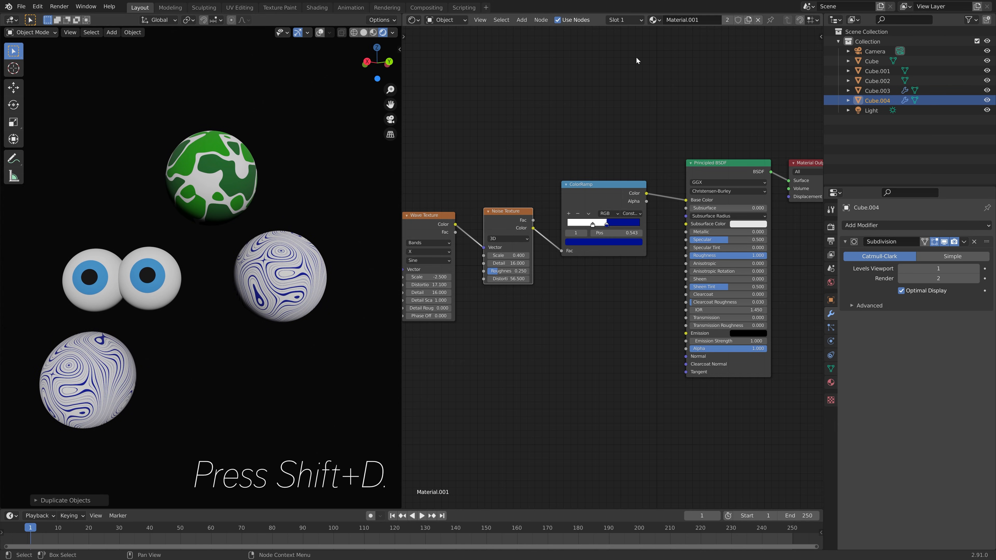
pyautogui.click(748, 20)
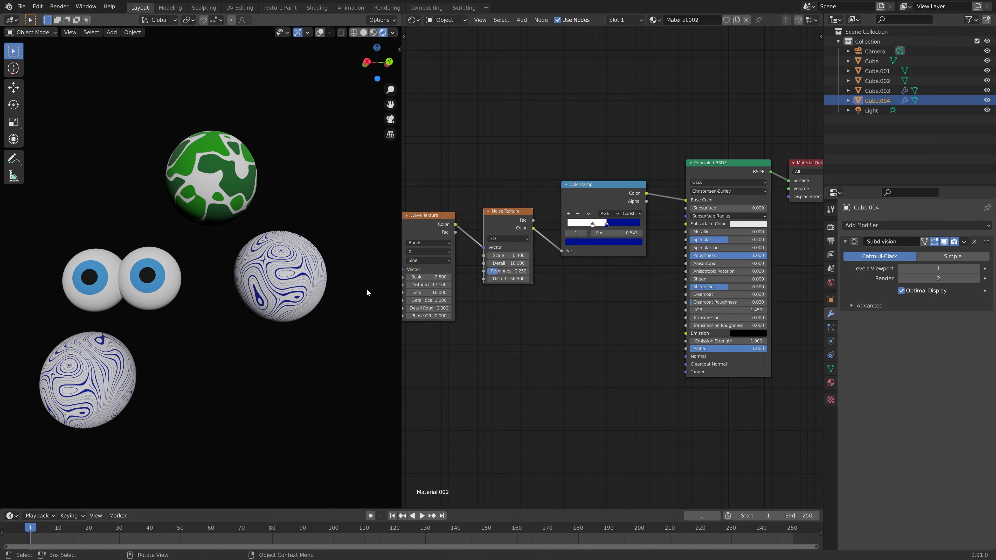
# - Replace the new material's Wave and Noise Texture nodes with a Musgrave Texture and connect its Height output to the ColorRamp's Fac input
pyautogui.keyDown('shift'); pyautogui.click(429, 220); pyautogui.keyUp('shift')
pyautogui.press('x')
pyautogui.hotkey('shift', 'a')
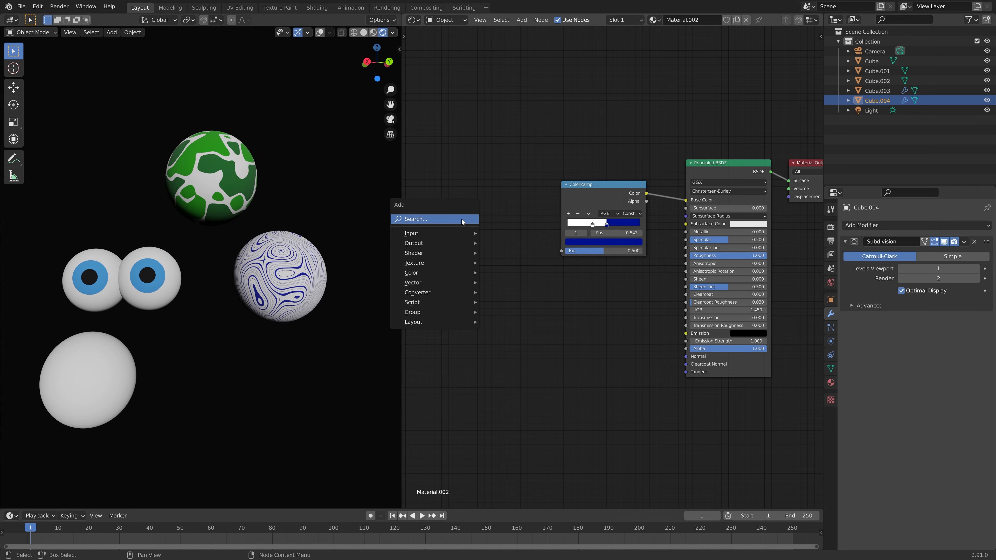
pyautogui.click(461, 220)
pyautogui.write('musgrave')
pyautogui.press('Return')
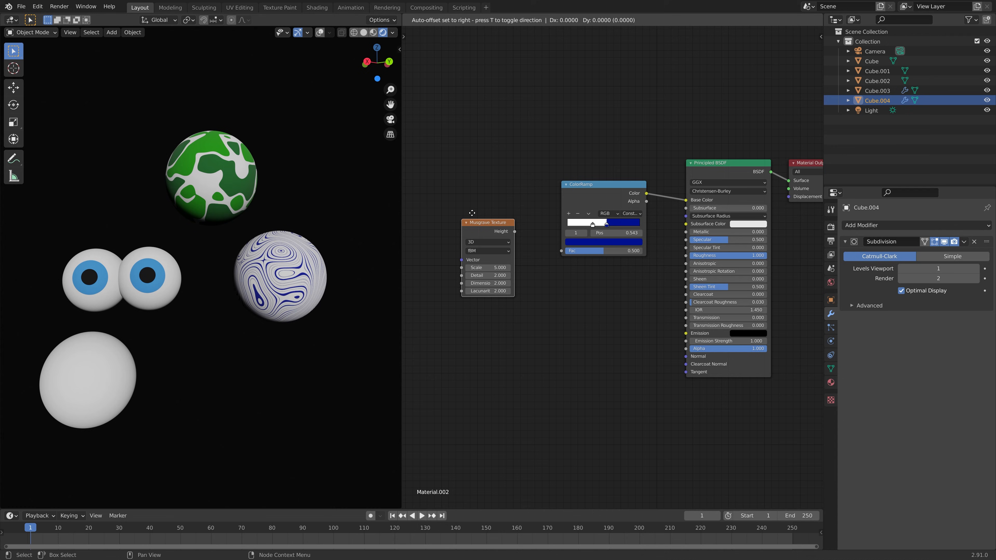
pyautogui.click(460, 209)
pyautogui.moveTo(504, 229); pyautogui.dragTo(561, 251)
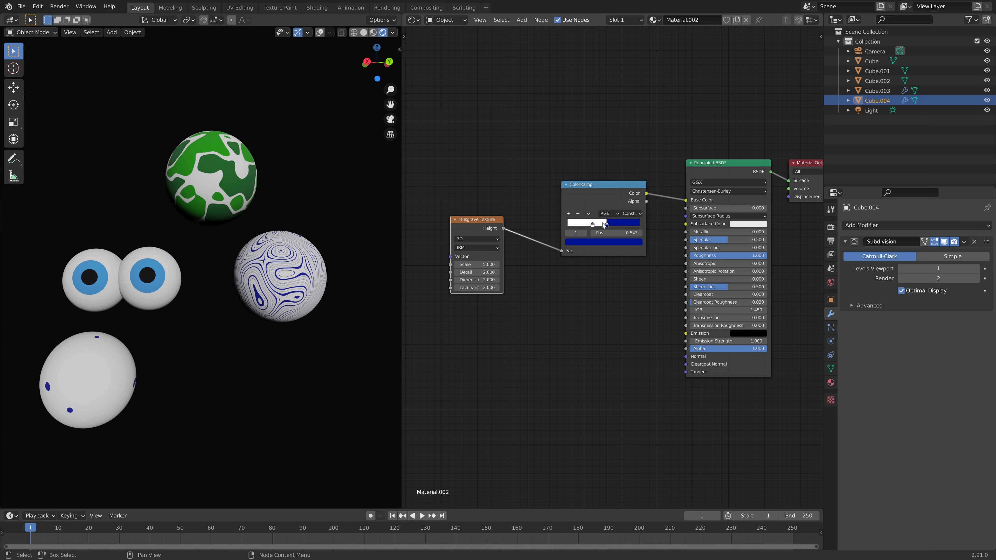
# - Move the ColorRamp's blue stop to 0.147 and make the Musgrave Texture 4D with W 7.2, Scale 5.8, Detail 16 and Dimension 0
pyautogui.moveTo(592, 225)
pyautogui.mouseDown()
pyautogui.moveTo(567, 225)
pyautogui.moveTo(598, 225)
pyautogui.moveTo(575, 225)
pyautogui.mouseUp()
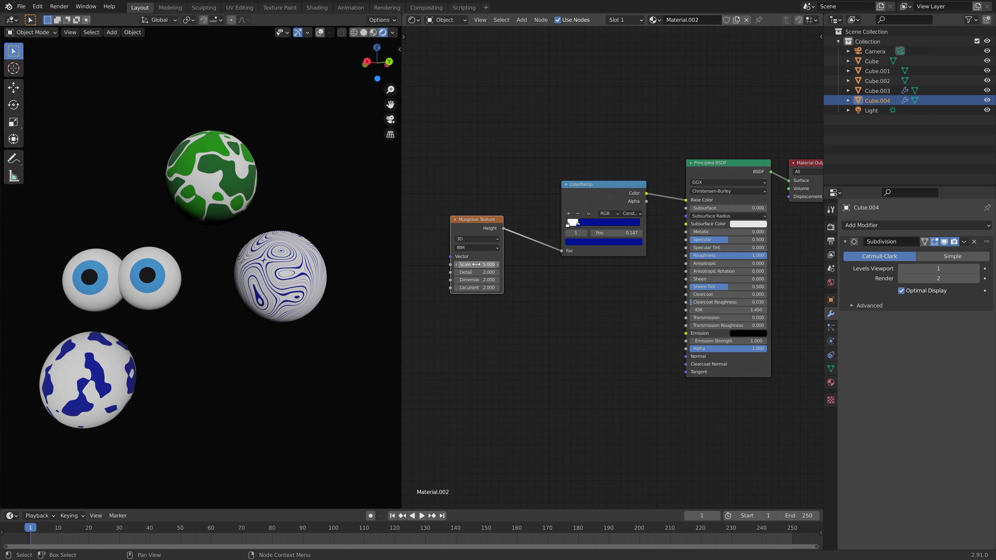
pyautogui.click(489, 237)
pyautogui.click(475, 280)
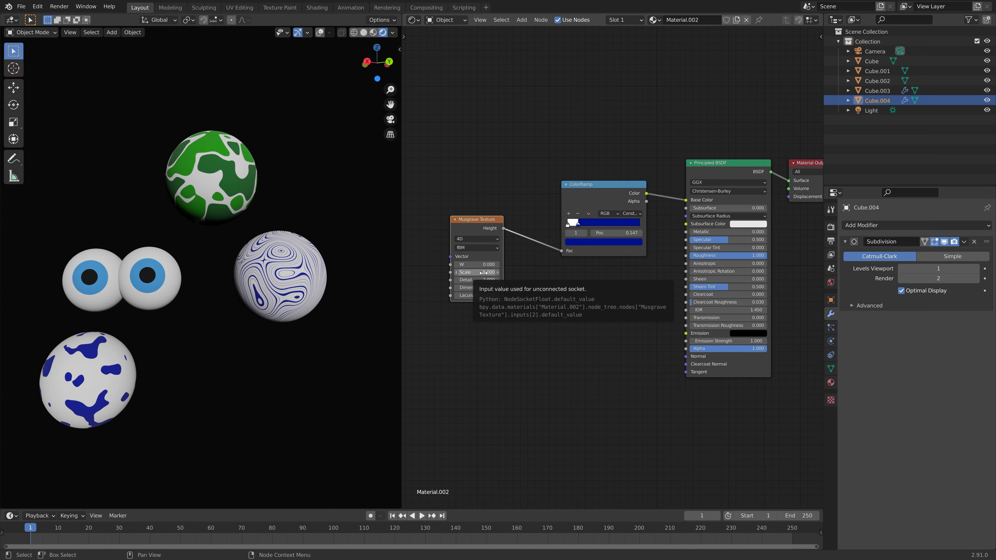
pyautogui.moveTo(483, 272); pyautogui.dragTo(521, 264)
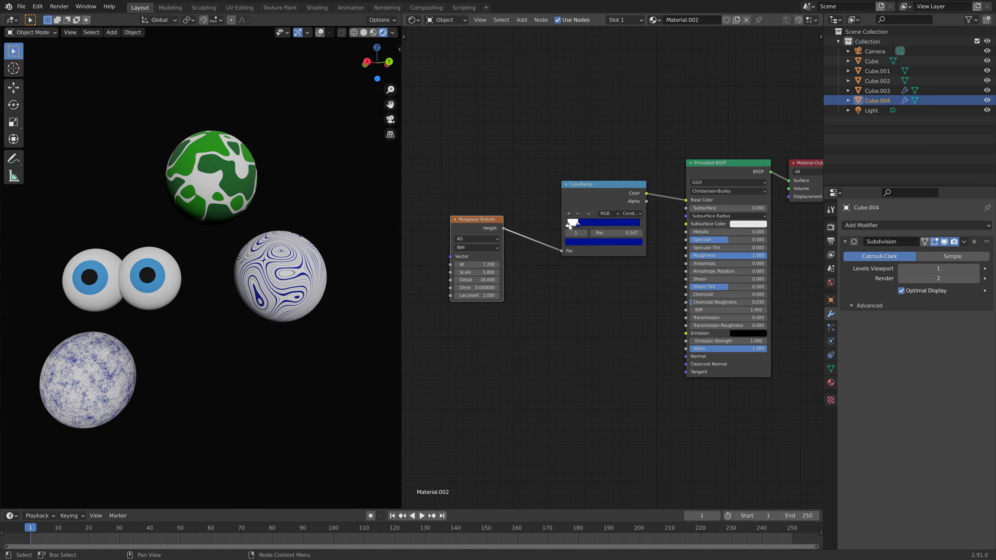
# - Recolor the ColorRamp's blue stop to a very dark brown
pyautogui.click(577, 240)
pyautogui.click(584, 186)
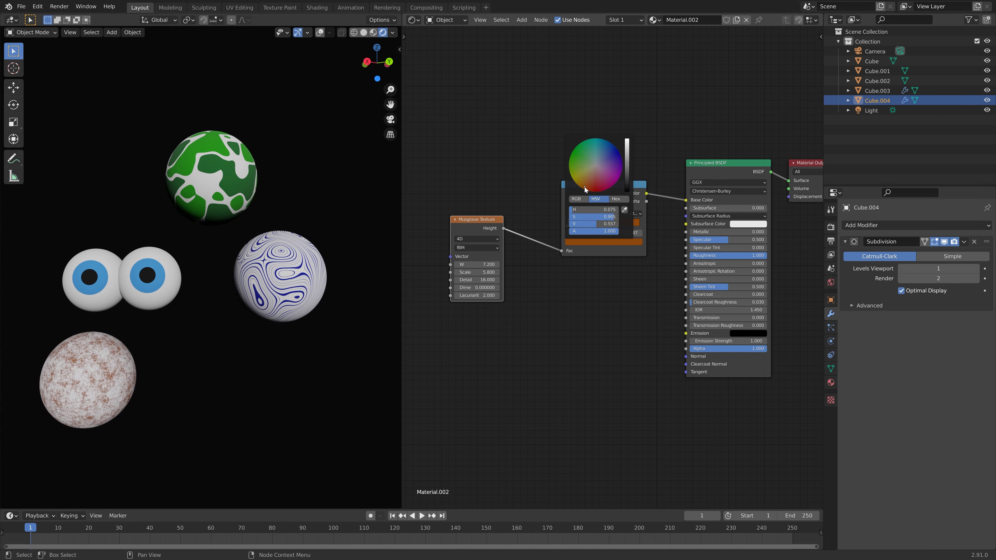
pyautogui.moveTo(584, 186); pyautogui.dragTo(582, 188)
pyautogui.moveTo(627, 162)
pyautogui.mouseDown()
pyautogui.moveTo(627, 146)
pyautogui.moveTo(627, 184)
pyautogui.mouseUp()
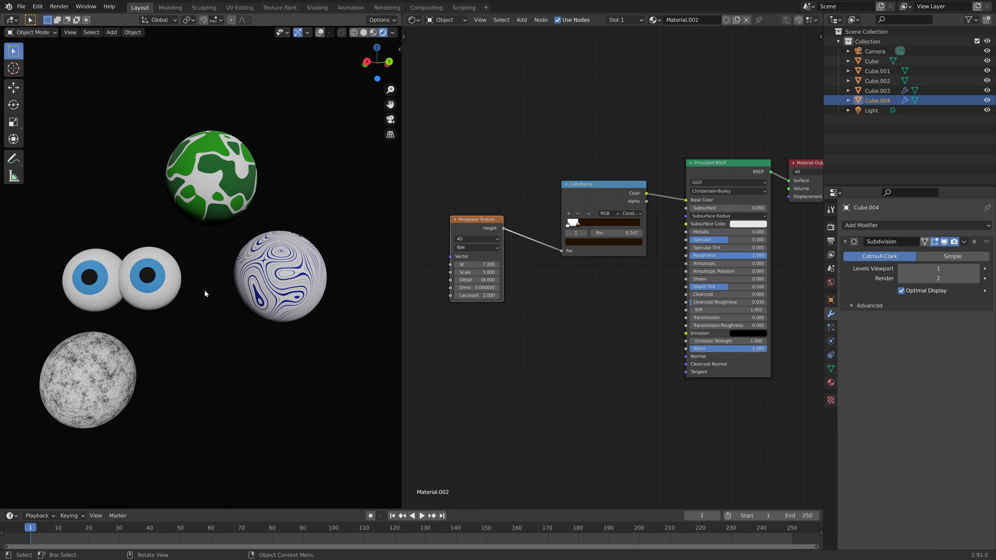
# - Save the project as a new copy in the 10 materials folder, incrementing the number in tut2.blend by one
pyautogui.hotkey('ctrl', 'shift', 's')
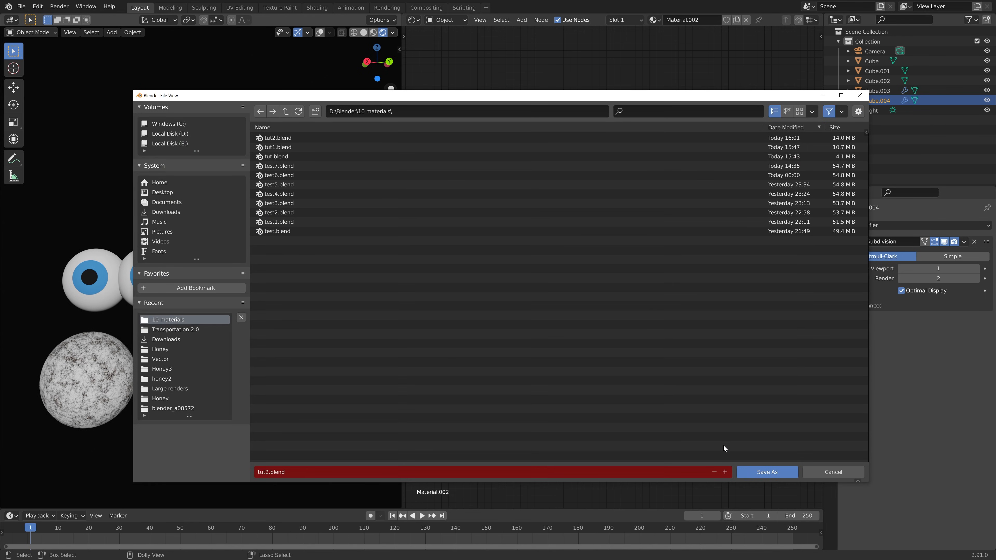
pyautogui.click(724, 472)
pyautogui.click(751, 472)
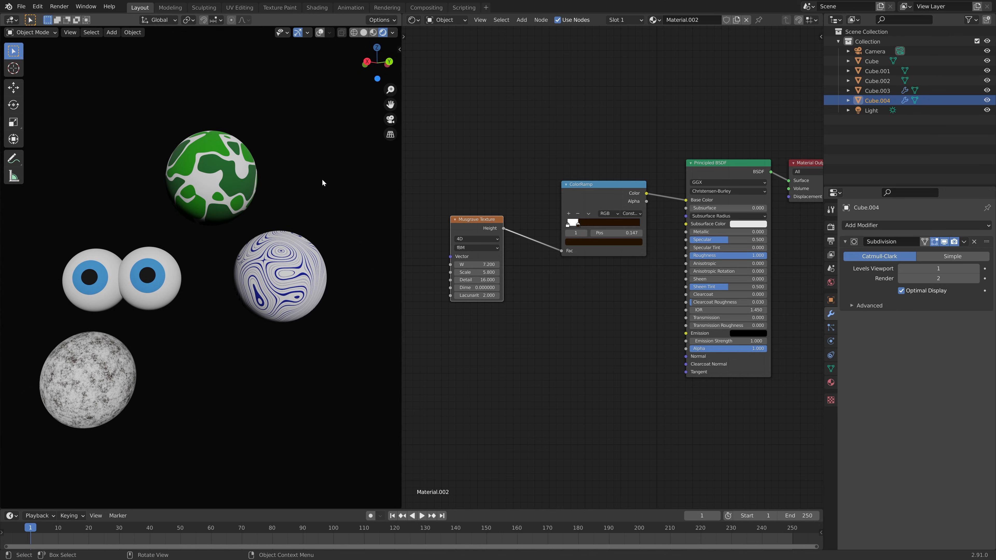
# - Duplicate the speckled Musgrave sphere, place the copy beside it below the wavy striped sphere, and give it its own material
pyautogui.hotkey('shift', 'd')
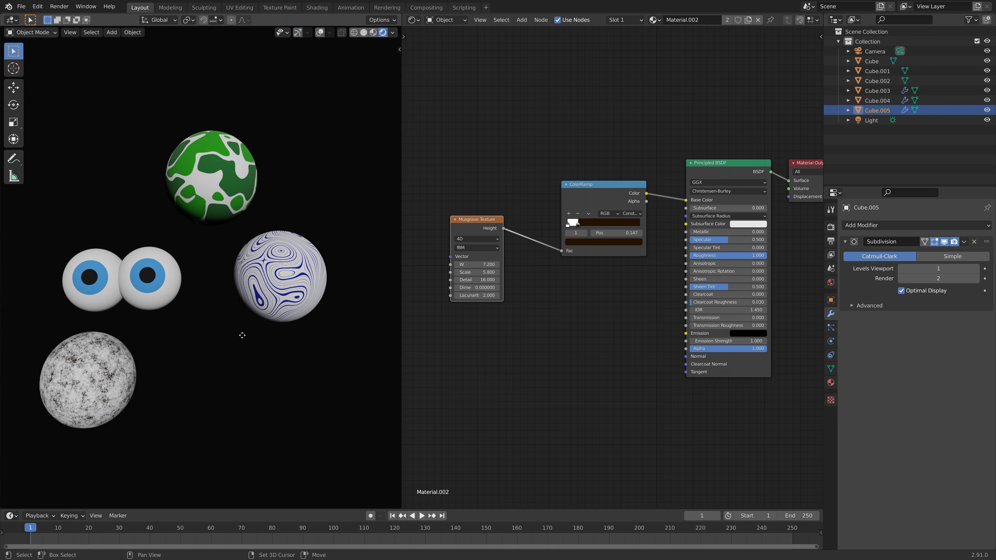
pyautogui.click(361, 334)
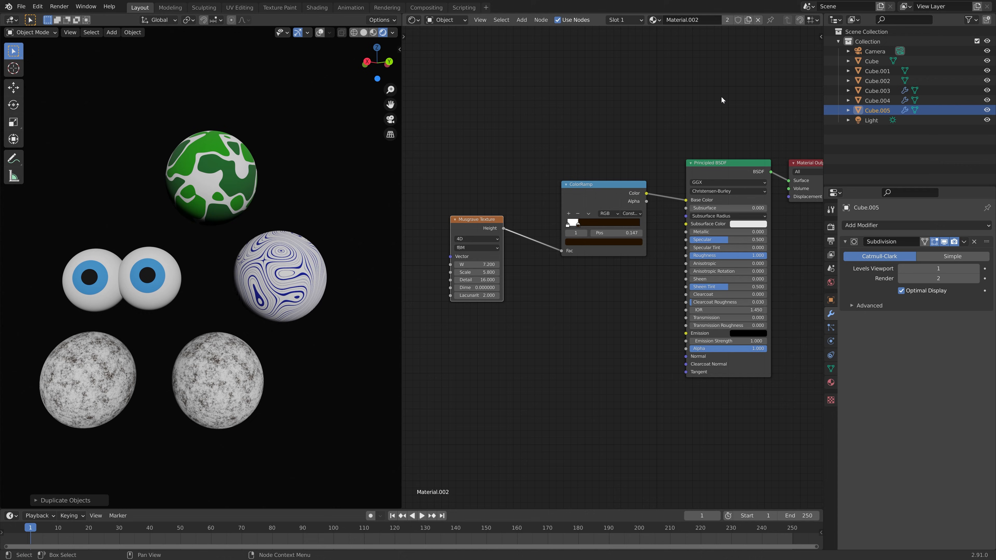
pyautogui.click(747, 20)
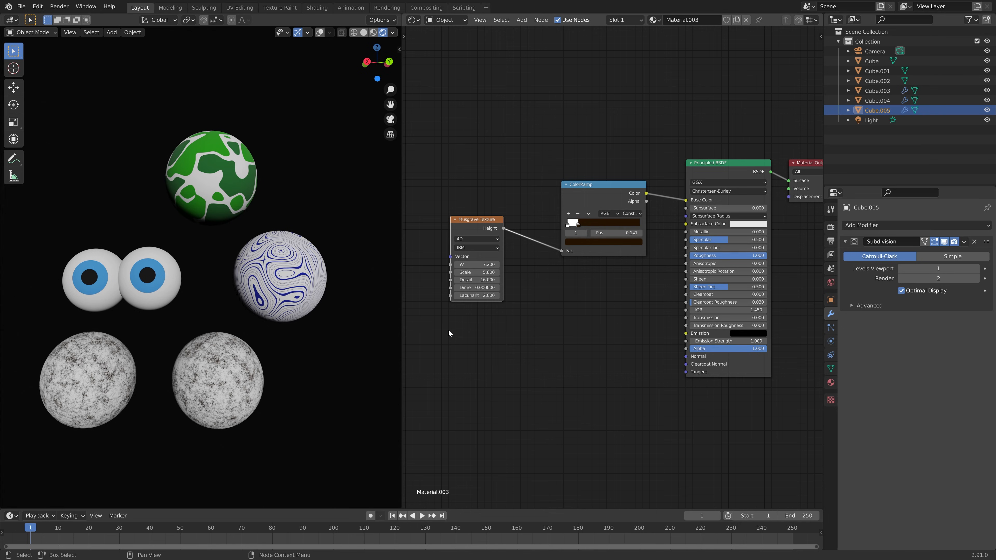
# - Replace the Musgrave Texture with a Wave Texture, feed its Color into the ColorRamp's Fac, and move the dark brown stop to 0.752
pyautogui.press('x')
pyautogui.hotkey('shift', 'a')
pyautogui.click(498, 210)
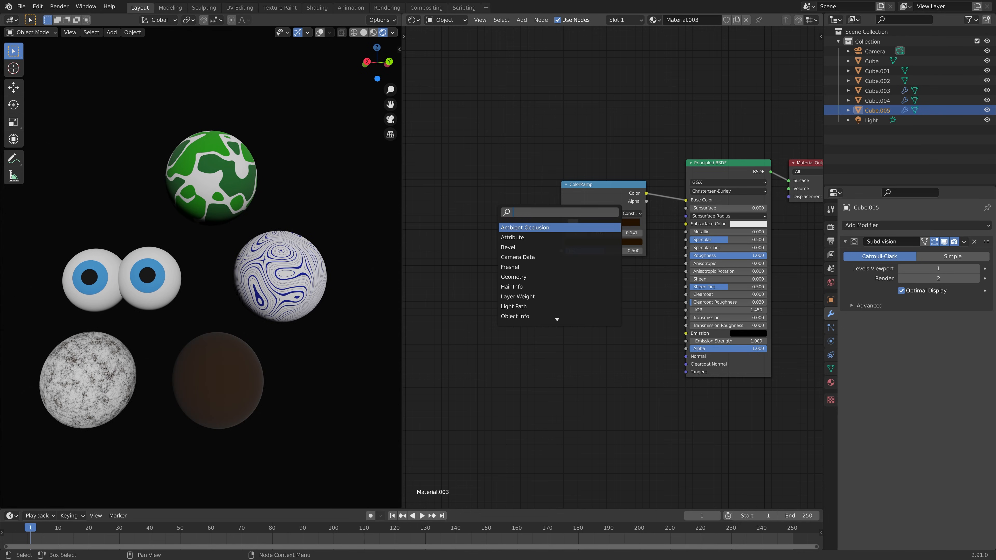
pyautogui.write('wave')
pyautogui.press('Return')
pyautogui.click(507, 224)
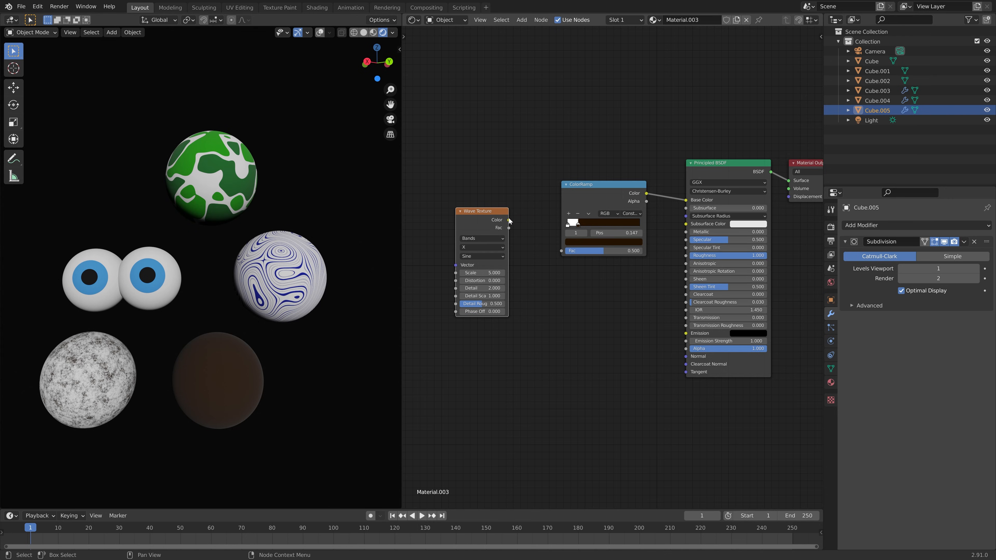
pyautogui.moveTo(509, 220); pyautogui.dragTo(624, 225)
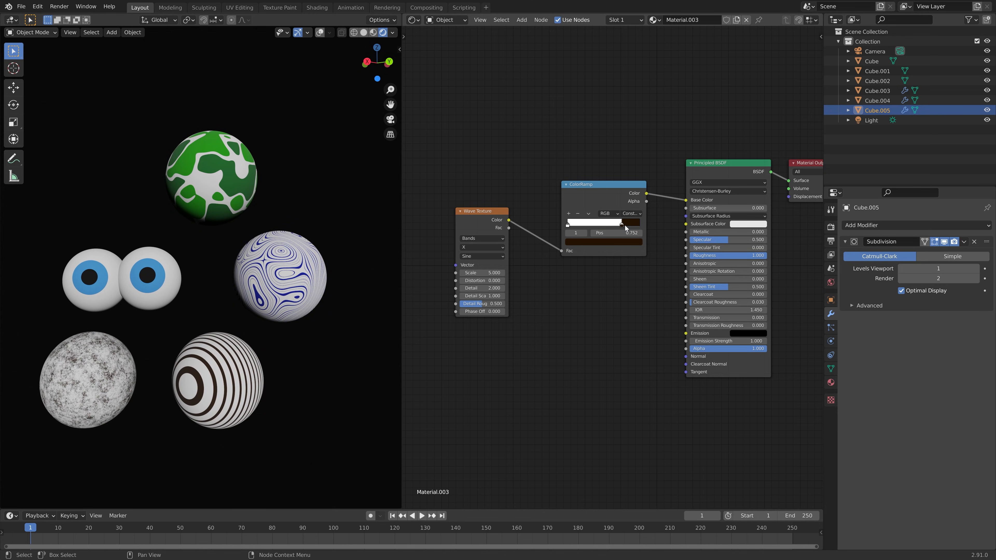
# - Recolor the ColorRamp's dark brown stop to bright blue and its white stop to black
pyautogui.click(612, 240)
pyautogui.click(627, 145)
pyautogui.click(607, 147)
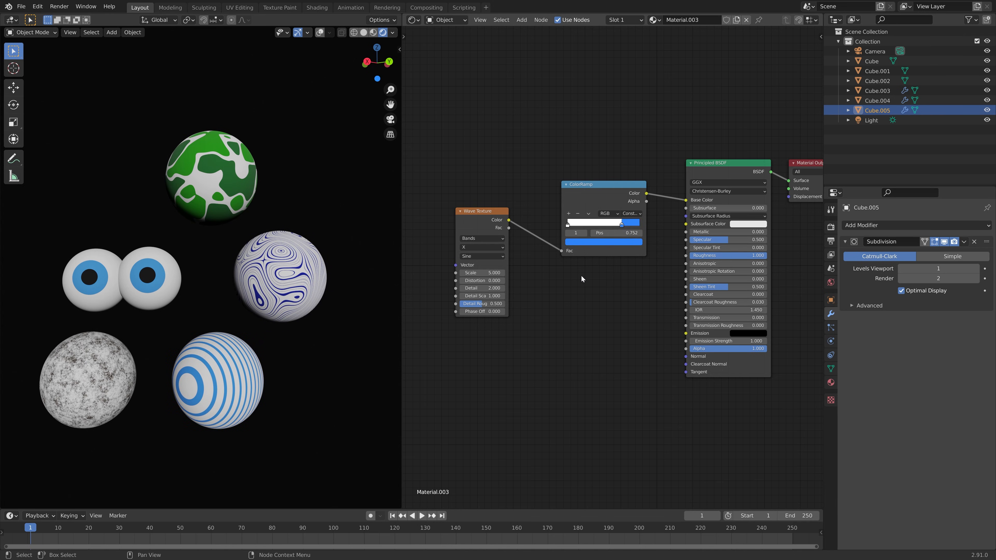
pyautogui.click(567, 224)
pyautogui.click(605, 241)
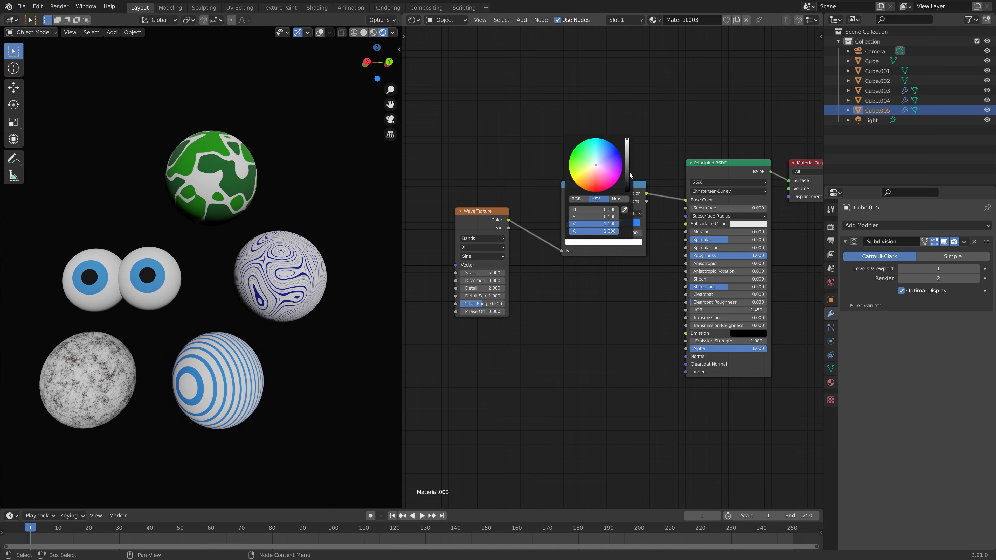
pyautogui.moveTo(629, 172); pyautogui.dragTo(626, 192)
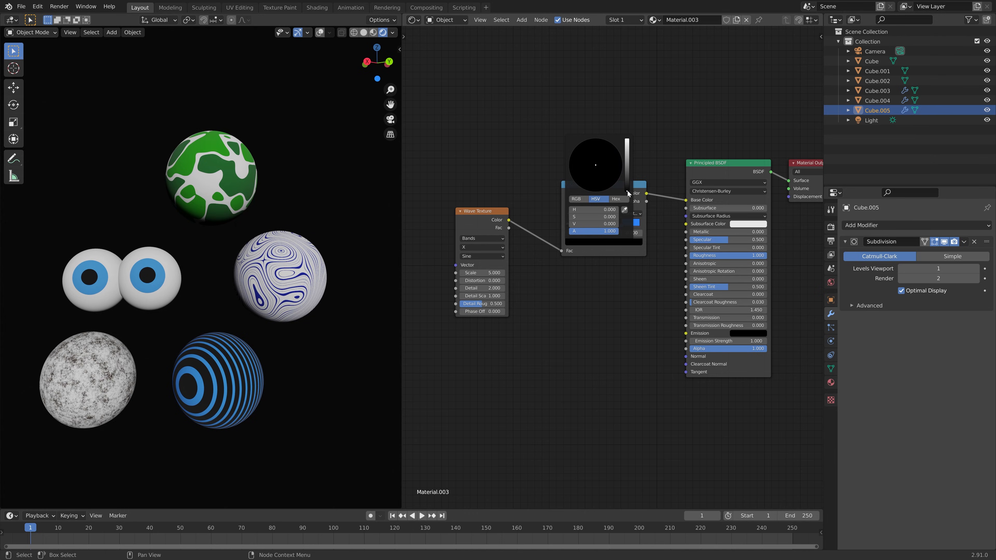
# - Insert a Voronoi Texture between the Wave Texture and the ColorRamp and set the Voronoi Scale to 4.2
pyautogui.moveTo(486, 261); pyautogui.dragTo(440, 256)
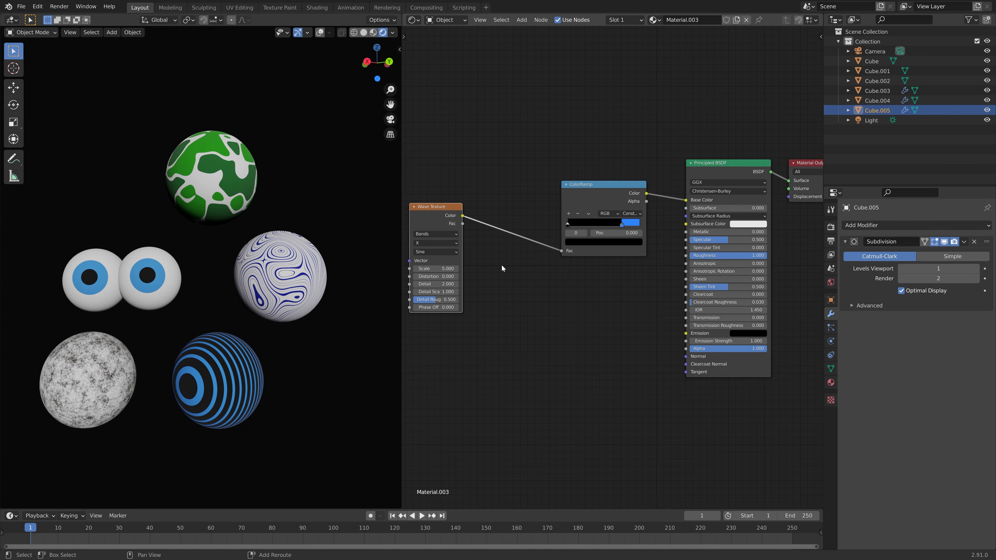
pyautogui.hotkey('shift', 'a')
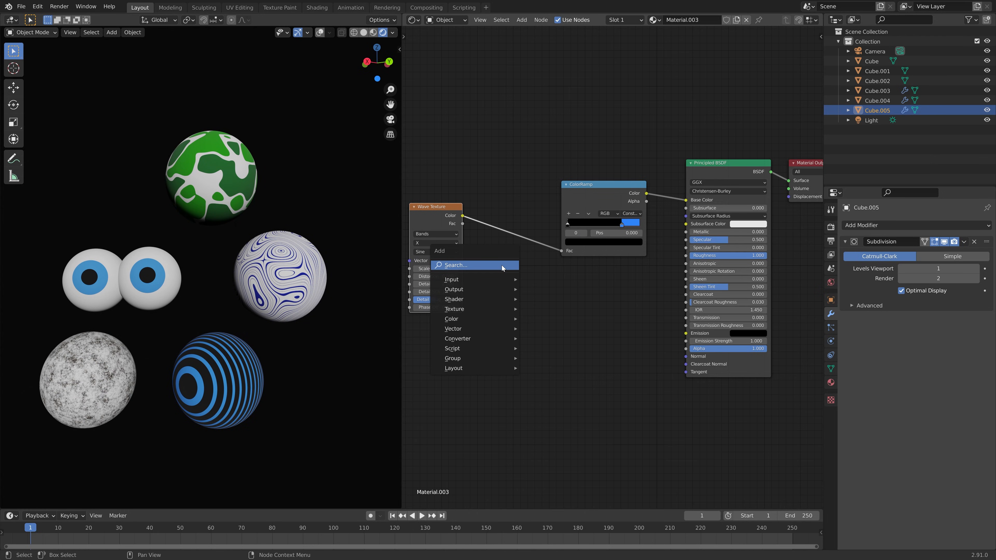
pyautogui.click(502, 266)
pyautogui.write('vor')
pyautogui.press('Return')
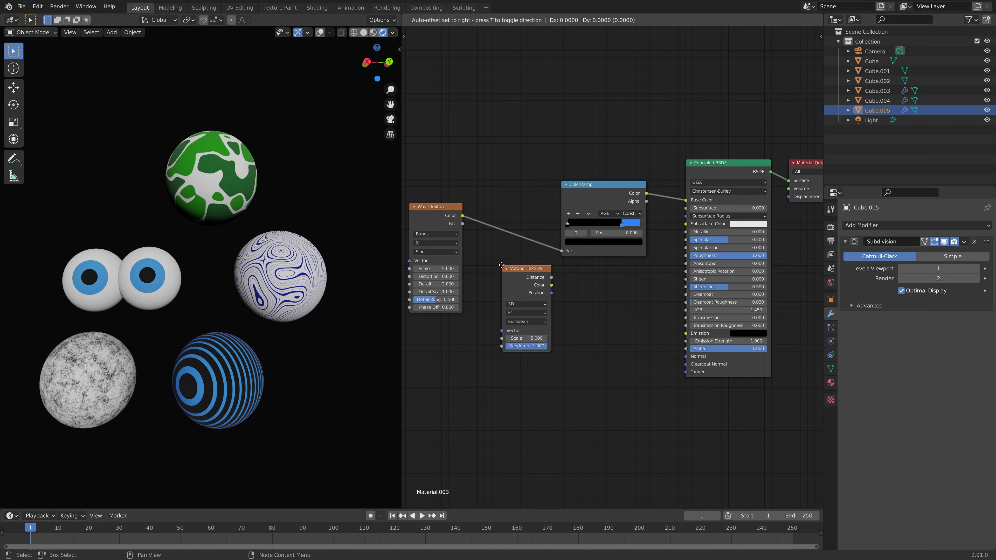
pyautogui.click(504, 195)
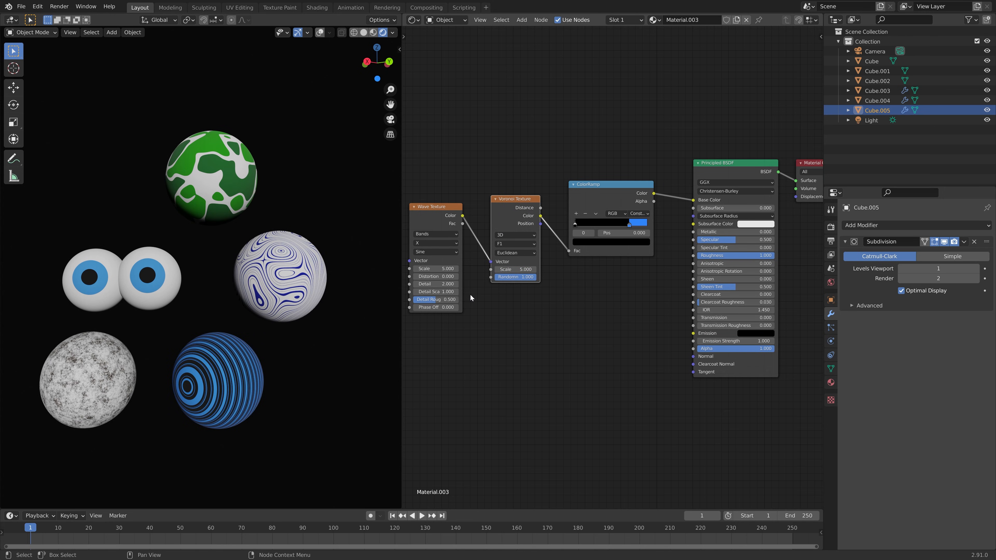
pyautogui.moveTo(519, 270)
pyautogui.mouseDown()
pyautogui.moveTo(508, 270)
pyautogui.moveTo(517, 270)
pyautogui.mouseUp()
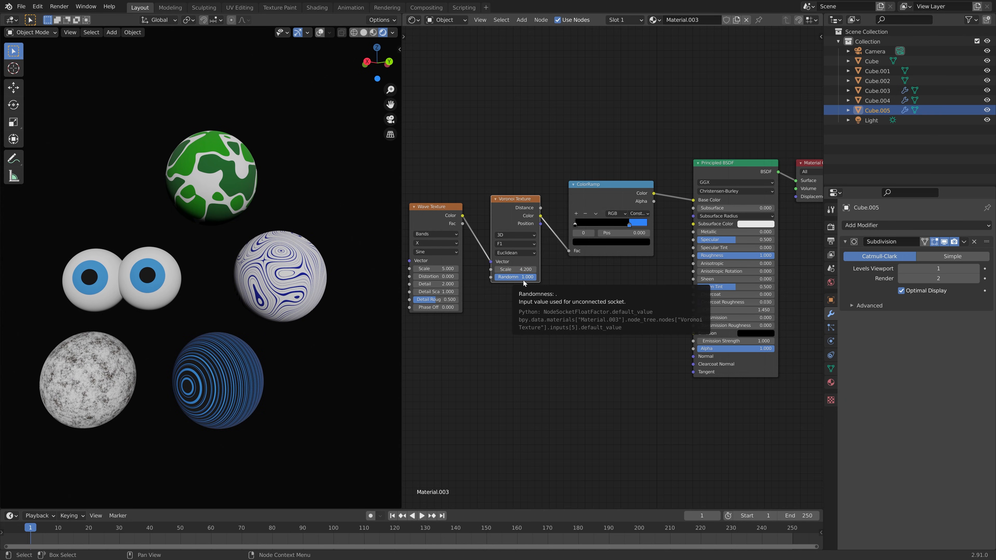
pyautogui.moveTo(435, 268)
pyautogui.mouseDown()
pyautogui.moveTo(456, 269)
pyautogui.moveTo(416, 269)
pyautogui.moveTo(437, 269)
pyautogui.mouseUp()
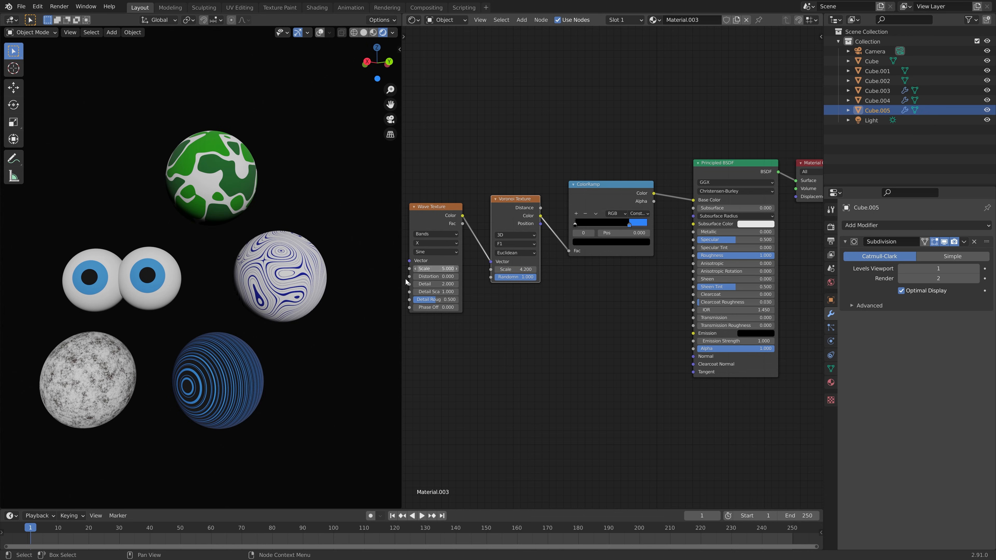
# - Rotate the blue striped sphere freely so its ring centre sits at the edge facing the speckled sphere
pyautogui.press('r')
pyautogui.press('r')
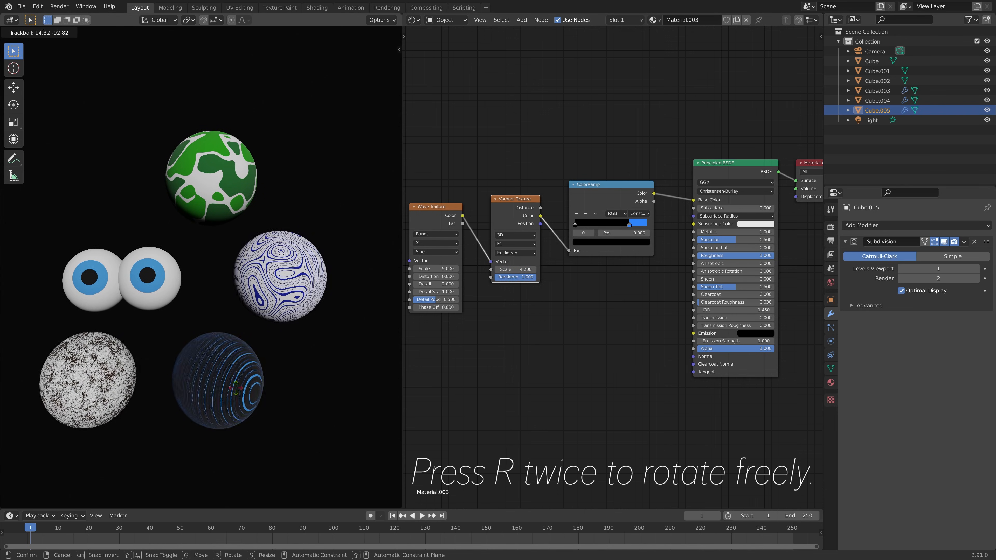
pyautogui.click(354, 431)
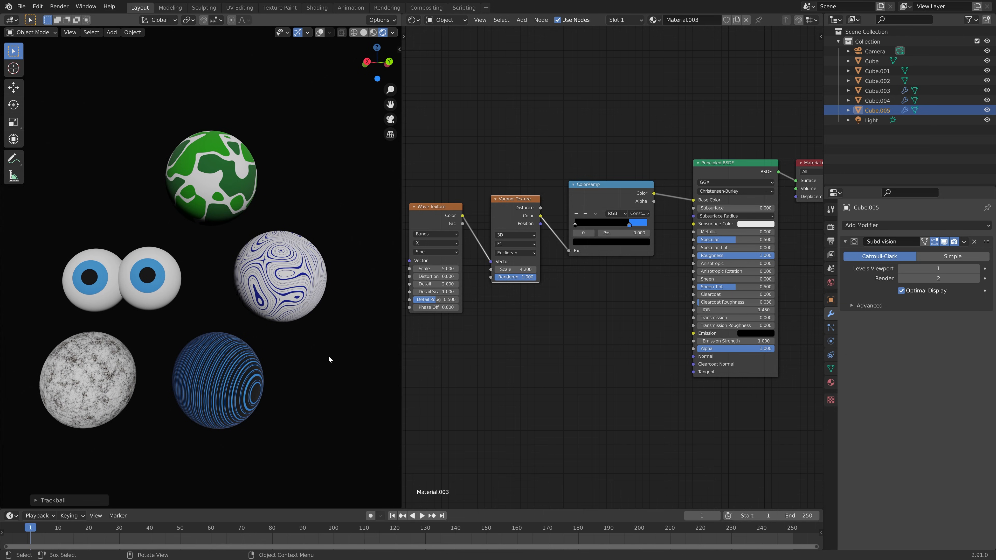
pyautogui.press('r')
pyautogui.press('r')
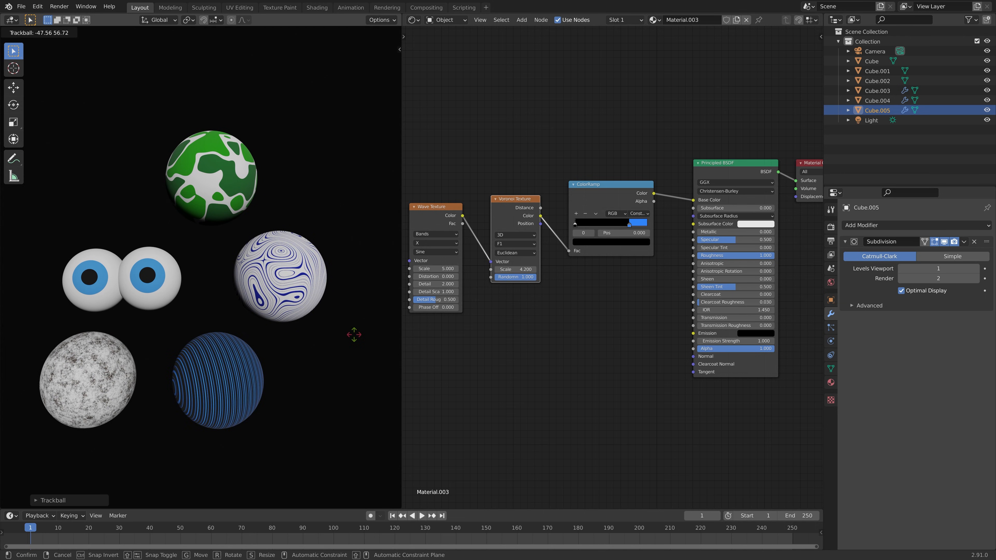
pyautogui.click(331, 375)
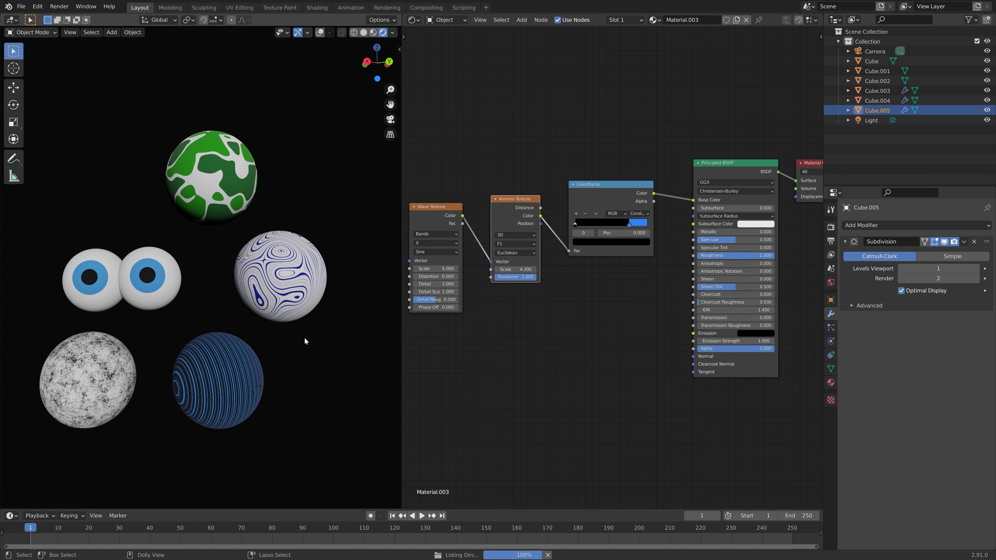
# - Save the project as another new copy with the file name's number incremented by one
pyautogui.hotkey('ctrl', 'shift', 's')
pyautogui.click(726, 471)
pyautogui.click(767, 471)
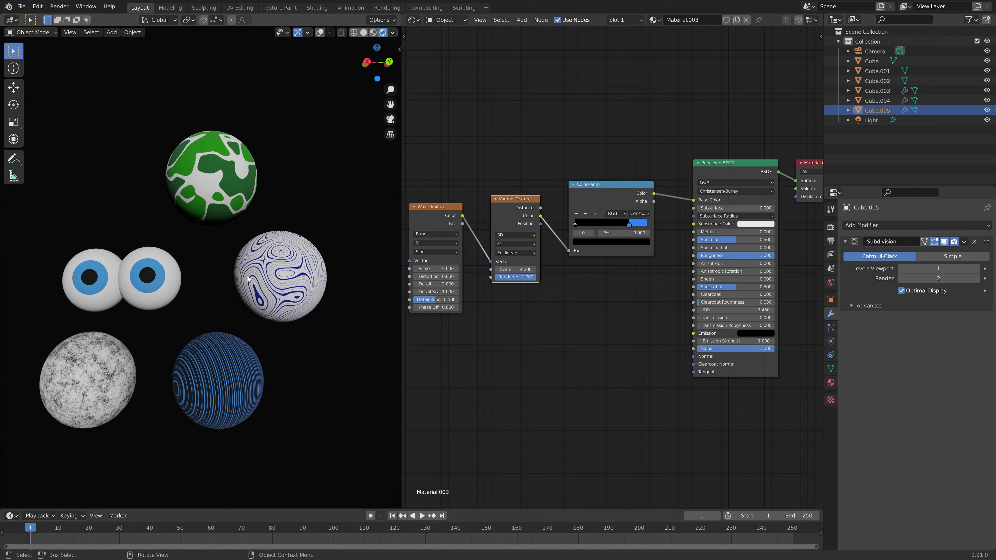
# - Duplicate the blue striped sphere about 5.4 m away, as the third sphere of the lowest row, and give it its own material
pyautogui.hotkey('shift', 'd')
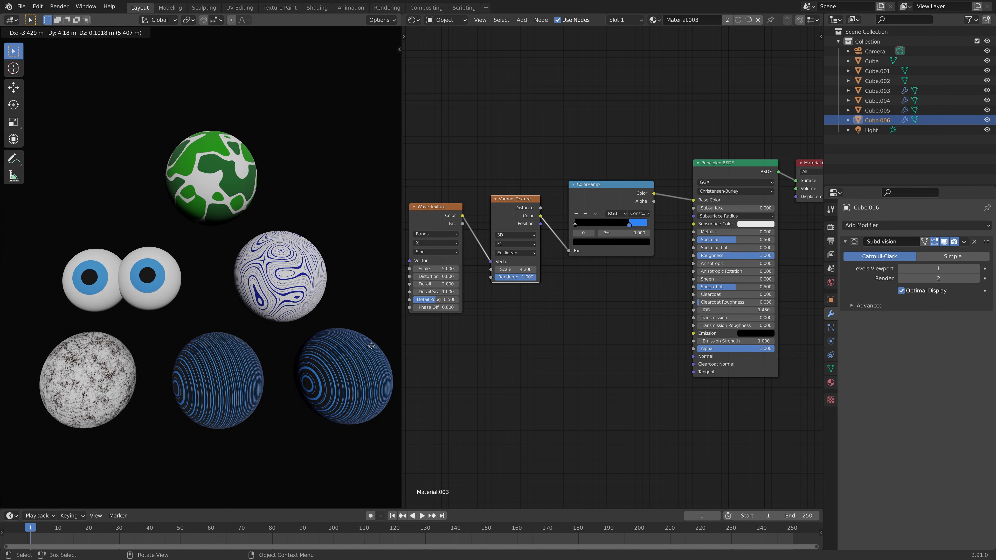
pyautogui.click(372, 350)
pyautogui.click(749, 22)
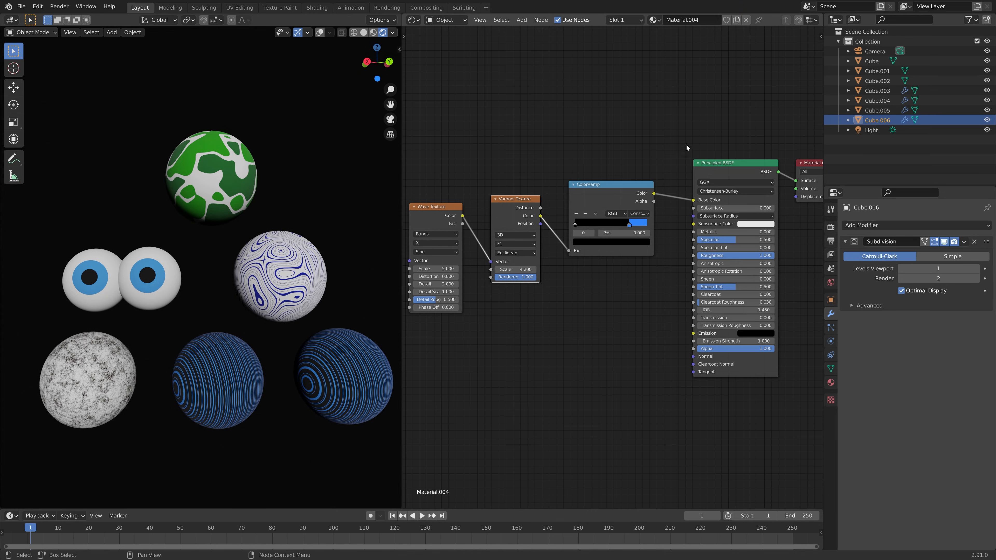
# - Delete the Wave Texture and Voronoi Texture nodes from the new material
pyautogui.scroll(-4, 610, 251)
pyautogui.moveTo(506, 323); pyautogui.dragTo(539, 303, button='middle')
pyautogui.moveTo(444, 321); pyautogui.dragTo(584, 168)
pyautogui.press('x')
pyautogui.scroll(2, 555, 243)
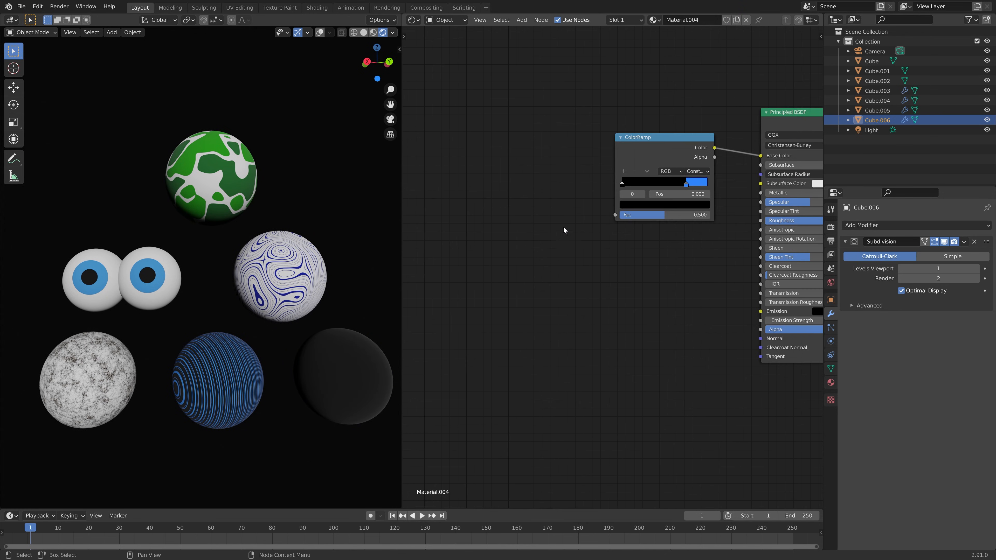
# - Add a Magic Texture node and connect its Color output to the ColorRamp's Fac input
pyautogui.scroll(-1, 563, 227)
pyautogui.moveTo(563, 226); pyautogui.dragTo(530, 229, button='middle')
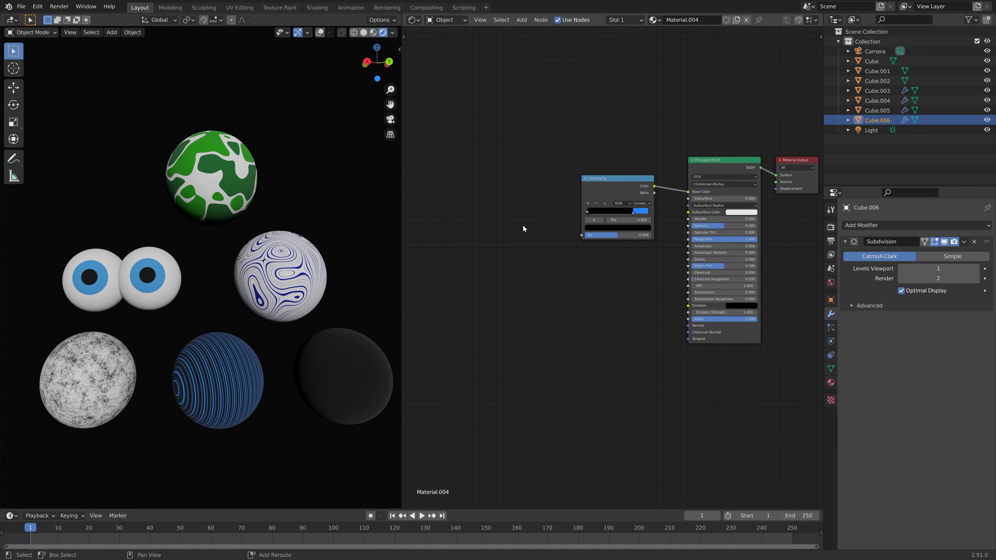
pyautogui.hotkey('shift', 'a')
pyautogui.click(523, 225)
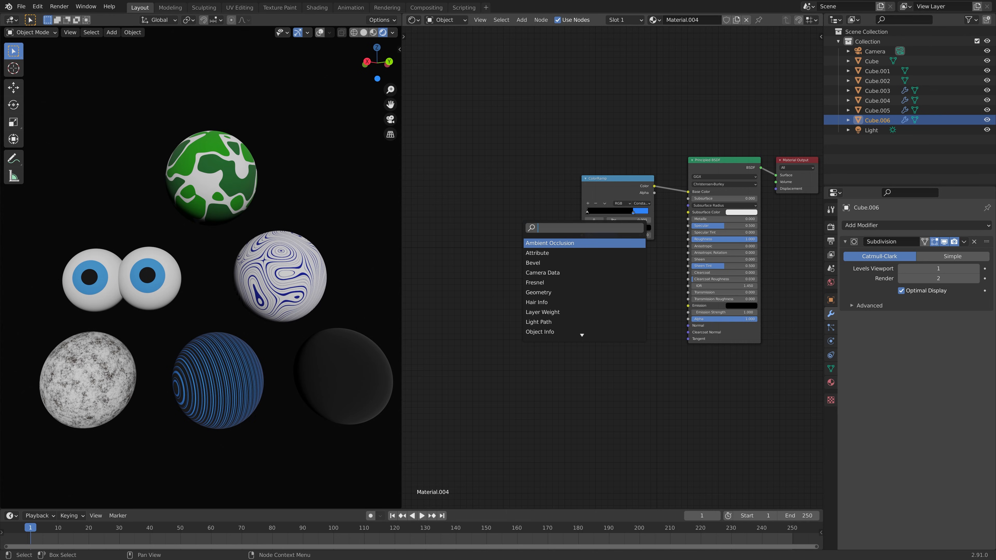
pyautogui.write('magic')
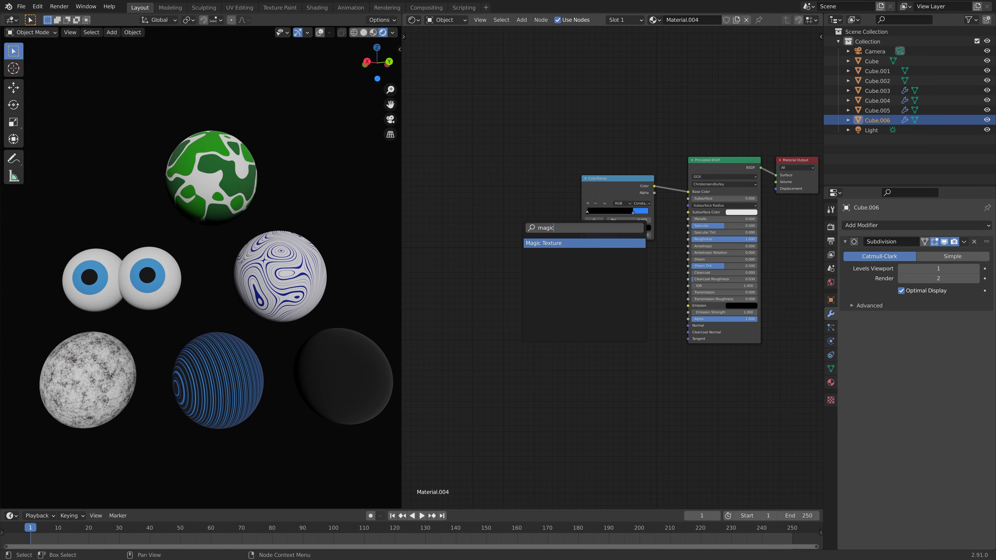
pyautogui.press('Return')
pyautogui.click(517, 201)
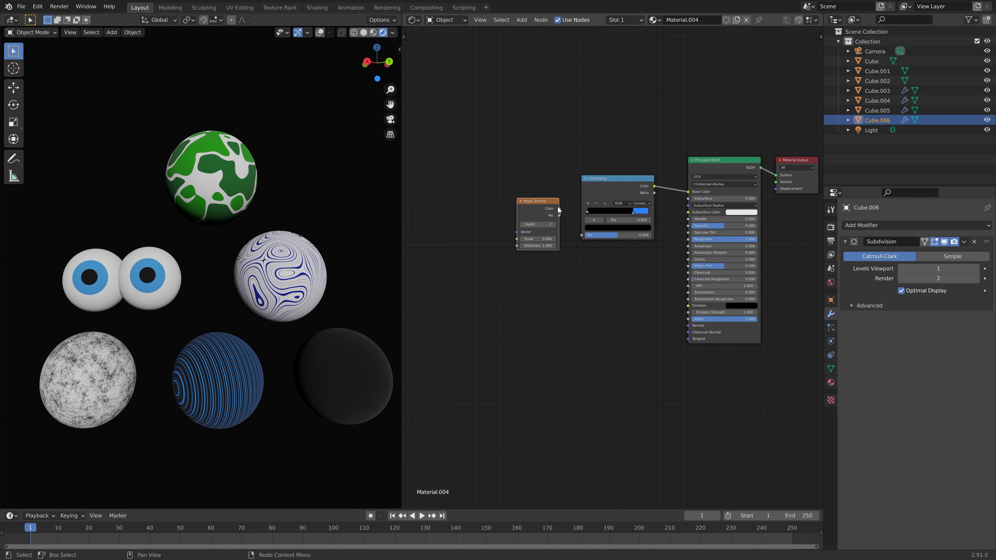
pyautogui.moveTo(559, 209); pyautogui.dragTo(583, 235)
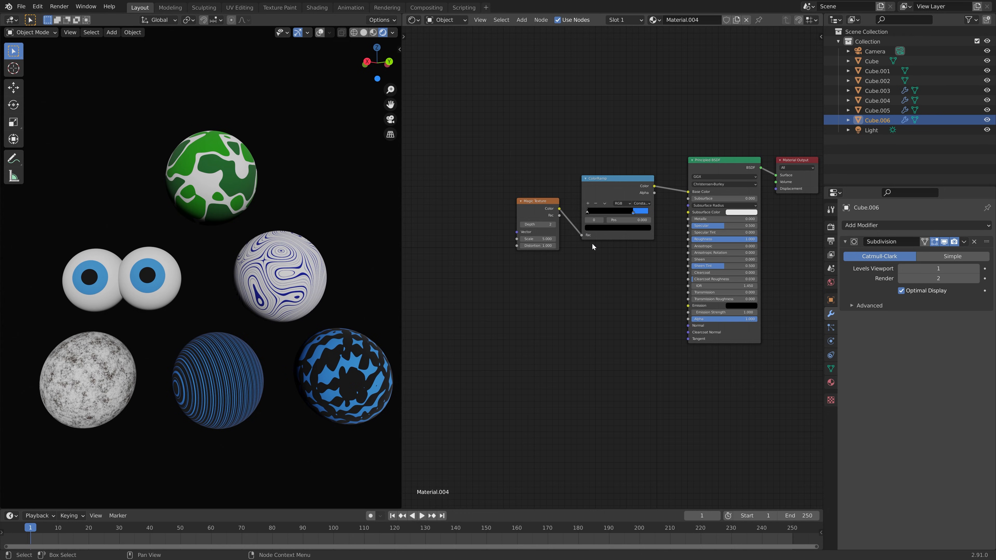
# - Move the ColorRamp's blue stop to about 0.44 and tune the Magic Texture's depth, scale and distortion, with the scale at about 2.2
pyautogui.moveTo(634, 212); pyautogui.dragTo(614, 213)
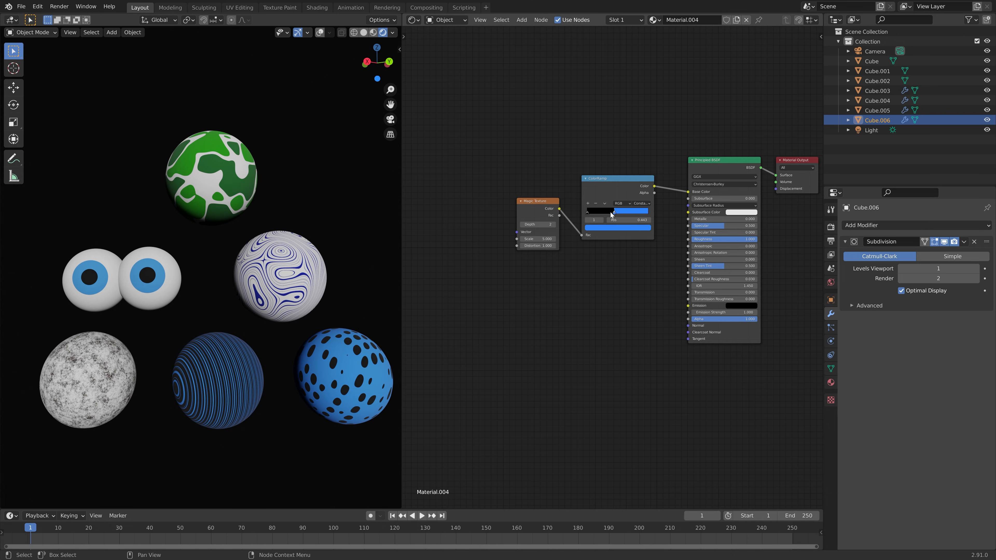
pyautogui.click(555, 225)
pyautogui.click(555, 225)
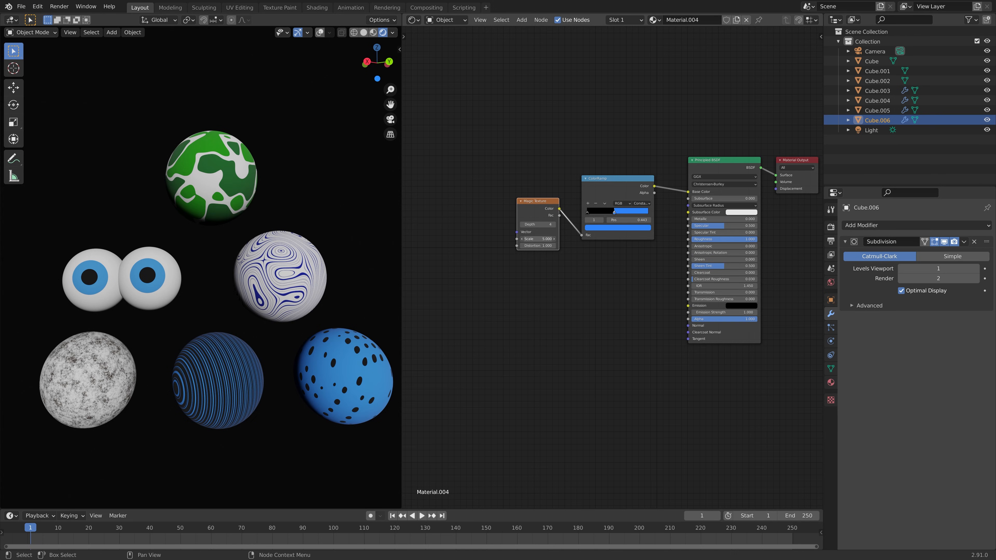
pyautogui.click(533, 227)
pyautogui.moveTo(523, 238)
pyautogui.mouseDown()
pyautogui.moveTo(492, 238)
pyautogui.moveTo(518, 237)
pyautogui.mouseUp()
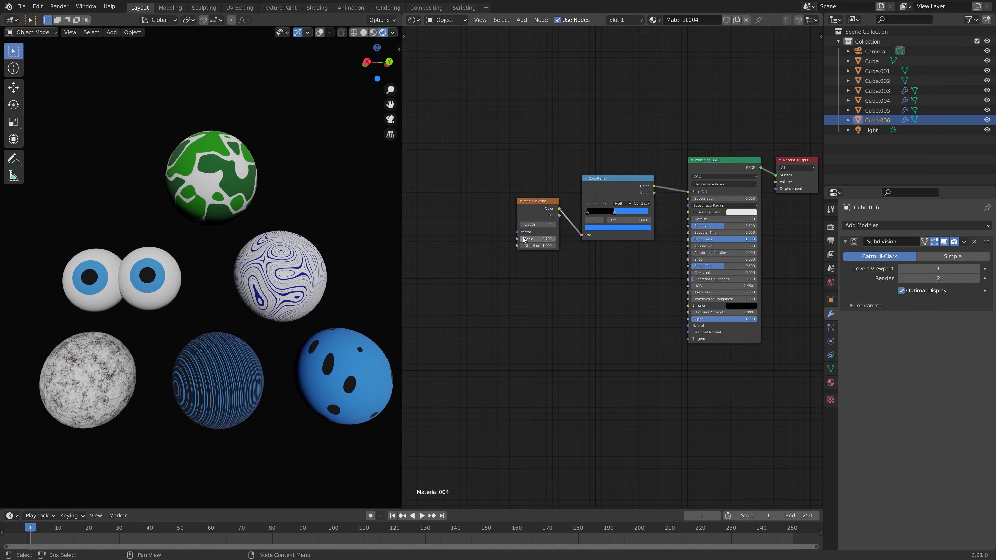
pyautogui.moveTo(524, 245); pyautogui.dragTo(498, 245)
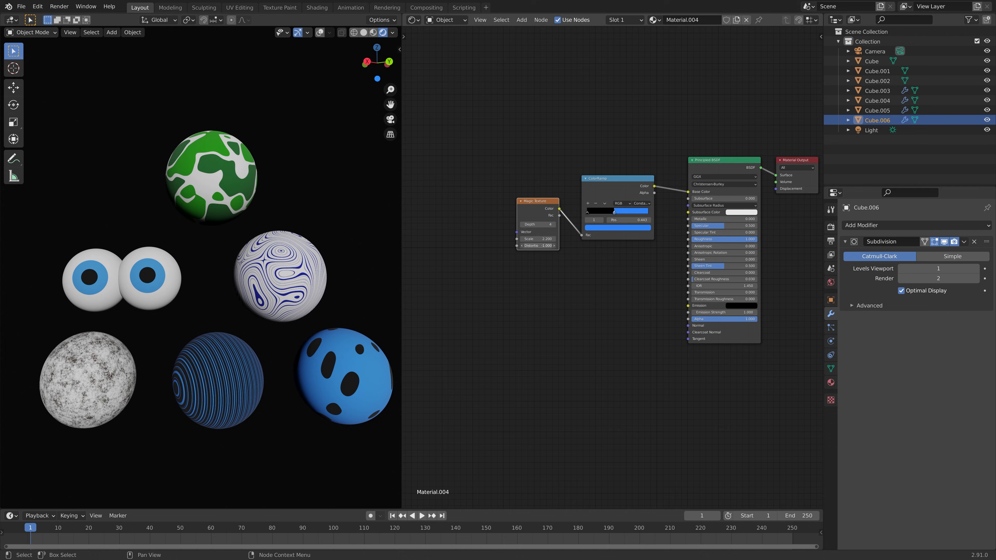
# - Add a Noise Texture node before the Magic Texture and connect its Fac output to the Magic Texture's Vector input
pyautogui.hotkey('shift', 'a')
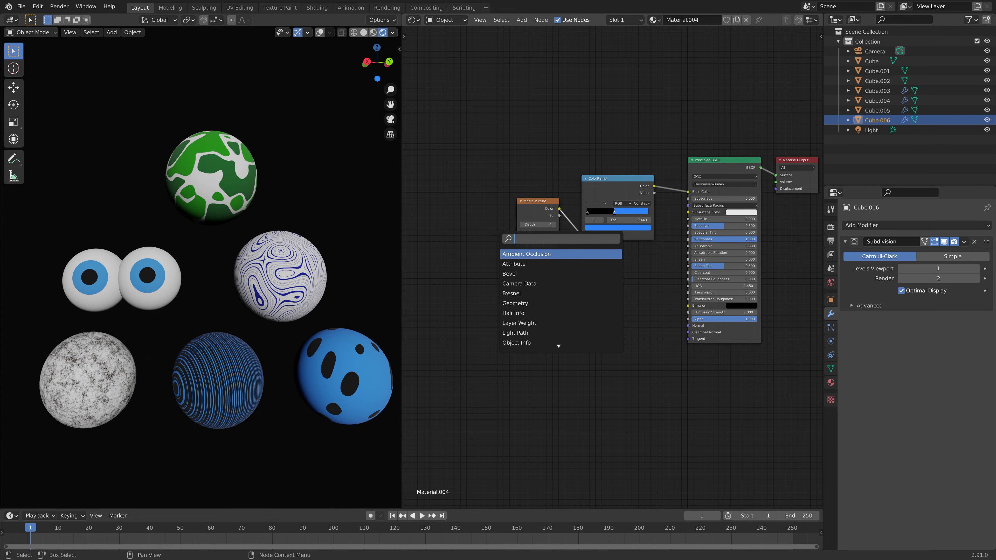
pyautogui.write('noi')
pyautogui.press('Return')
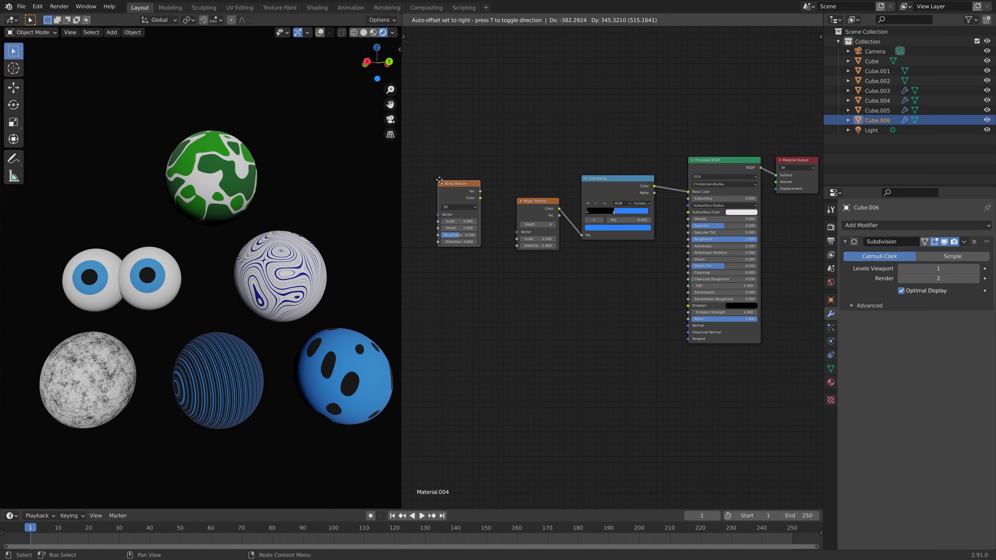
pyautogui.click(452, 179)
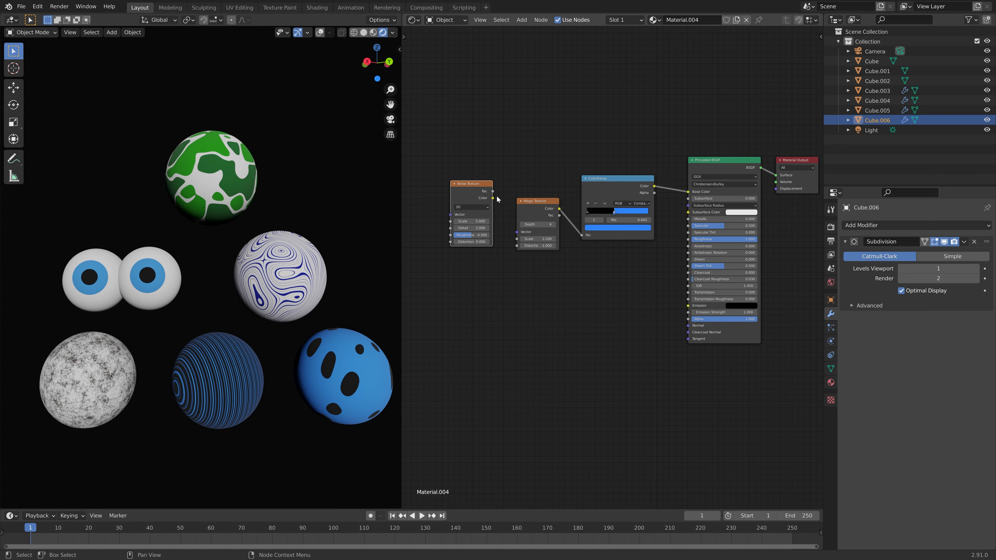
pyautogui.moveTo(492, 192); pyautogui.dragTo(517, 232)
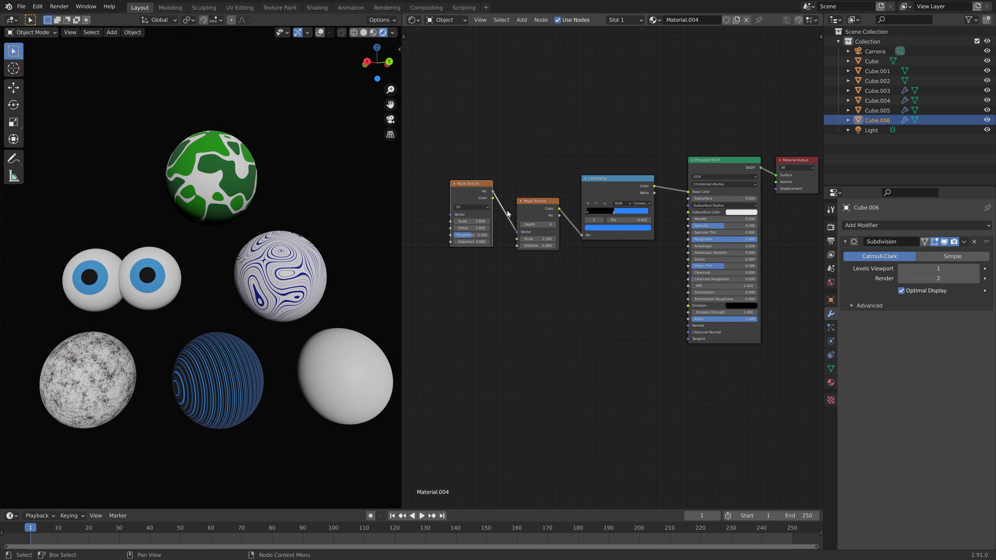
pyautogui.moveTo(466, 181); pyautogui.dragTo(467, 208)
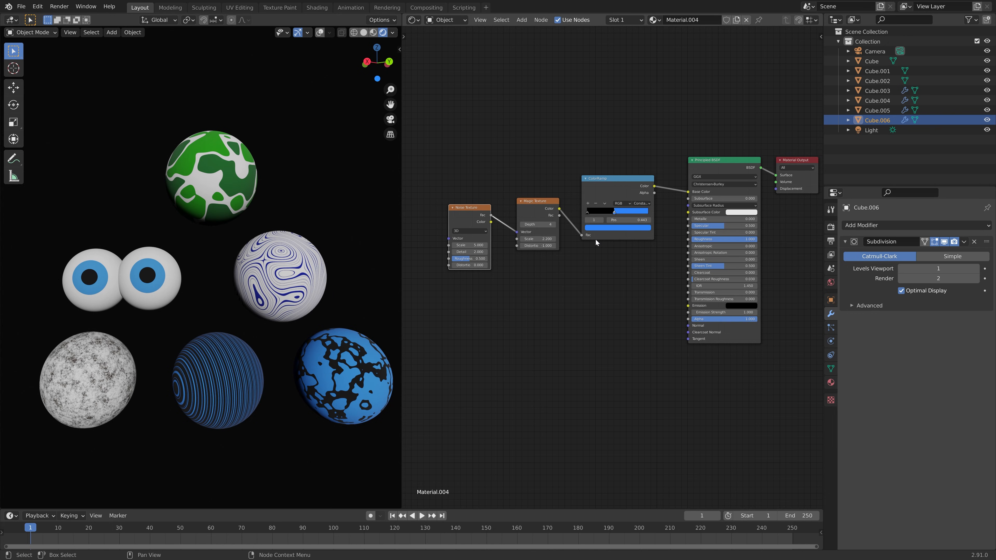
# - Lower the Noise Texture's scale and set its detail to 16, roughness to about 0.54 and distortion to about 13
pyautogui.moveTo(470, 245); pyautogui.dragTo(491, 265)
pyautogui.click(484, 245)
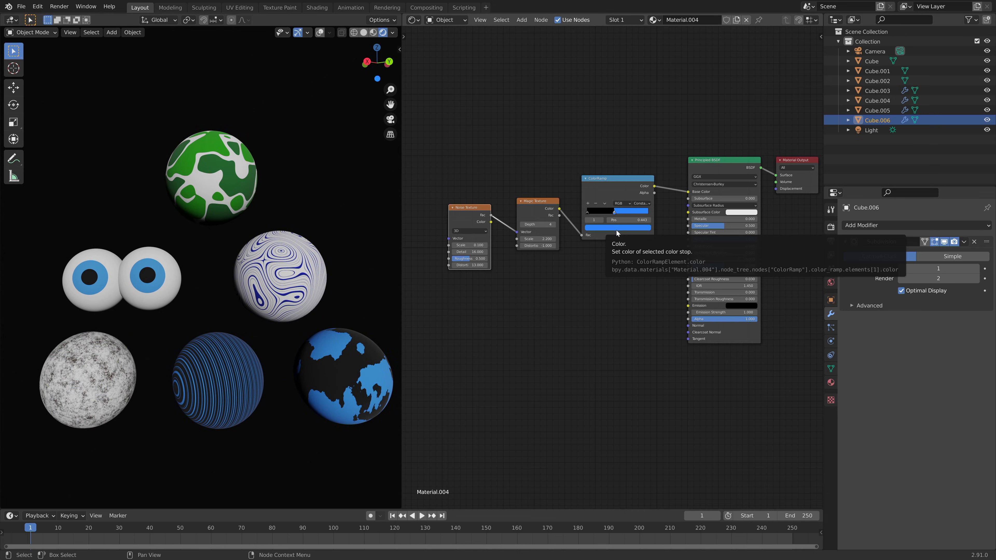
pyautogui.moveTo(470, 259)
pyautogui.mouseDown()
pyautogui.moveTo(486, 258)
pyautogui.moveTo(474, 258)
pyautogui.mouseUp()
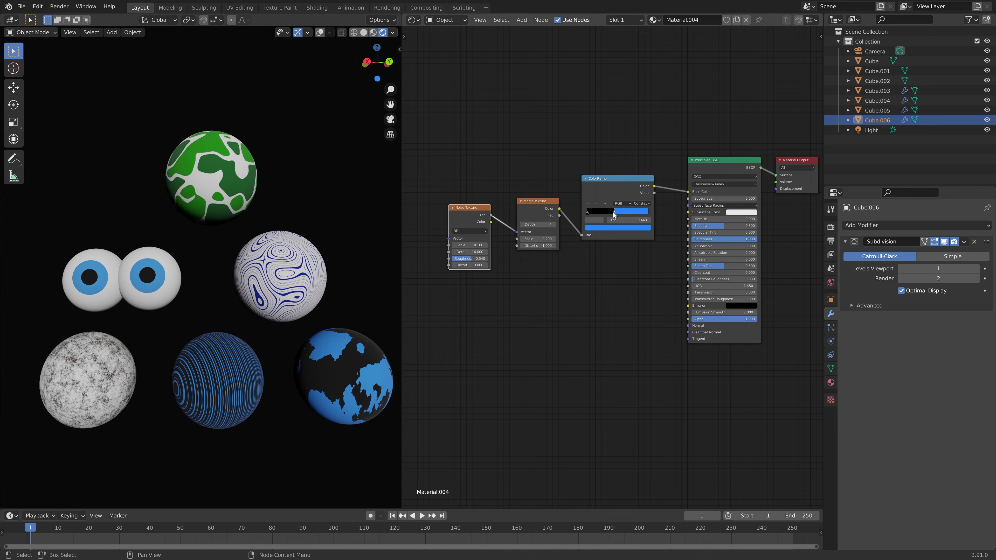
# - Move the ColorRamp's blue stop to about 0.36 and recolour the black stop bright green
pyautogui.moveTo(613, 214); pyautogui.dragTo(608, 212)
pyautogui.click(614, 227)
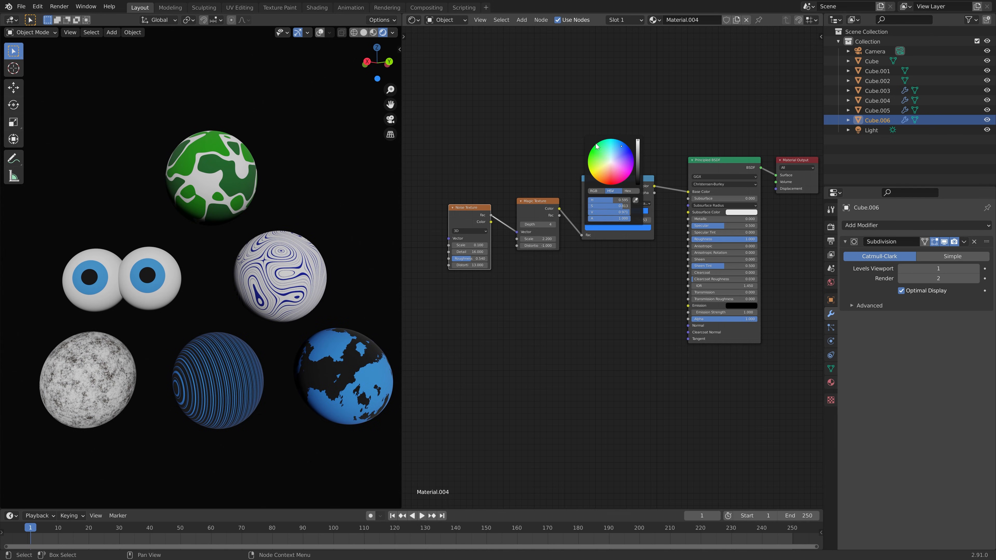
pyautogui.moveTo(596, 146)
pyautogui.mouseDown()
pyautogui.moveTo(638, 140)
pyautogui.moveTo(595, 152)
pyautogui.moveTo(637, 161)
pyautogui.moveTo(638, 142)
pyautogui.mouseUp()
pyautogui.click(586, 212)
pyautogui.click(607, 227)
pyautogui.click(607, 212)
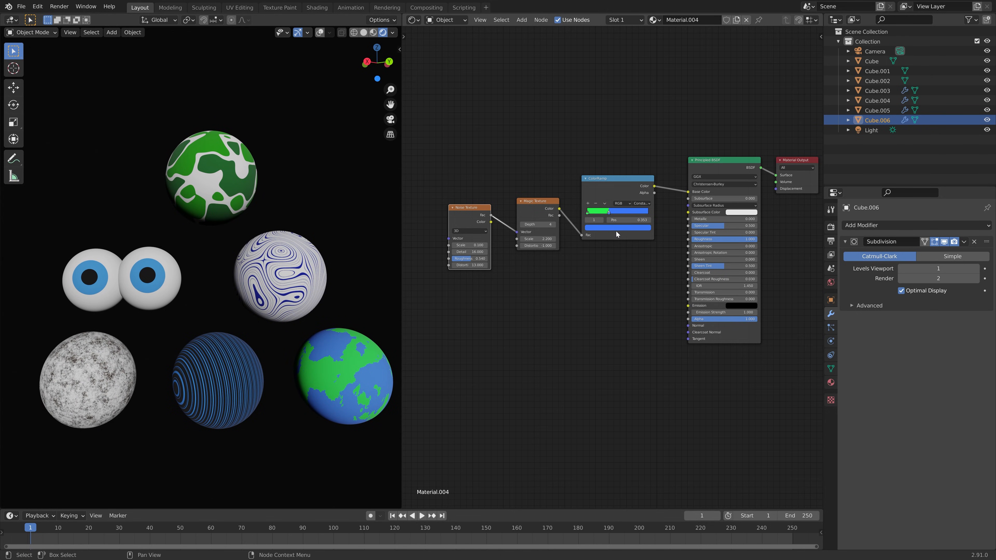
# - Change the ColorRamp's blue stop to a deep, saturated blue
pyautogui.click(616, 227)
pyautogui.moveTo(622, 147)
pyautogui.mouseDown()
pyautogui.moveTo(638, 141)
pyautogui.moveTo(637, 162)
pyautogui.moveTo(627, 145)
pyautogui.mouseUp()
pyautogui.click(626, 228)
pyautogui.click(608, 213)
pyautogui.click(622, 227)
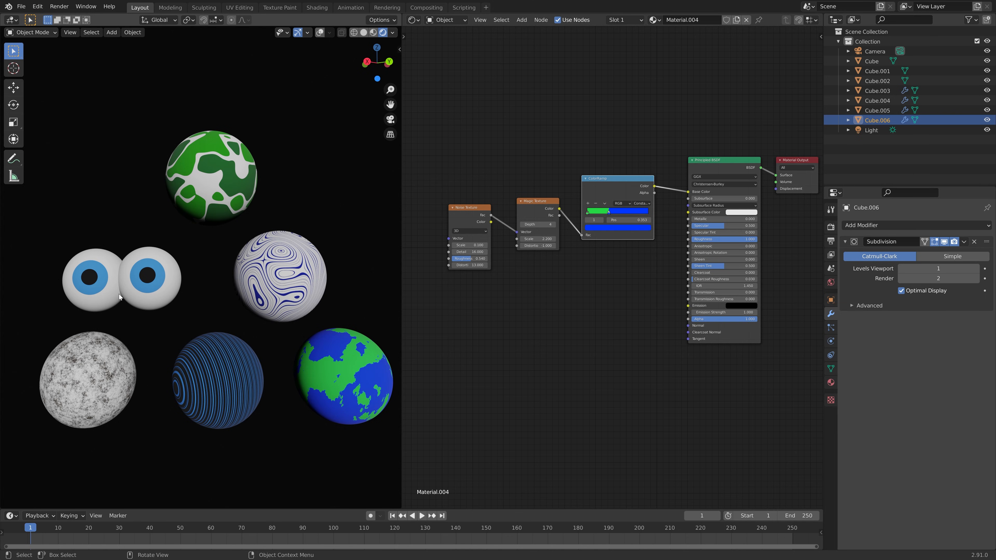
# - Move both eye spheres together slightly towards the wavy blue-and-white sphere
pyautogui.click(107, 284)
pyautogui.keyDown('shift'); pyautogui.click(165, 283); pyautogui.keyUp('shift')
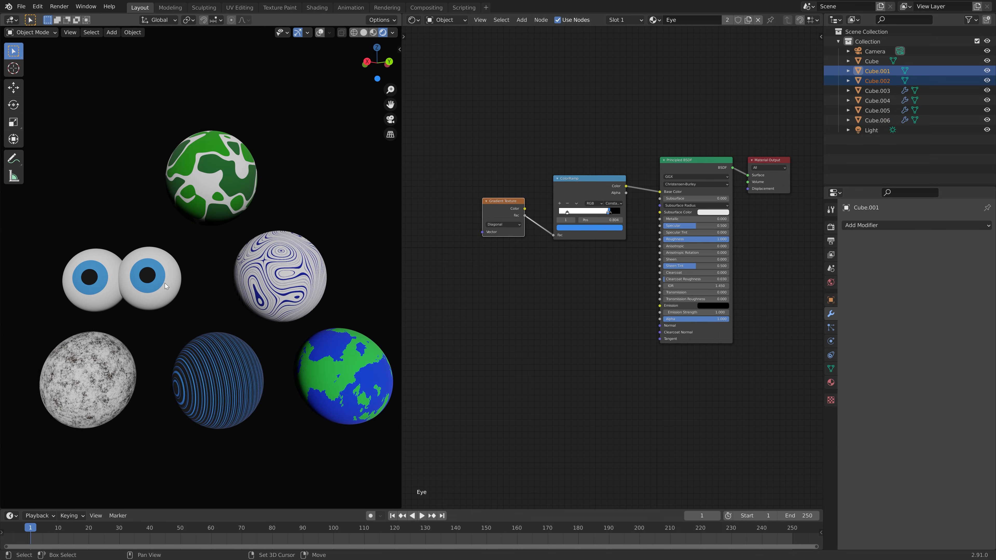
pyautogui.press('g')
pyautogui.click(188, 283)
# - Align the camera to the current view and set the render resolution to 2000 × 2000 px
pyautogui.press('ctrl+alt+KP_0')
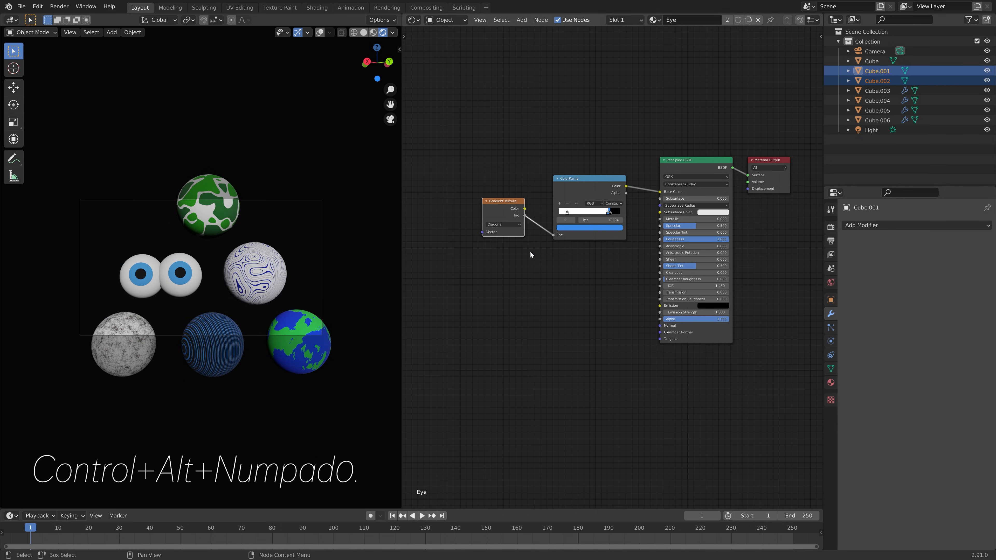
pyautogui.click(830, 226)
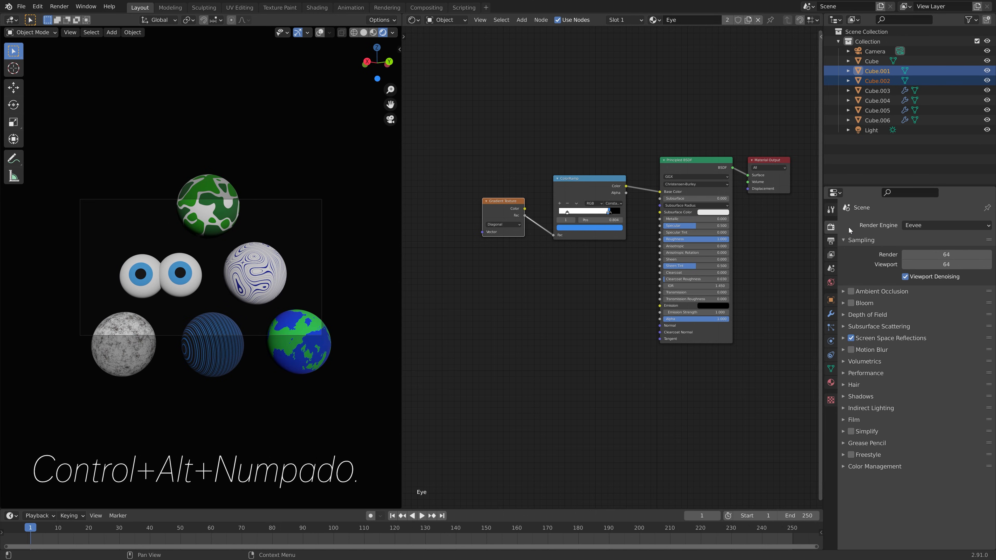
pyautogui.click(830, 240)
pyautogui.doubleClick(917, 237)
pyautogui.write('2000')
pyautogui.press('Tab')
pyautogui.write('2000')
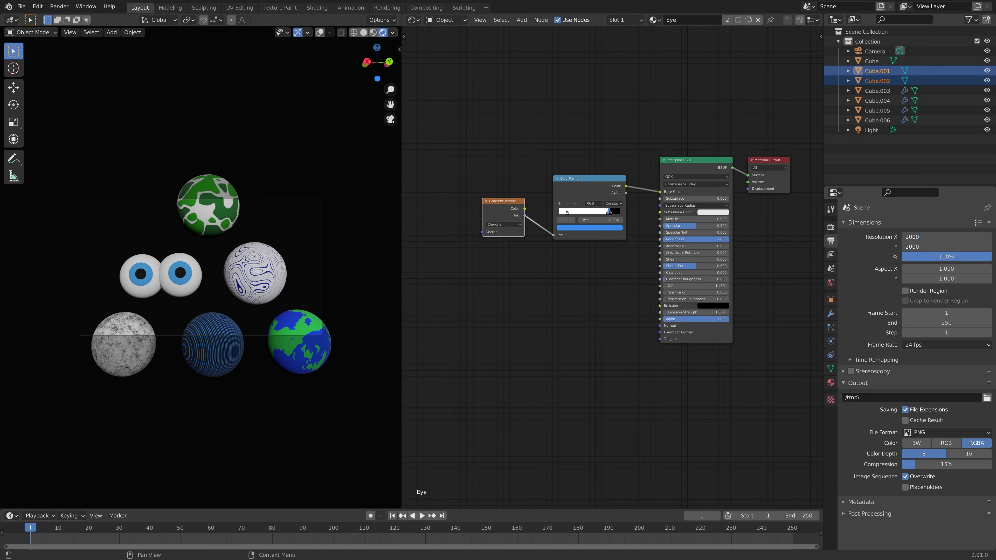
pyautogui.press('Return')
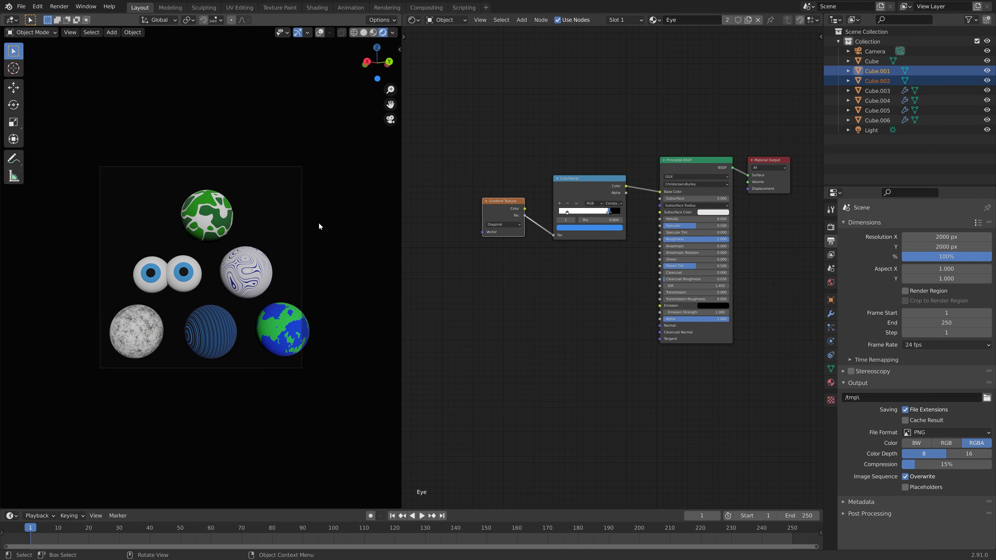
# - Lock the camera to the view and reframe it so that all spheres fit inside the square camera frame
pyautogui.press('n')
pyautogui.click(396, 87)
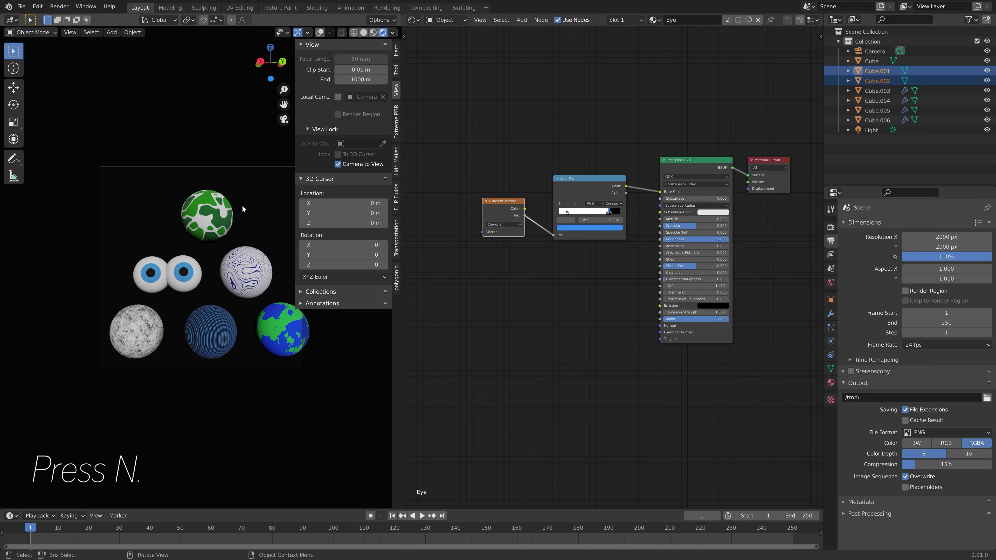
pyautogui.scroll(-1, 241, 206)
pyautogui.keyDown('shift'); pyautogui.moveTo(240, 205); pyautogui.dragTo(239, 195, button='middle'); pyautogui.keyUp('shift')
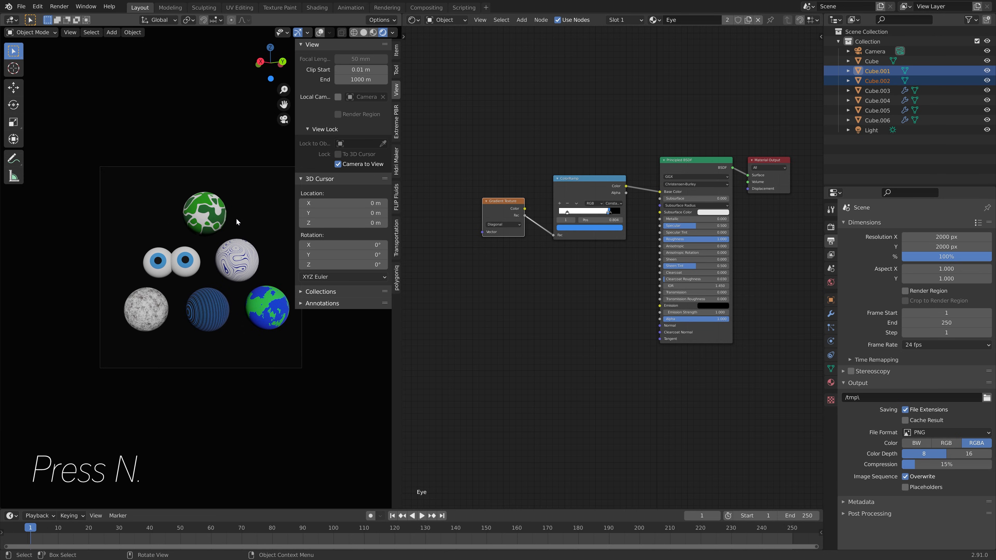
pyautogui.press('g')
pyautogui.press('x')
pyautogui.rightClick(236, 210)
# - Move the camera slightly closer to the group of spheres while keeping them all in frame, and render the image
pyautogui.click(874, 51)
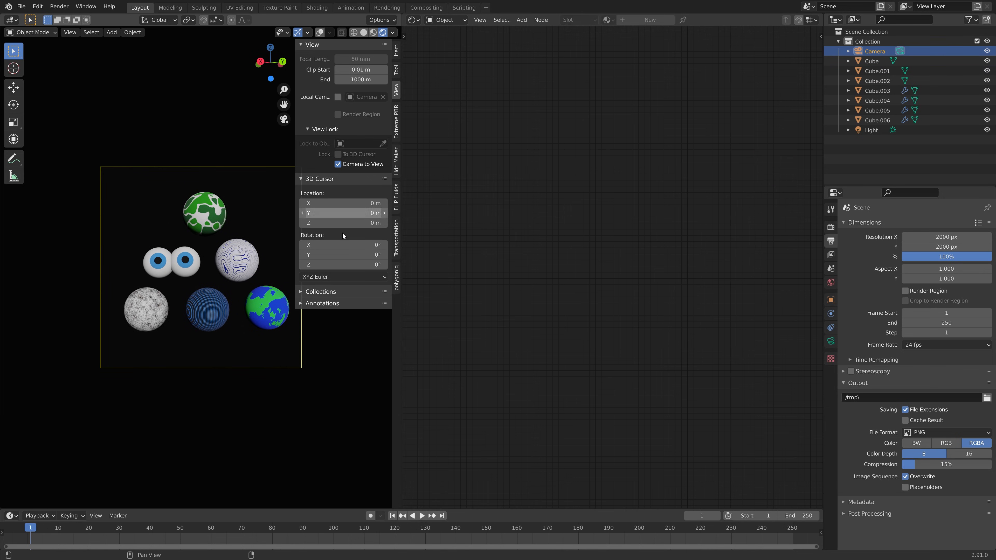
pyautogui.press('g')
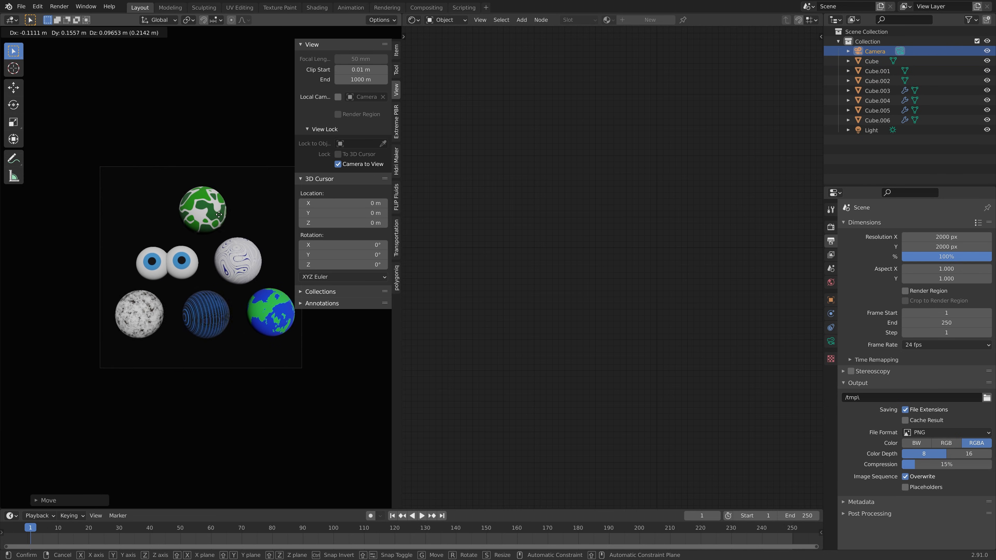
pyautogui.click(221, 203)
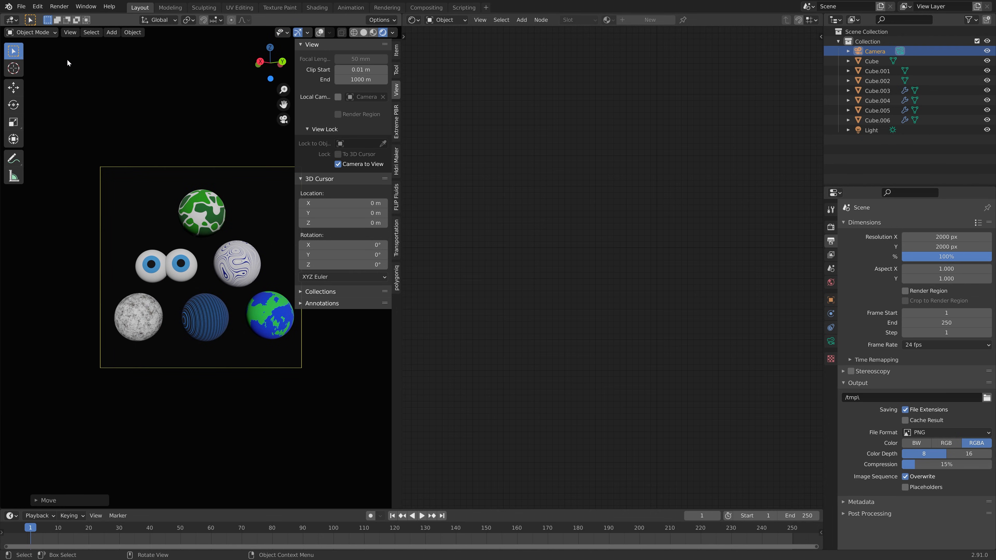
pyautogui.click(54, 9)
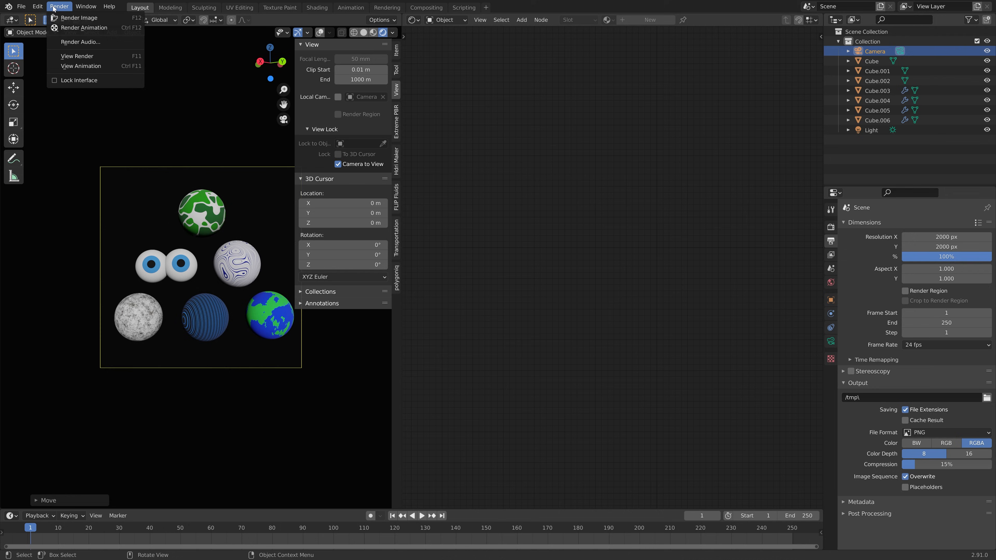
pyautogui.click(63, 18)
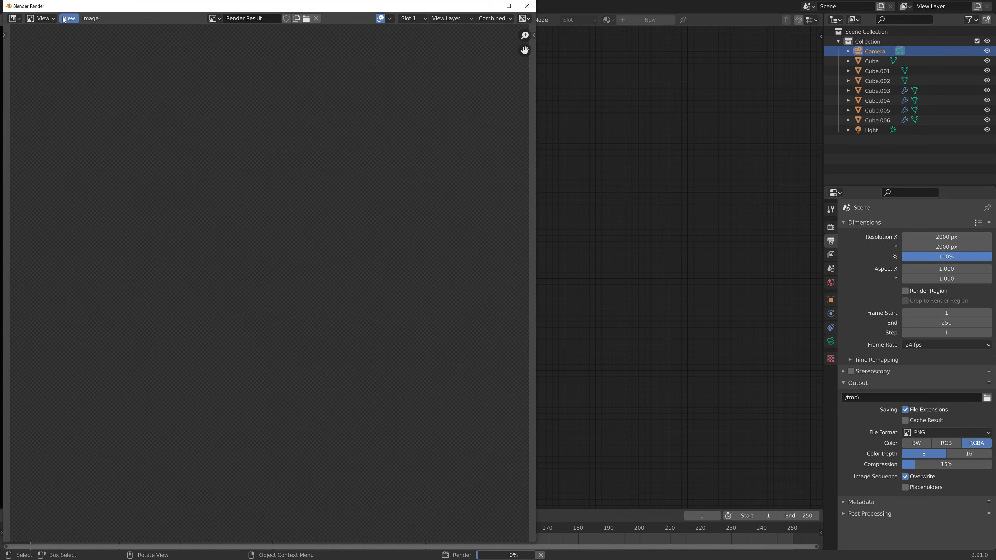